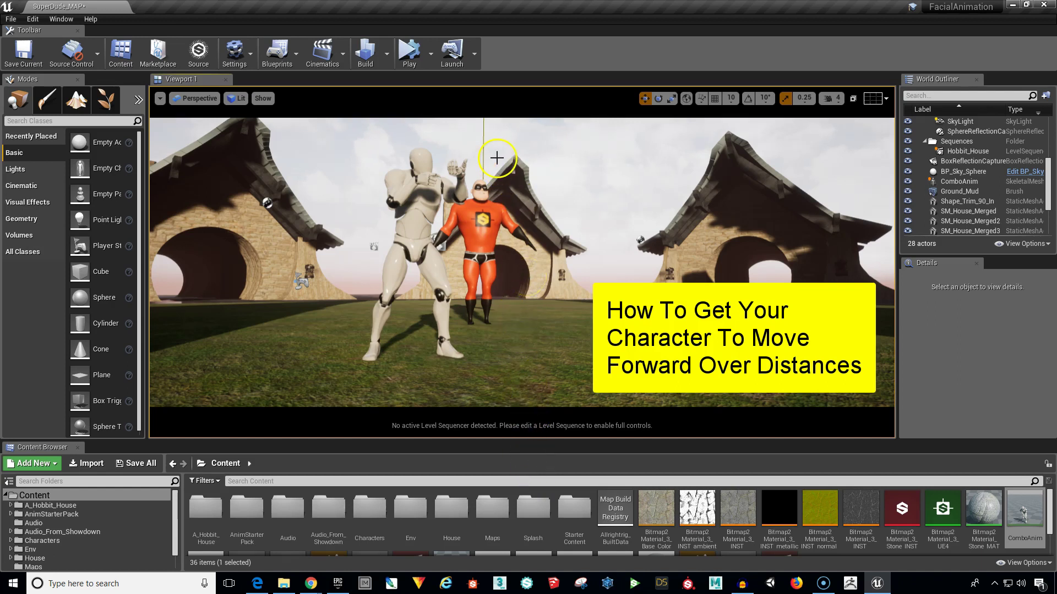
Run the level simulation to watch the mannequin's animation, and stop it.
click(409, 51)
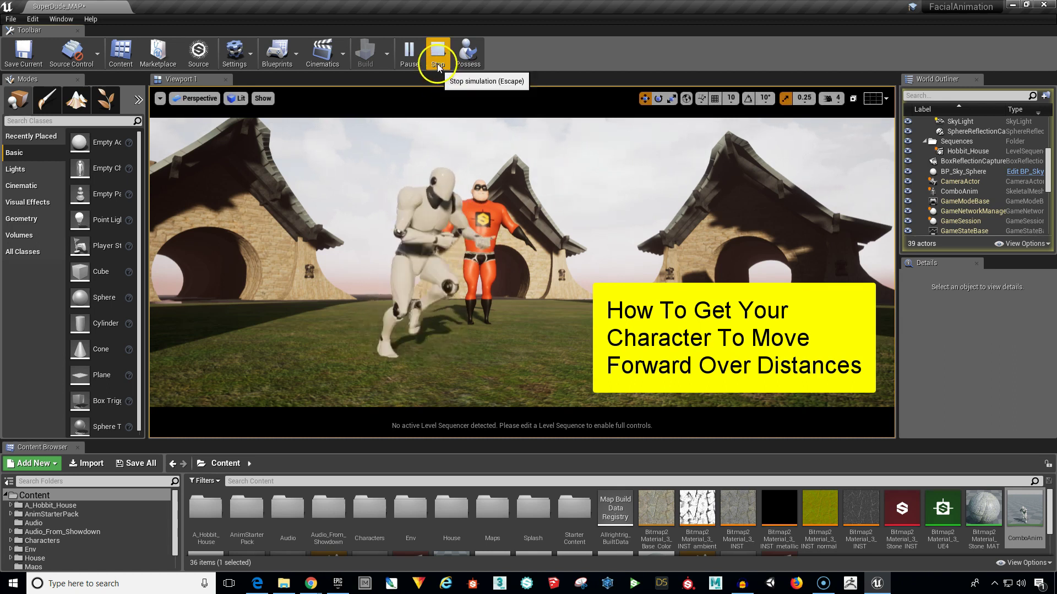
click(438, 55)
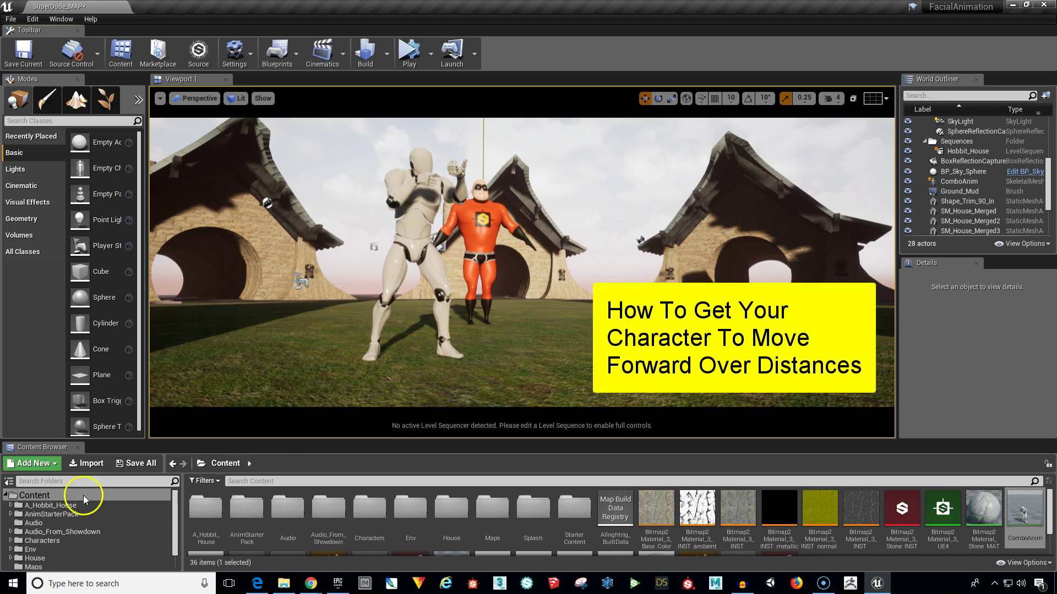
Search the AnimStarterPack folder for the Jog_Fwd animations.
click(175, 527)
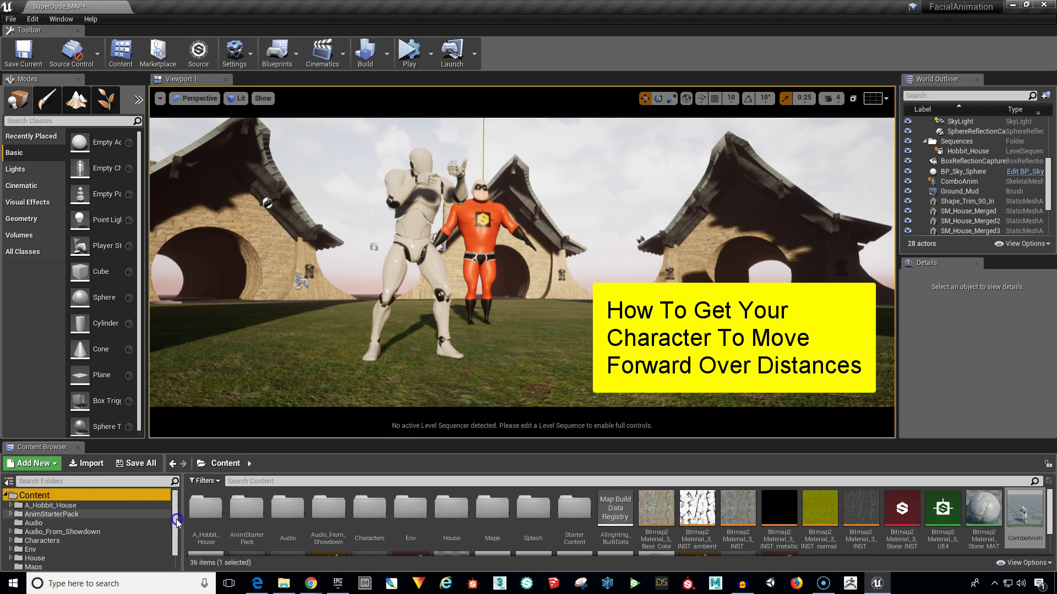
click(99, 514)
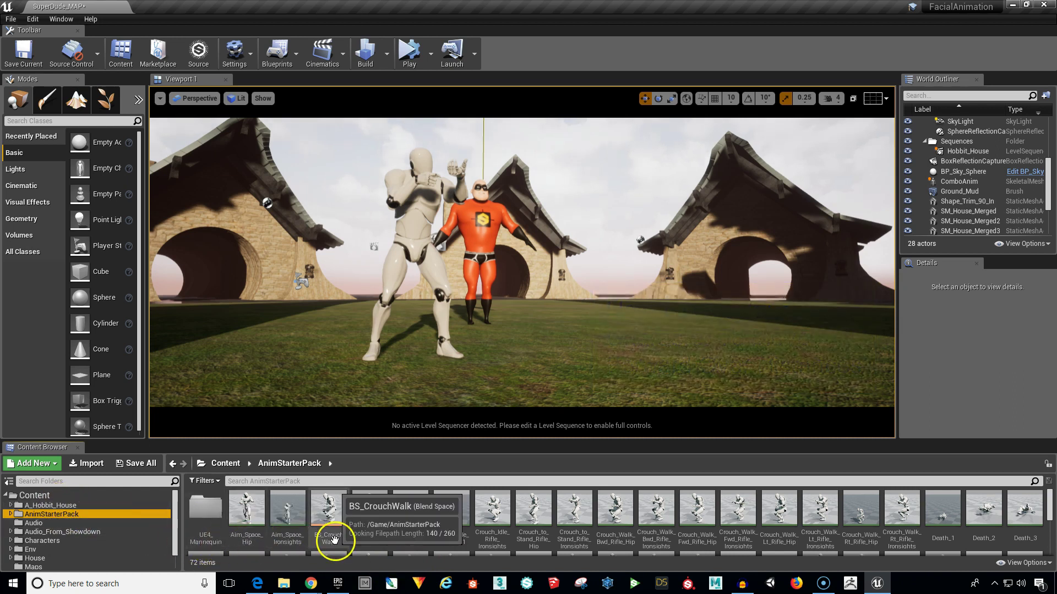
click(341, 481)
text(Jog_Fwd)
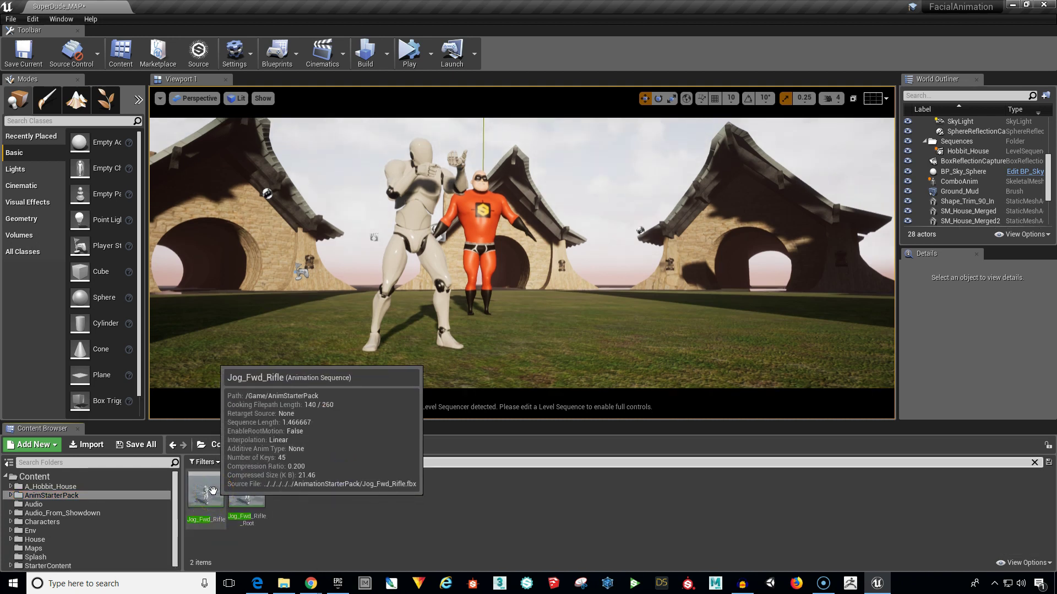
Duplicate the Jog_Fwd_Rifle animation sequence, keeping the suggested name for the copy.
click(212, 489)
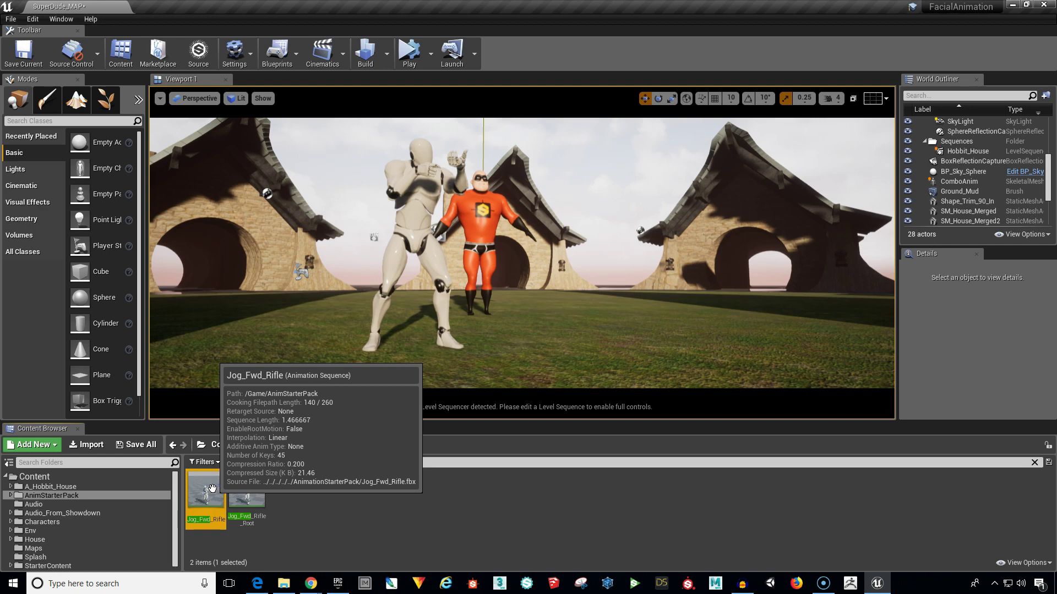
right_click(212, 489)
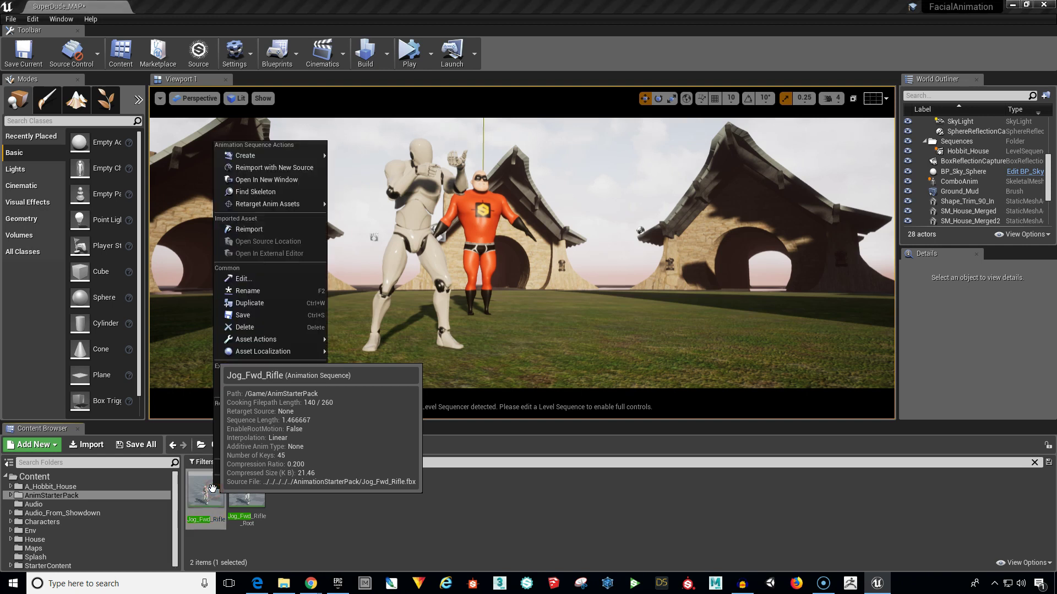
click(250, 302)
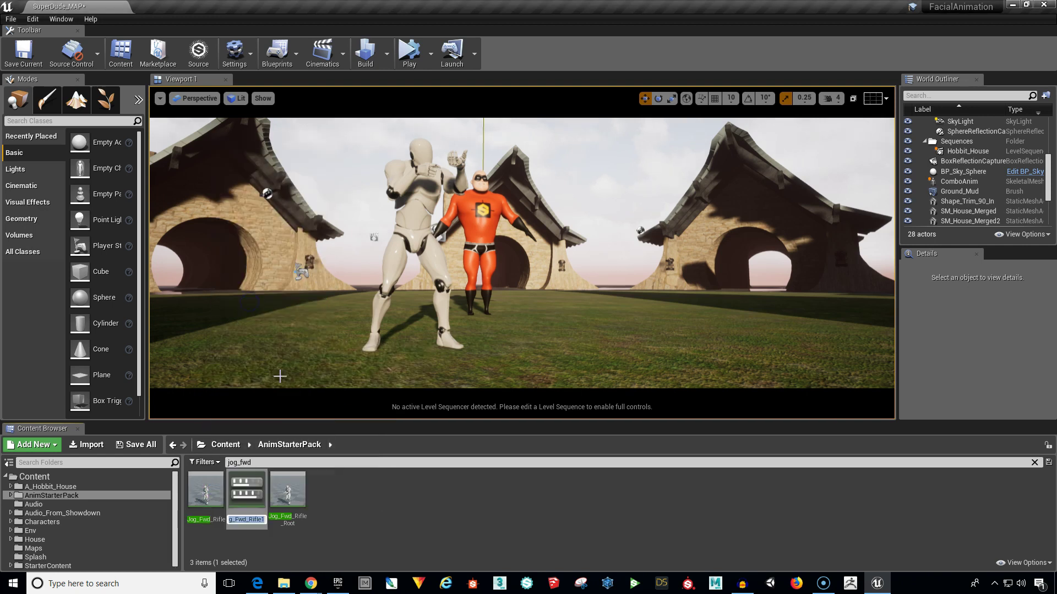
click(259, 522)
key(Return)
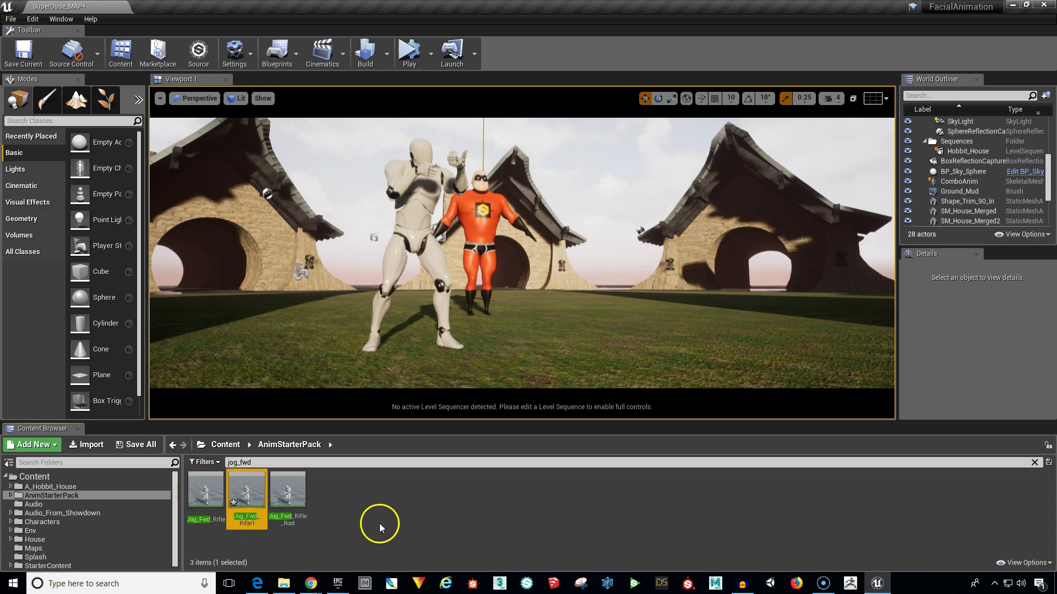
Open the duplicated jog animation for editing and view the running mannequin from the side.
double_click(246, 494)
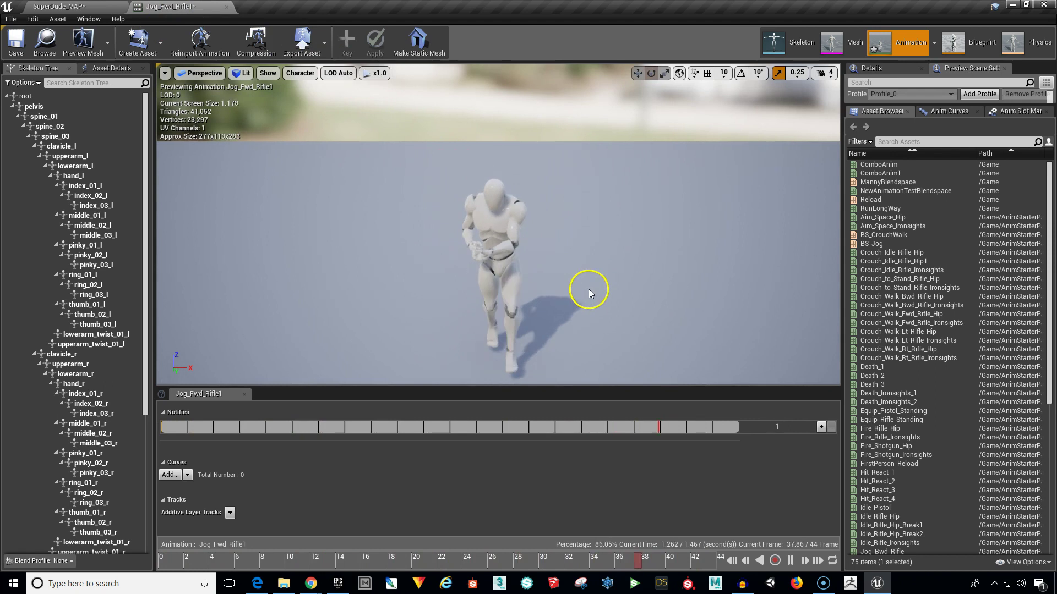
right_drag(589, 284, 582, 330)
click(521, 196)
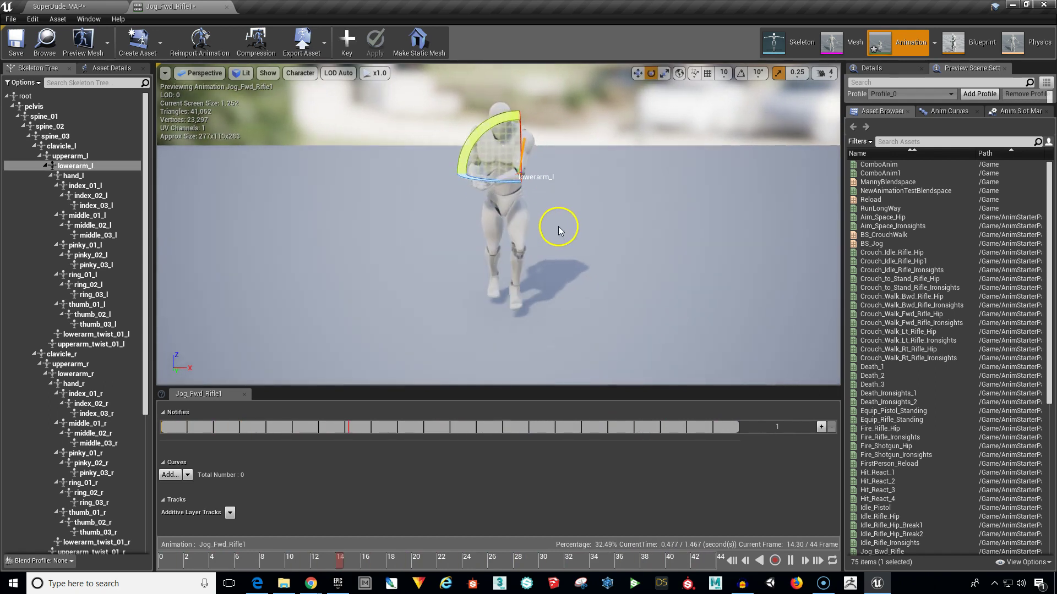
key(f)
right_drag(628, 264, 641, 293)
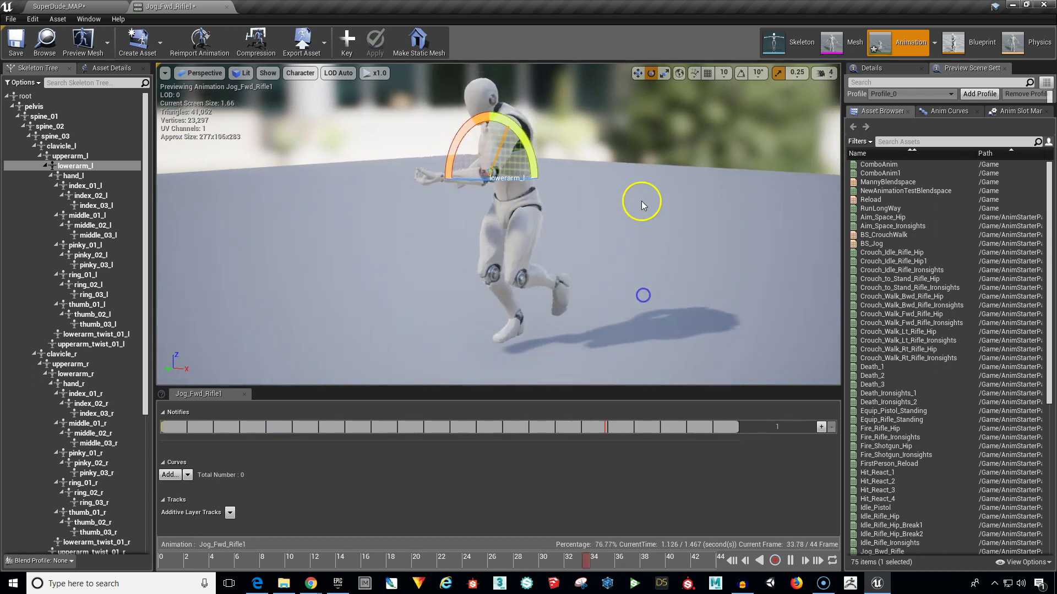
click(665, 151)
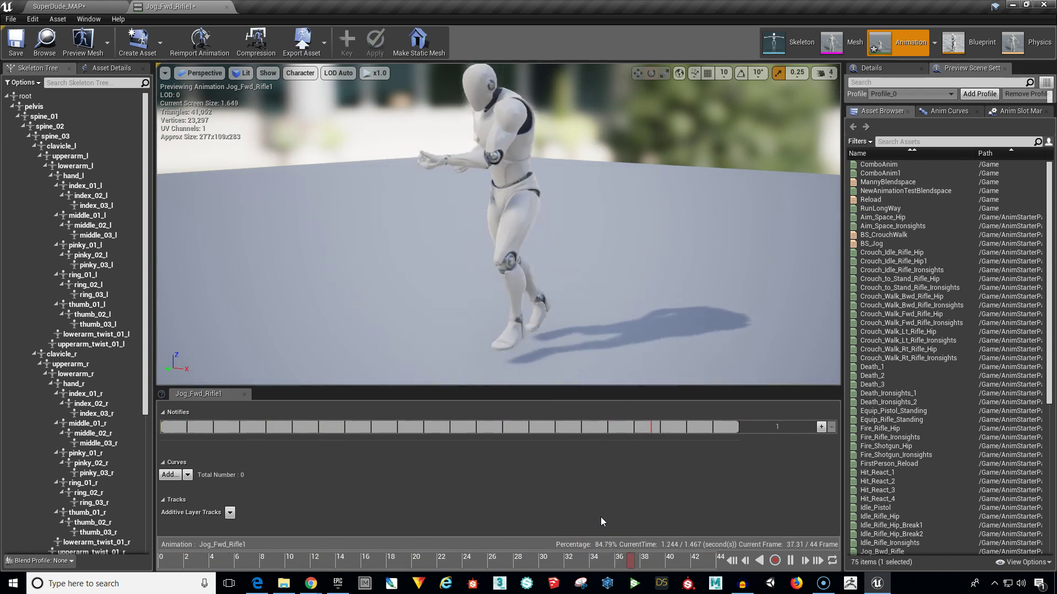
Pause the jog playback and move the playhead to the last frame, frame 44.
click(619, 520)
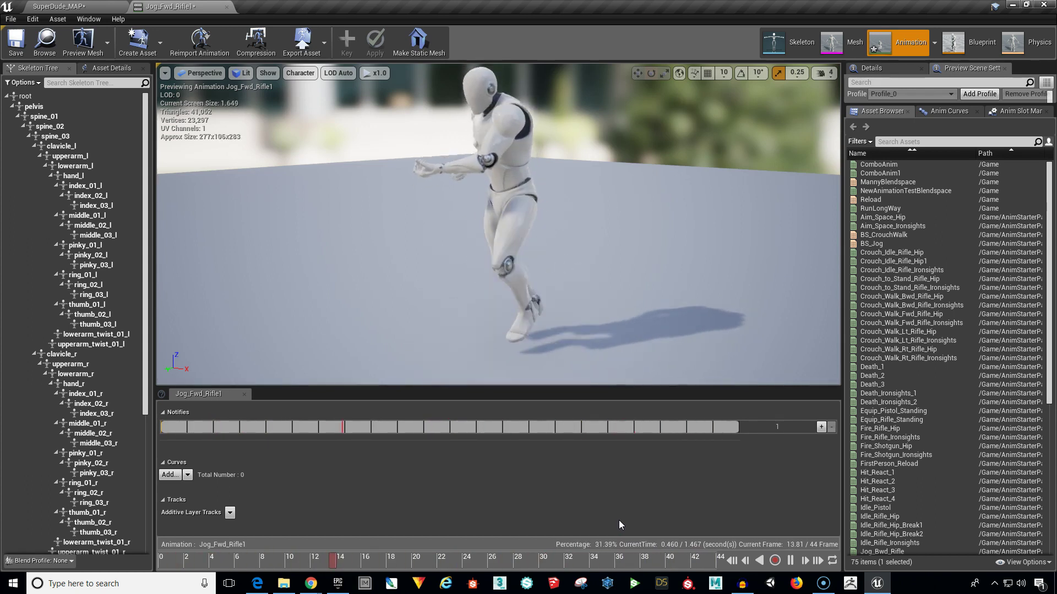
click(798, 565)
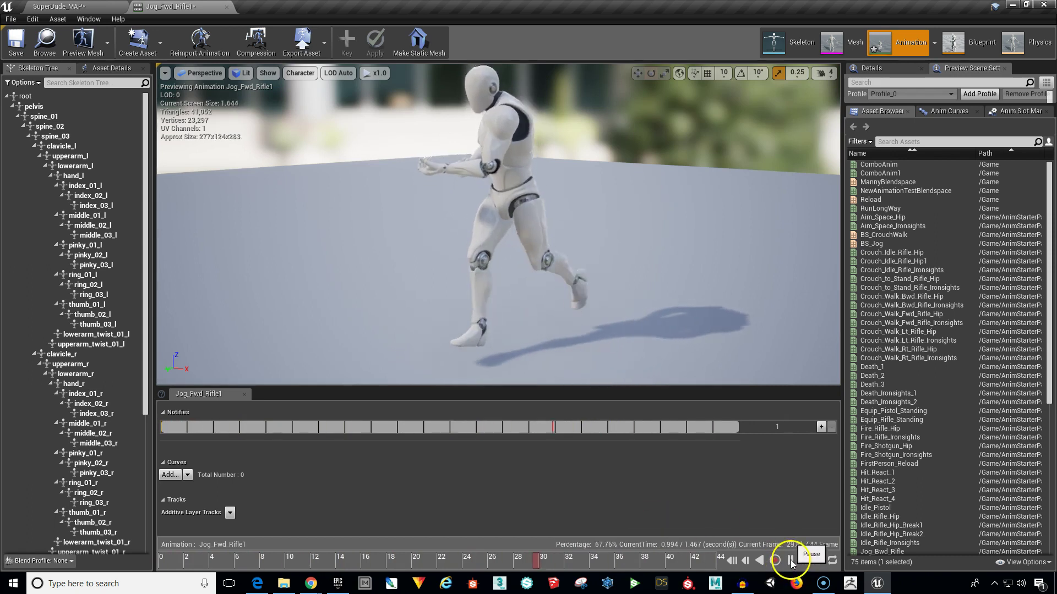
click(744, 562)
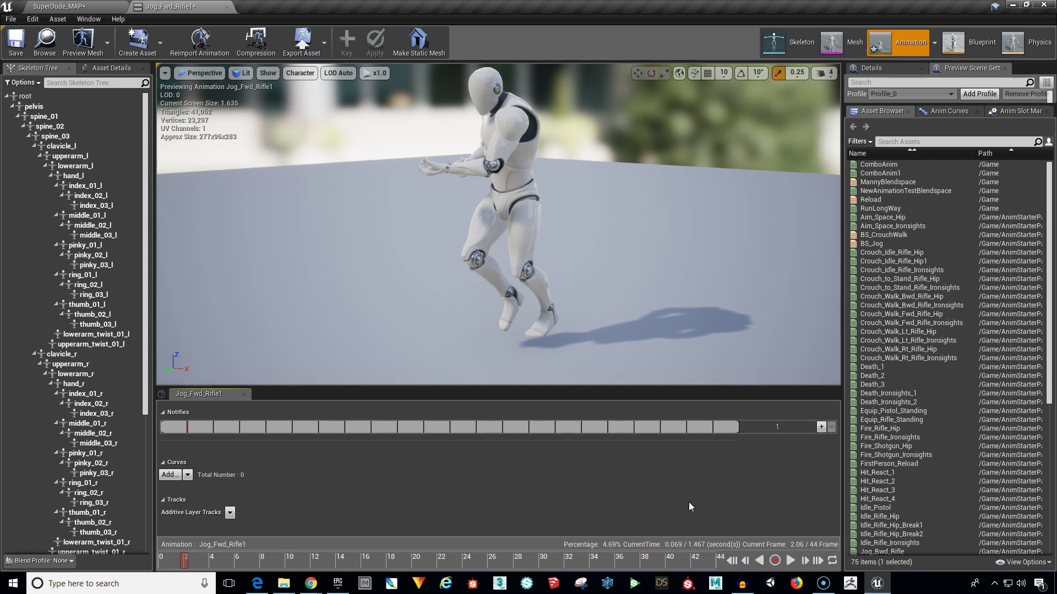
click(708, 567)
click(719, 566)
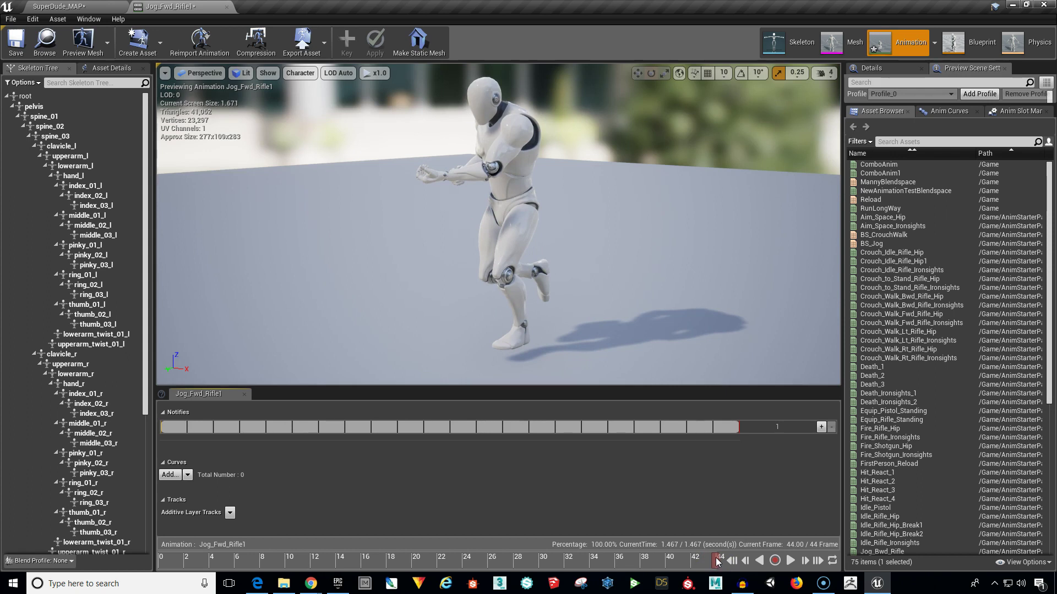
Append 450 frames at the end of the duplicated jog animation.
right_click(716, 562)
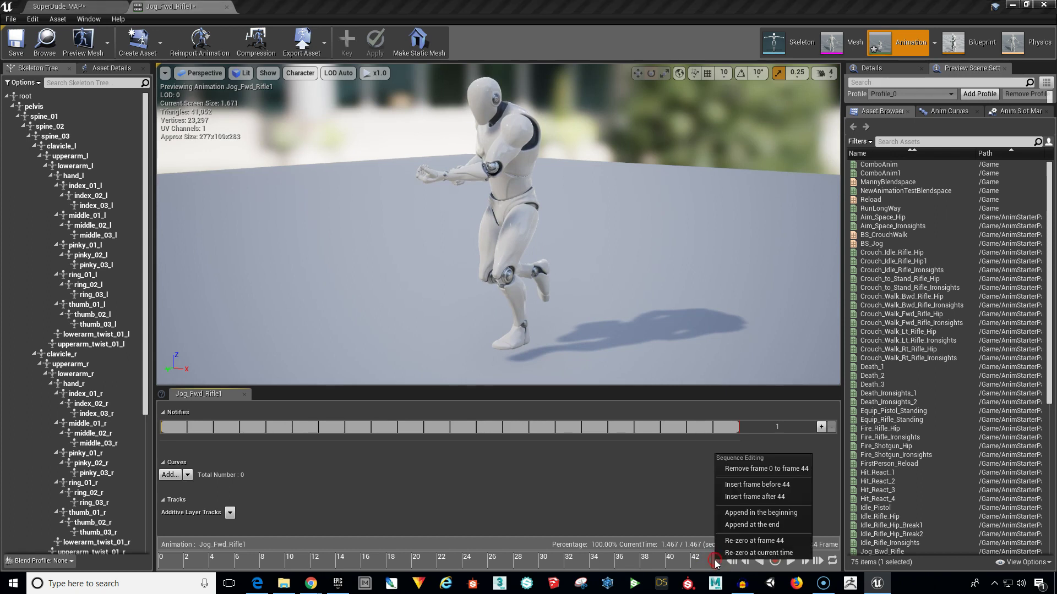
click(723, 525)
click(744, 542)
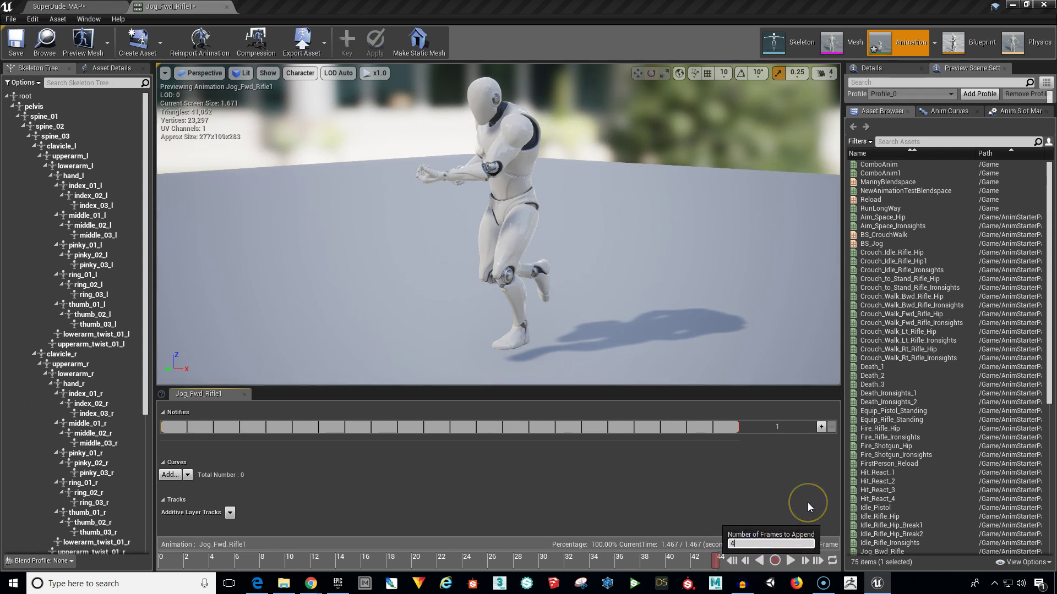
text(450)
key(Return)
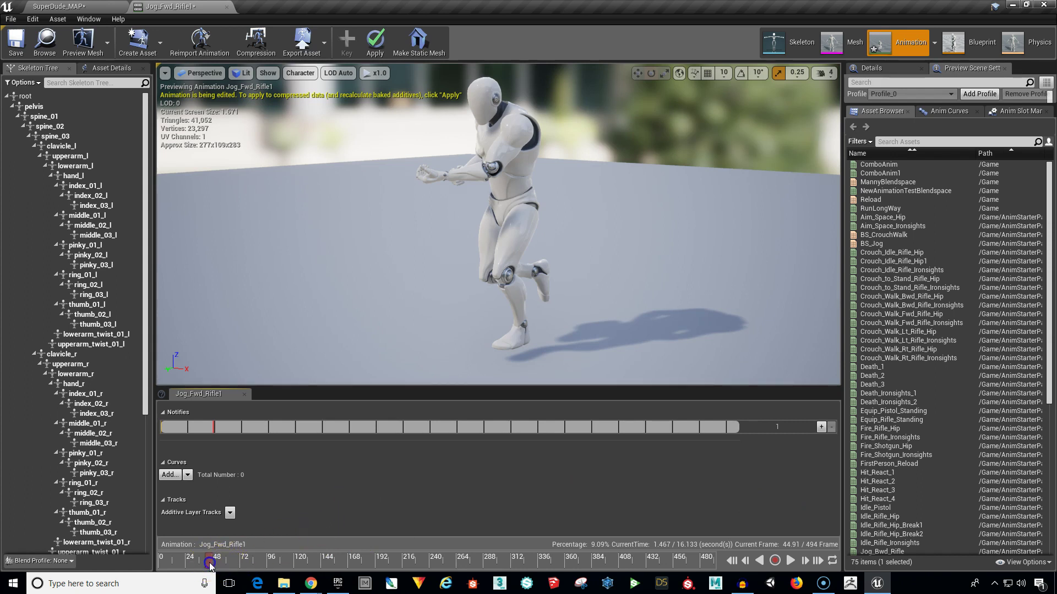
Play the extended jog animation from its first frame, pause it, and scrub back through the opening frames.
drag(210, 561, 159, 567)
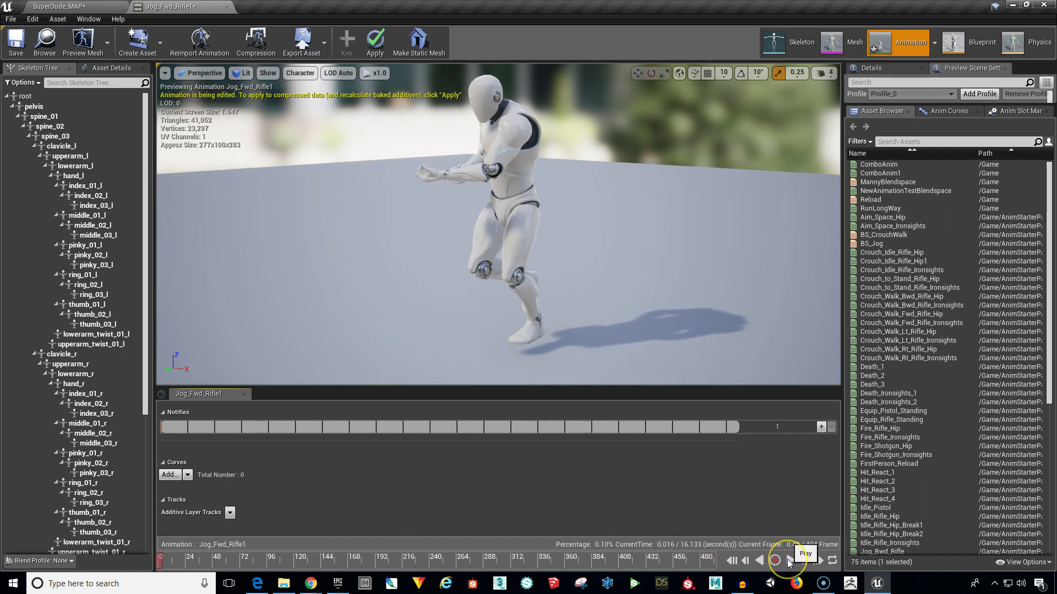
click(788, 561)
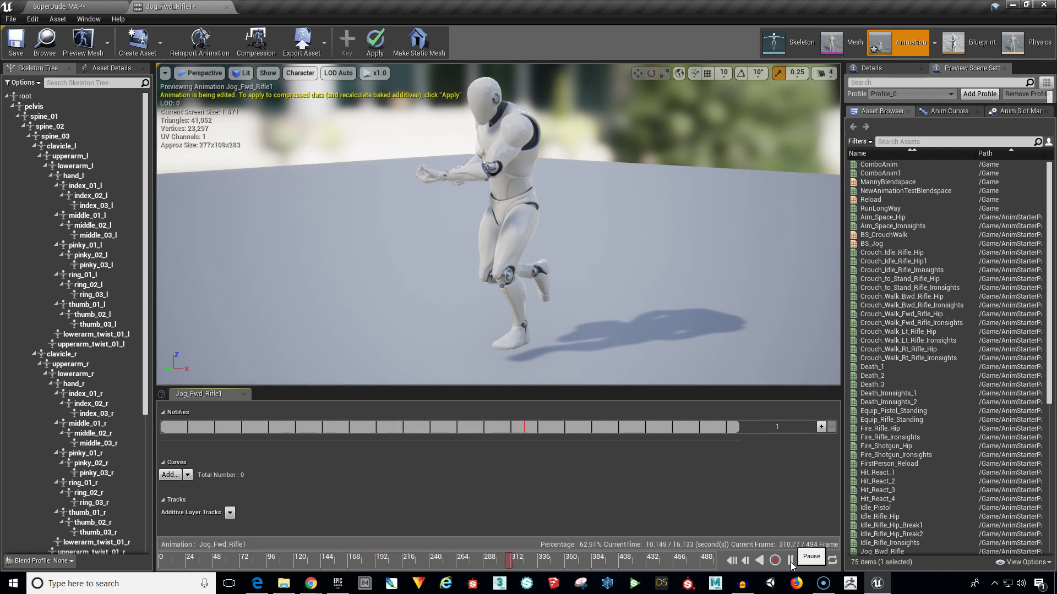
click(790, 560)
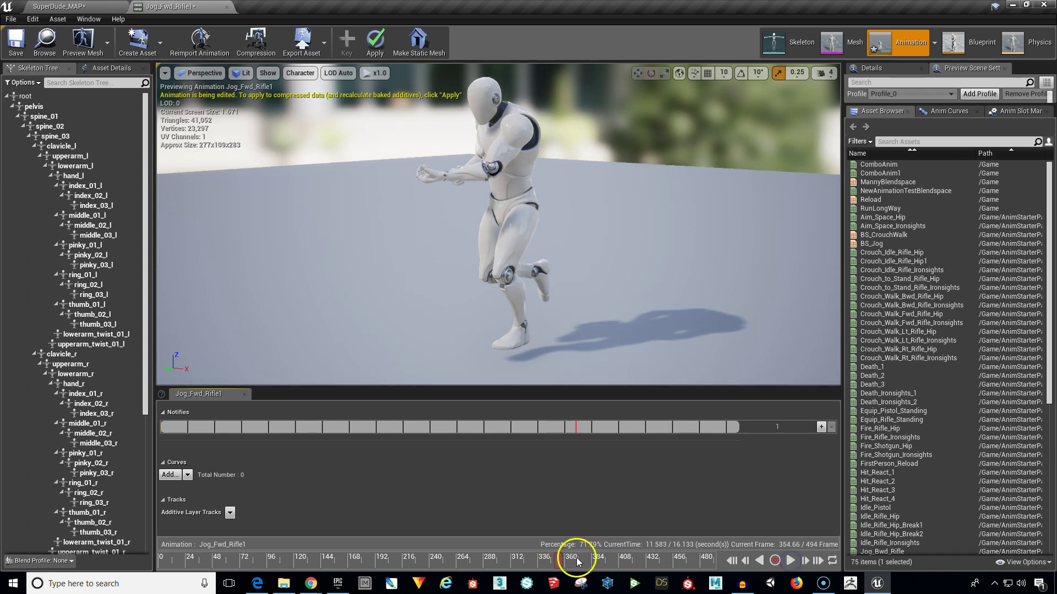
click(204, 560)
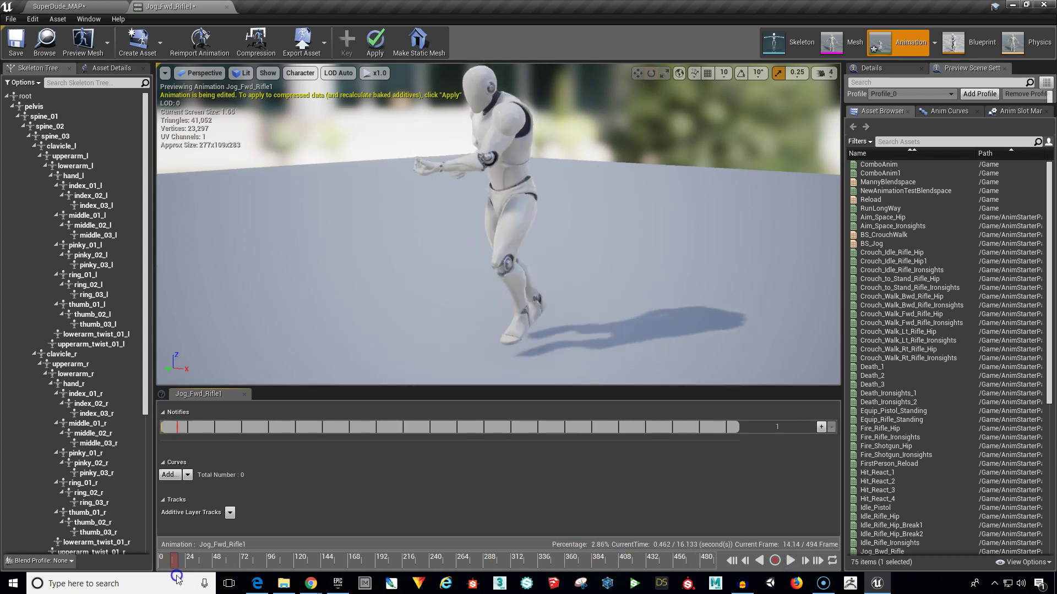
drag(202, 578, 161, 588)
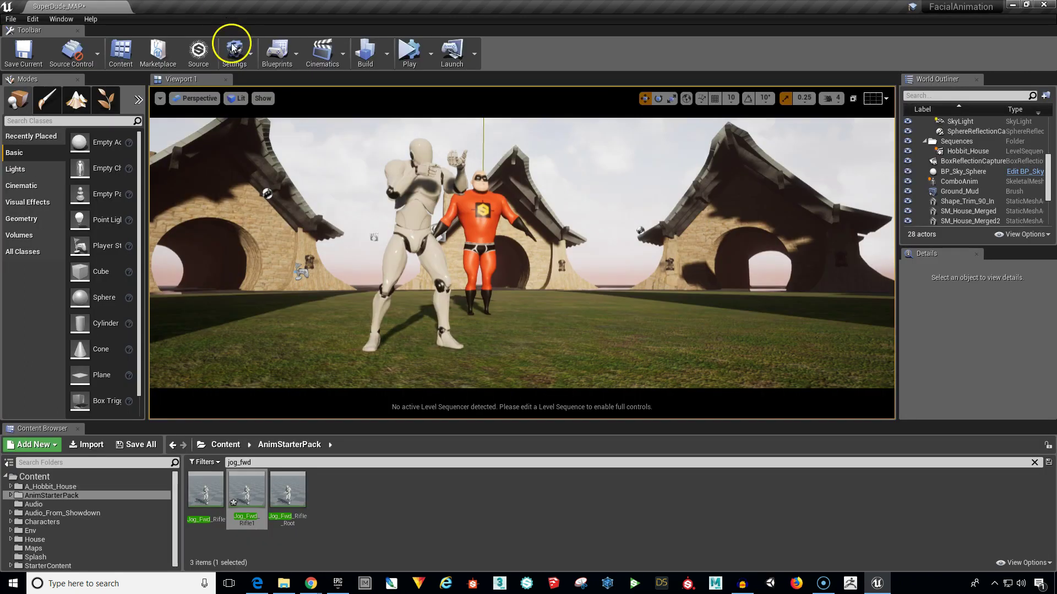
Make another duplicate of the original Jog_Fwd_Rifle animation sequence, keeping the suggested name.
click(209, 491)
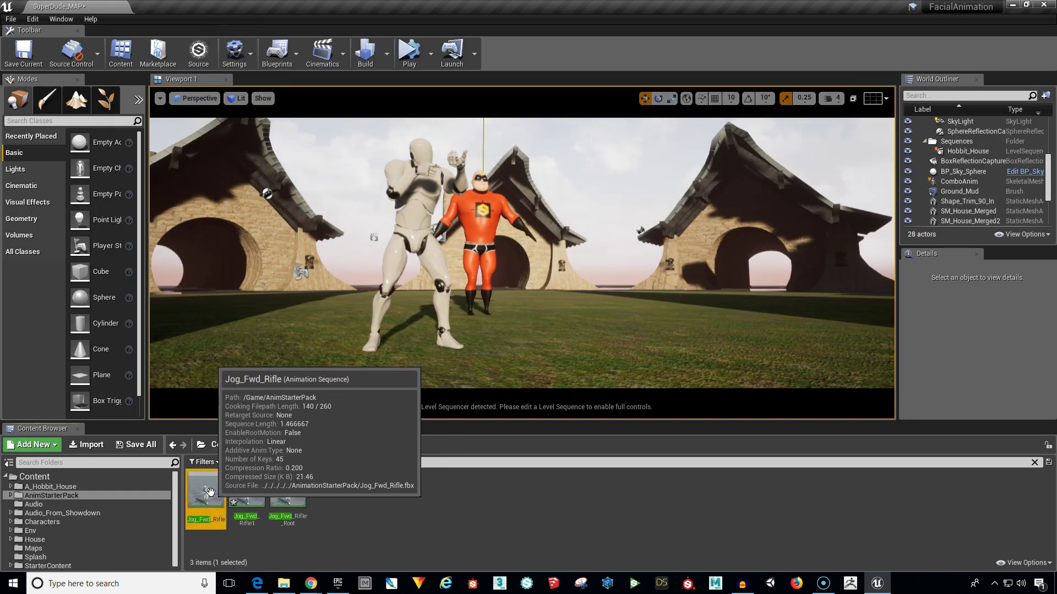
click(235, 548)
click(207, 491)
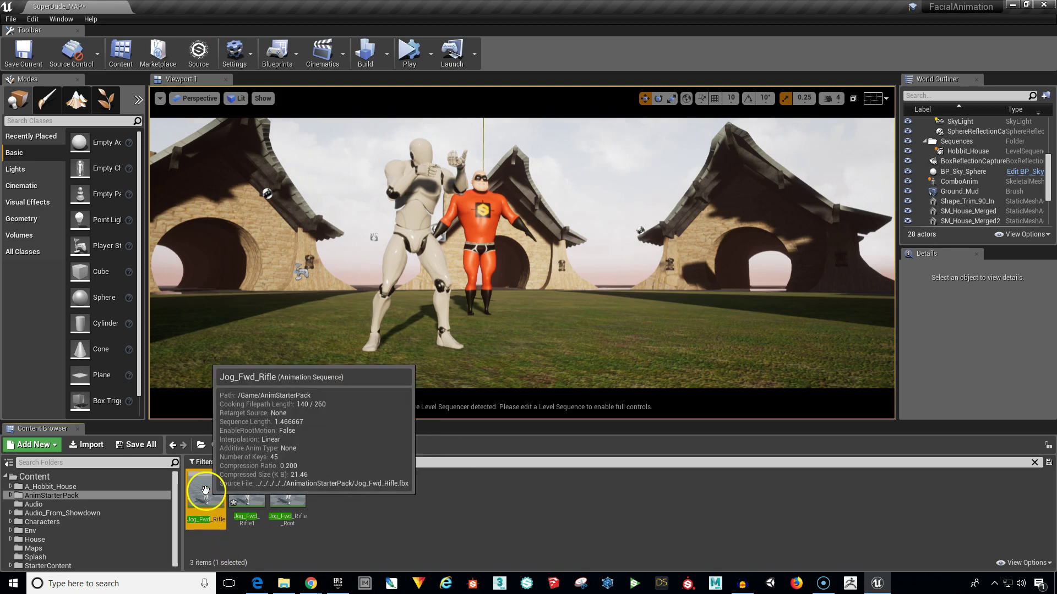
right_click(205, 491)
click(246, 307)
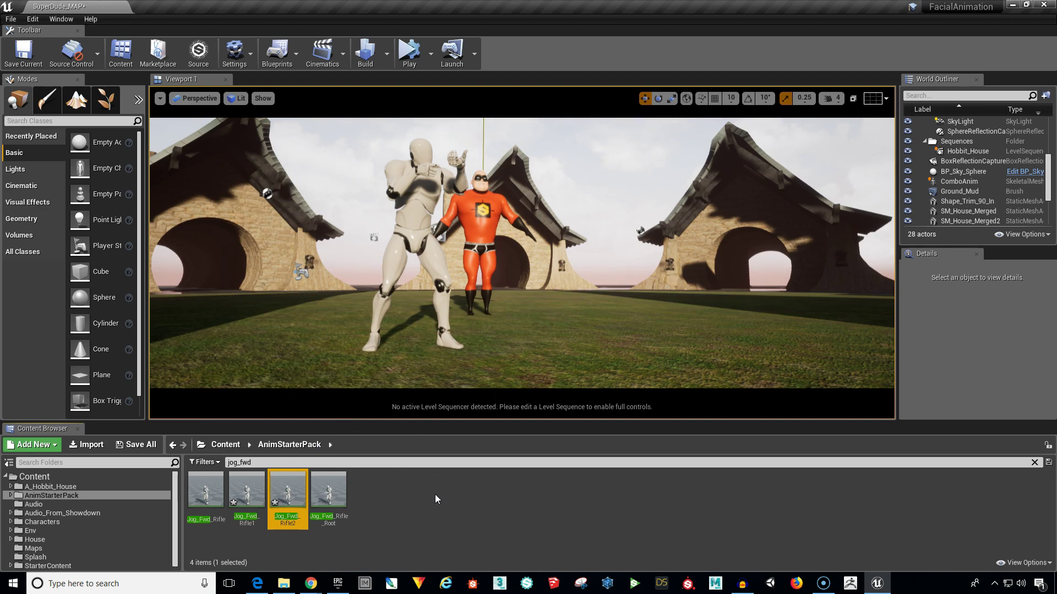
Open Jog_Fwd_Rifle2 in the animation editor, docked in the main window, and frame the whole running mannequin.
mouse_move(290, 490)
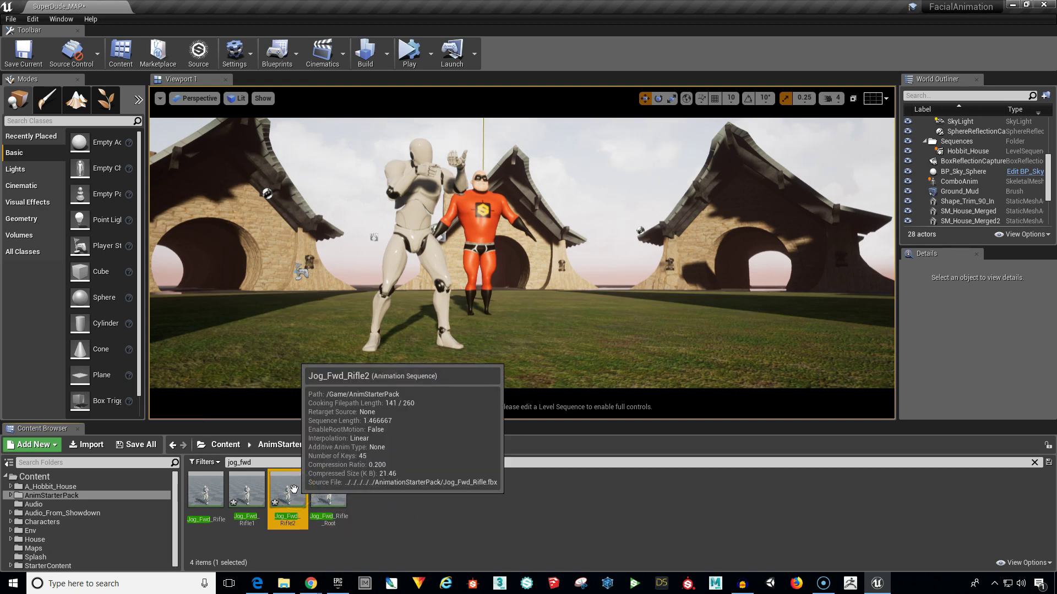
drag(294, 489, 591, 316)
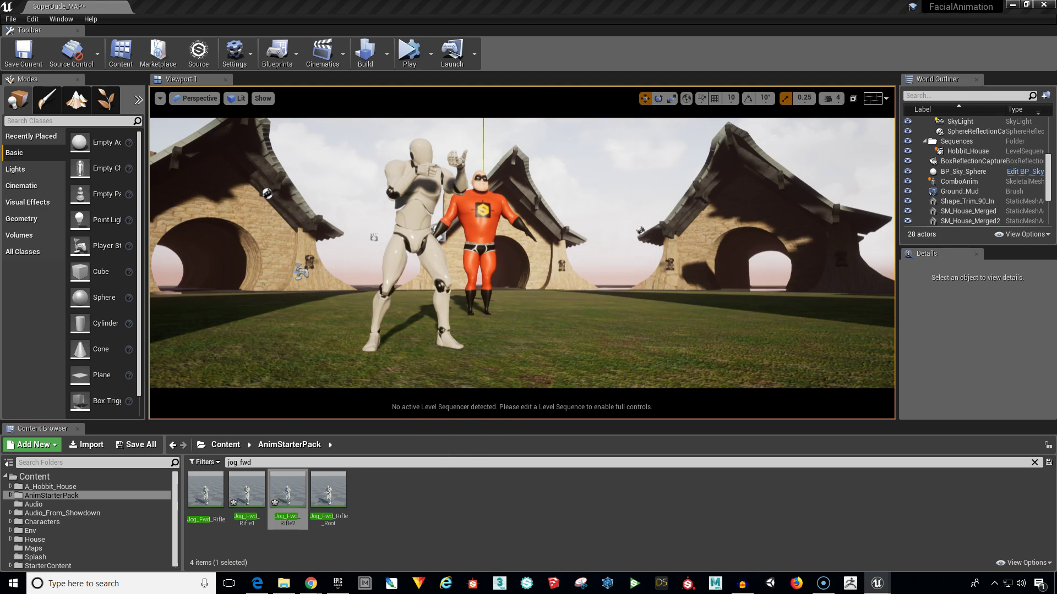
drag(1056, 34, 206, 12)
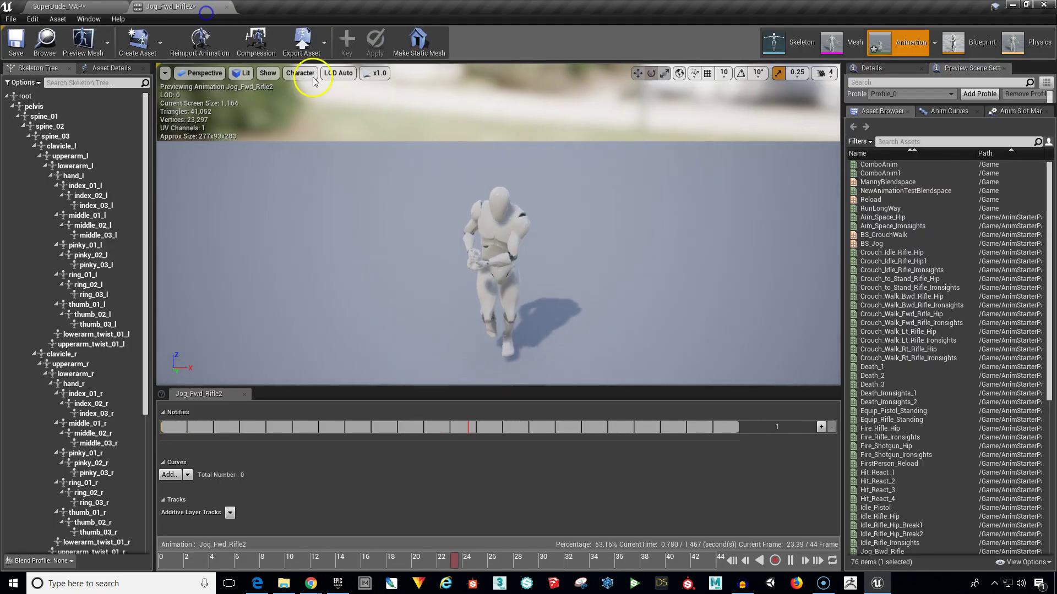
click(568, 285)
mouse_move(570, 288)
right_down()
mouse_move(571, 304)
mouse_move(578, 290)
mouse_move(584, 296)
right_up()
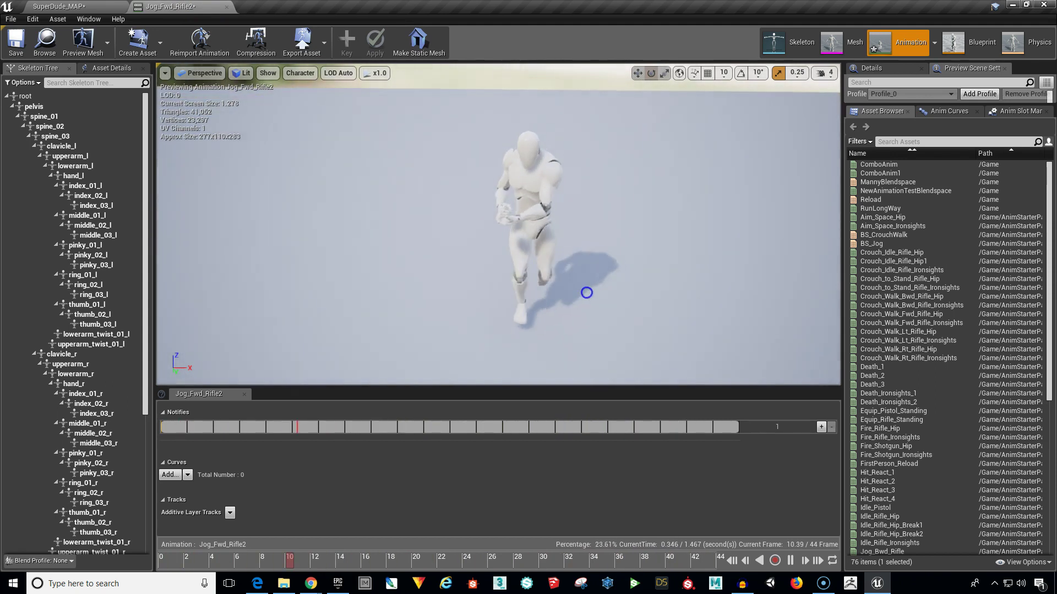
right_drag(681, 323, 677, 347)
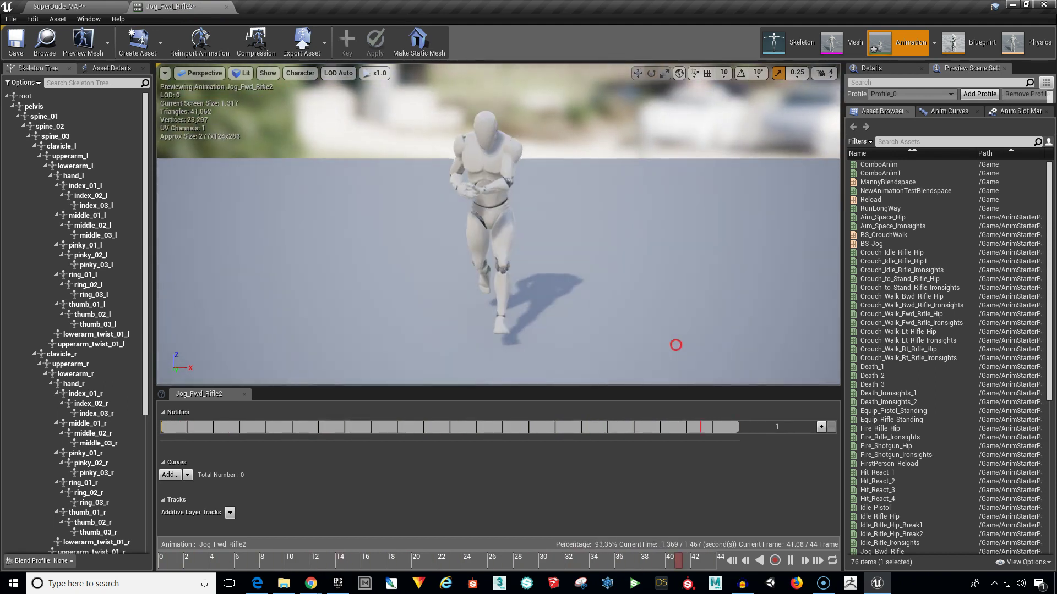
Start recording the playing jog preview as a new animation named LongRunAnim in the Content folder.
click(774, 561)
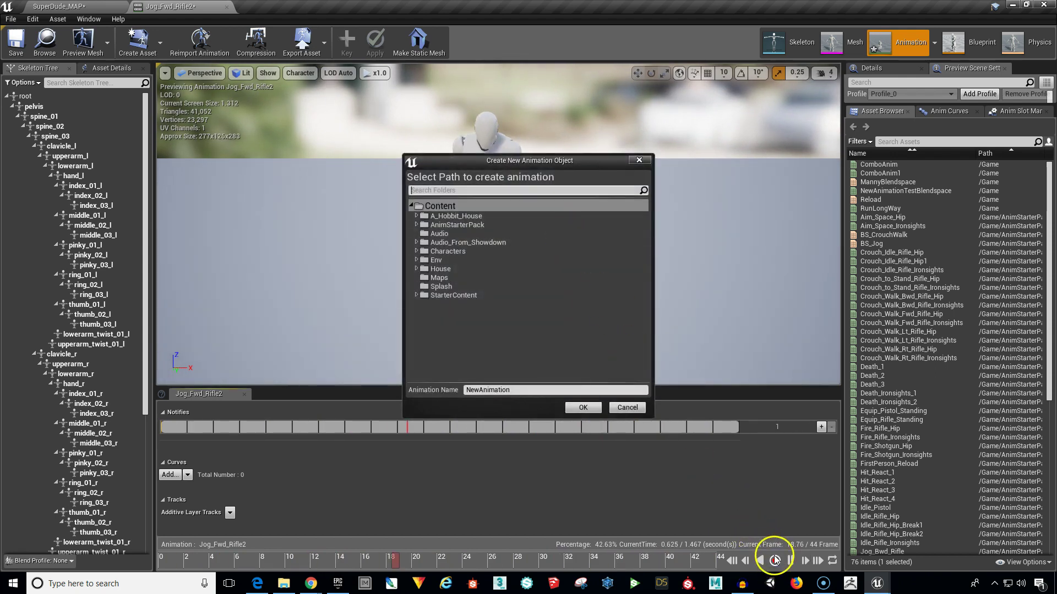
click(464, 208)
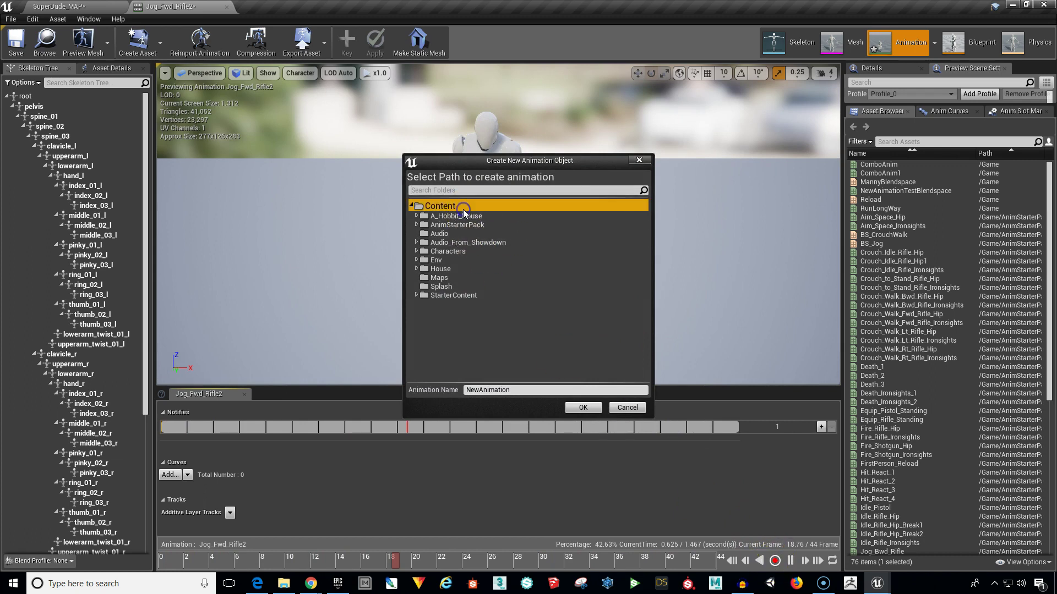
click(527, 391)
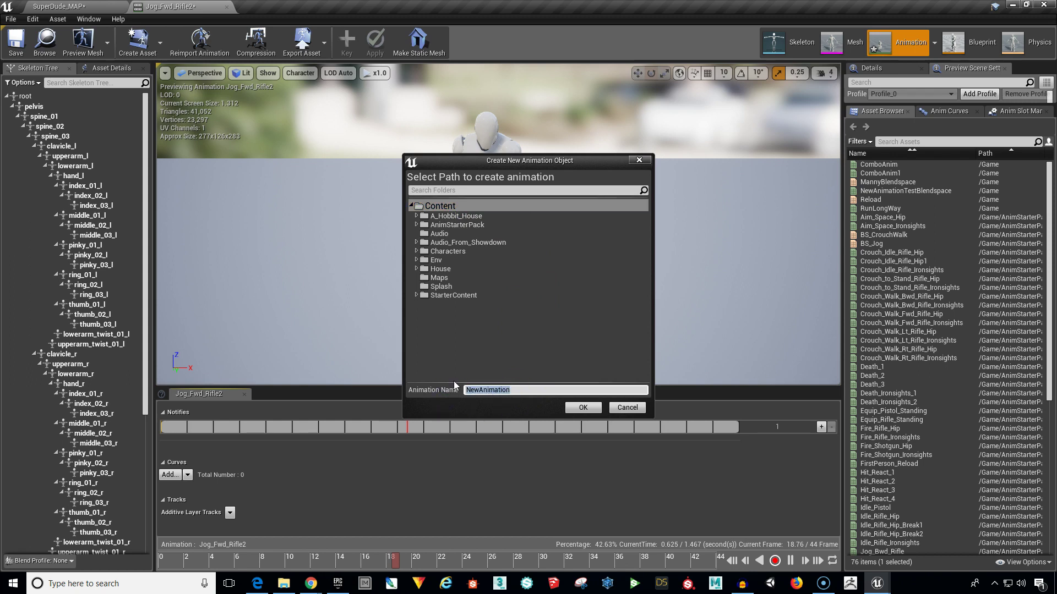
text(LongRunAnim)
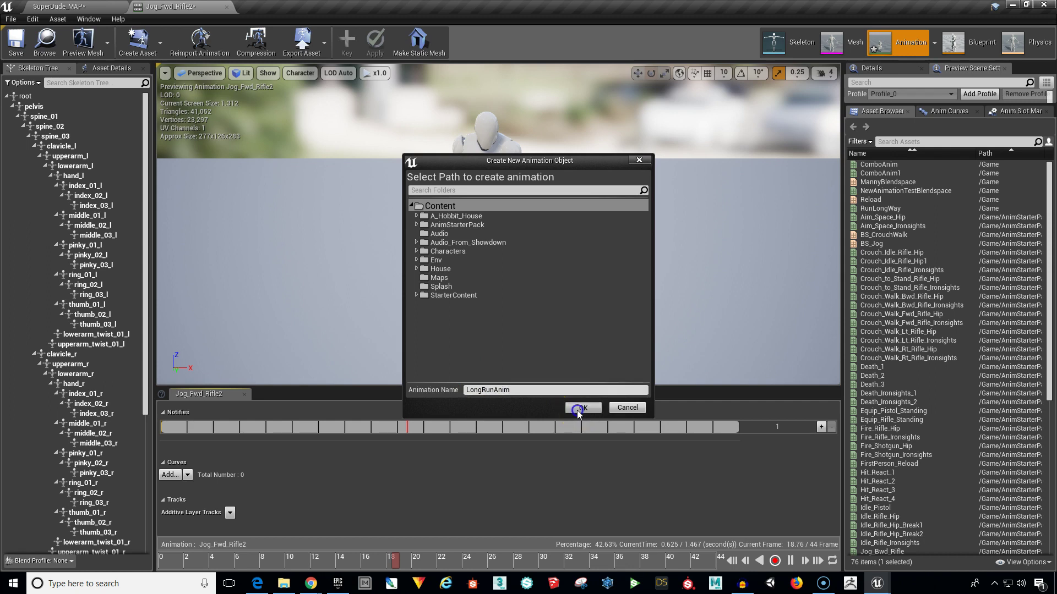
click(577, 410)
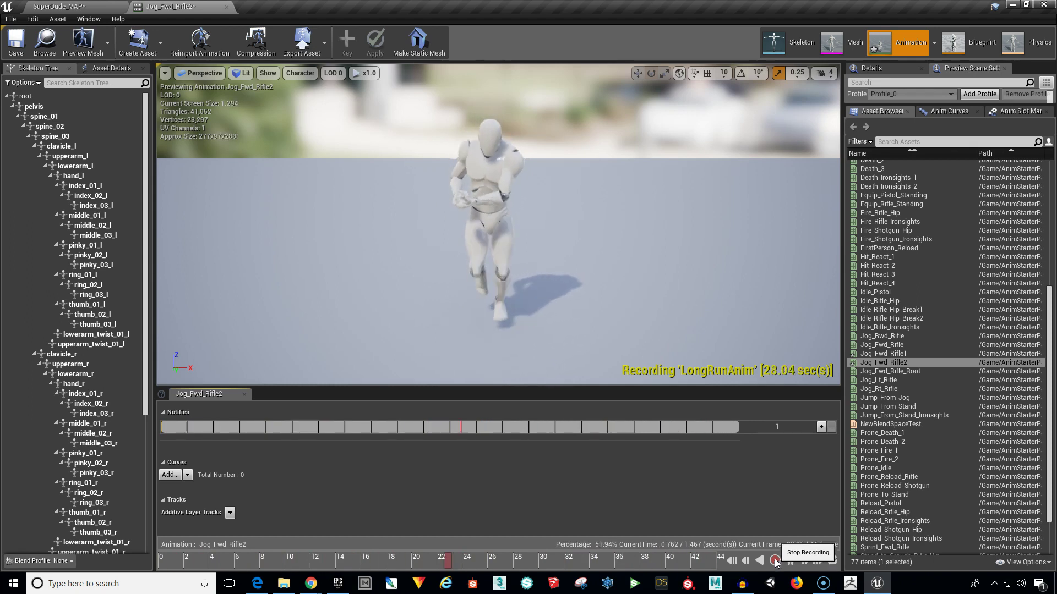
Stop the recording after about 30 seconds, then open the recorded LongRunAnim and pause it.
click(775, 561)
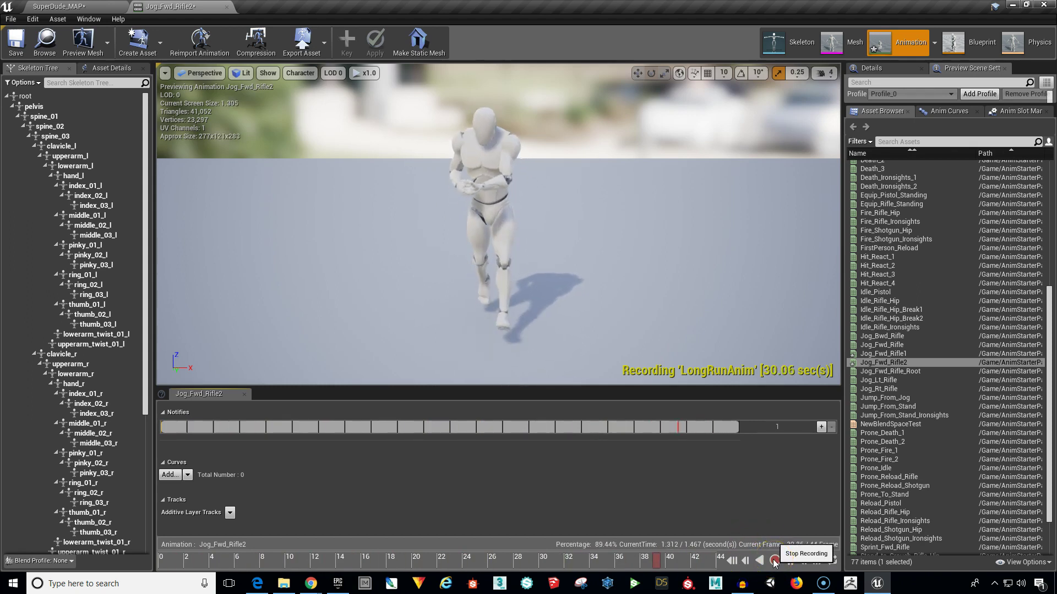
click(774, 561)
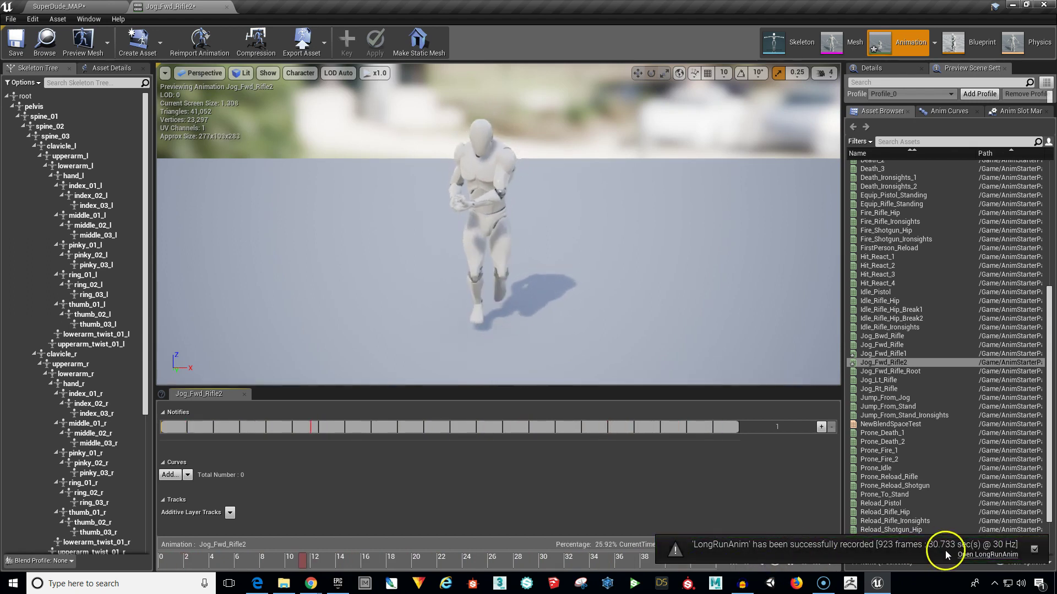
click(965, 556)
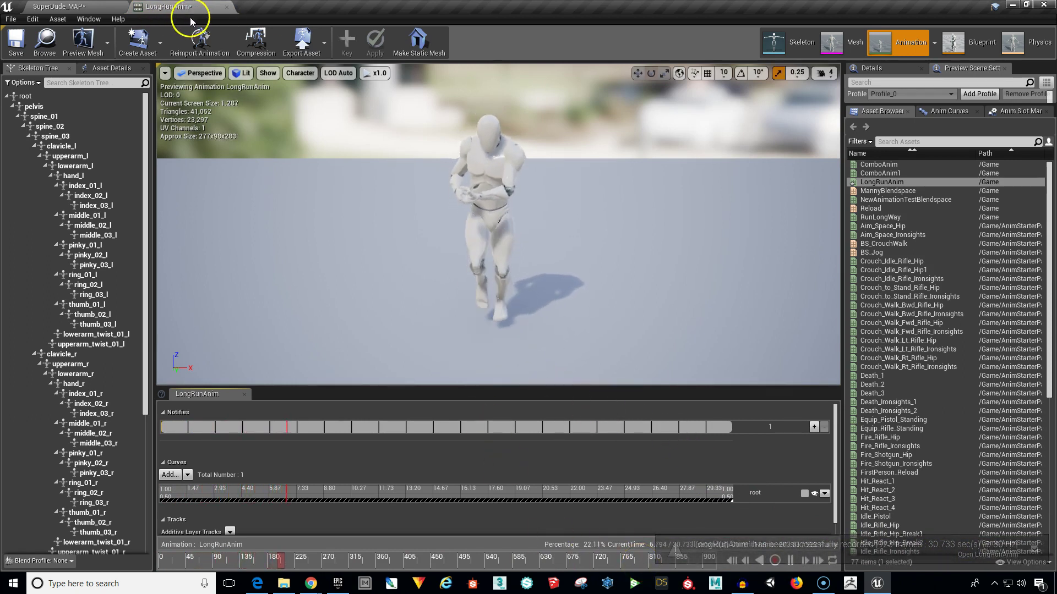
click(788, 560)
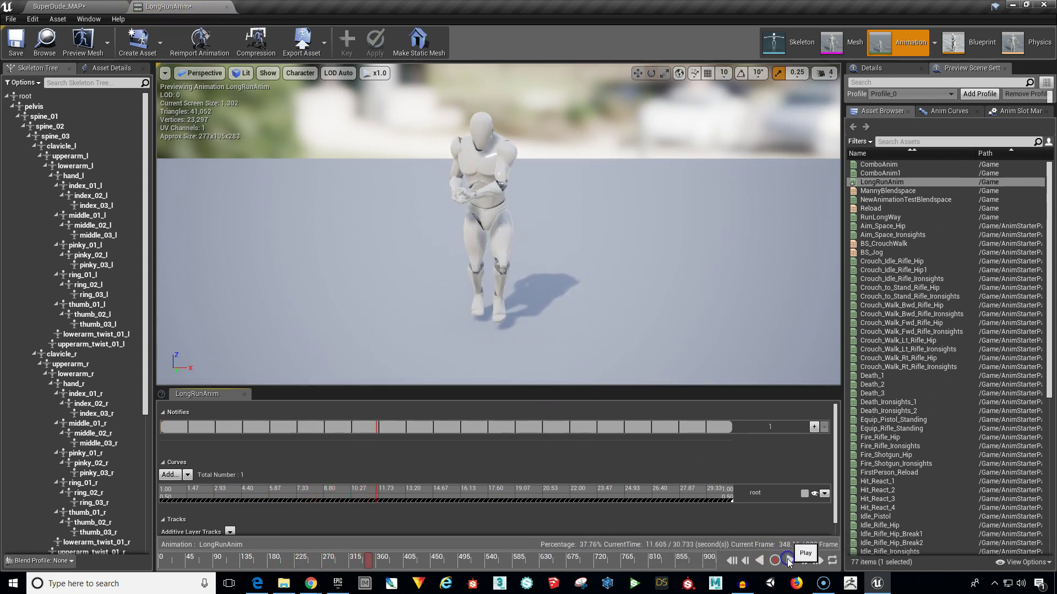
In the SuperDude_MAP level editor, clear the asset search and locate LongRunAnim in the Content folder.
click(64, 11)
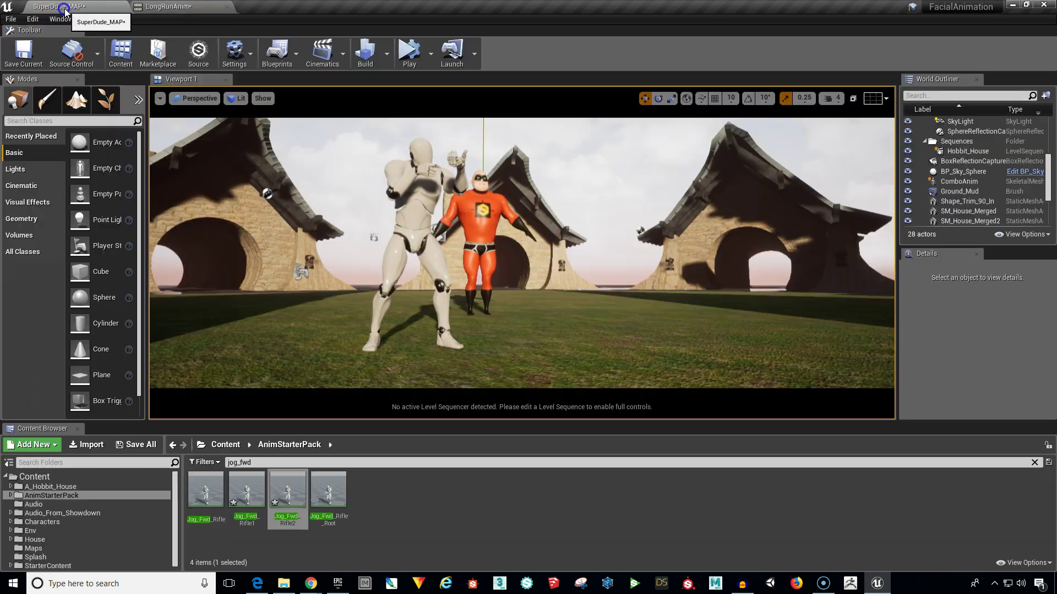
click(67, 482)
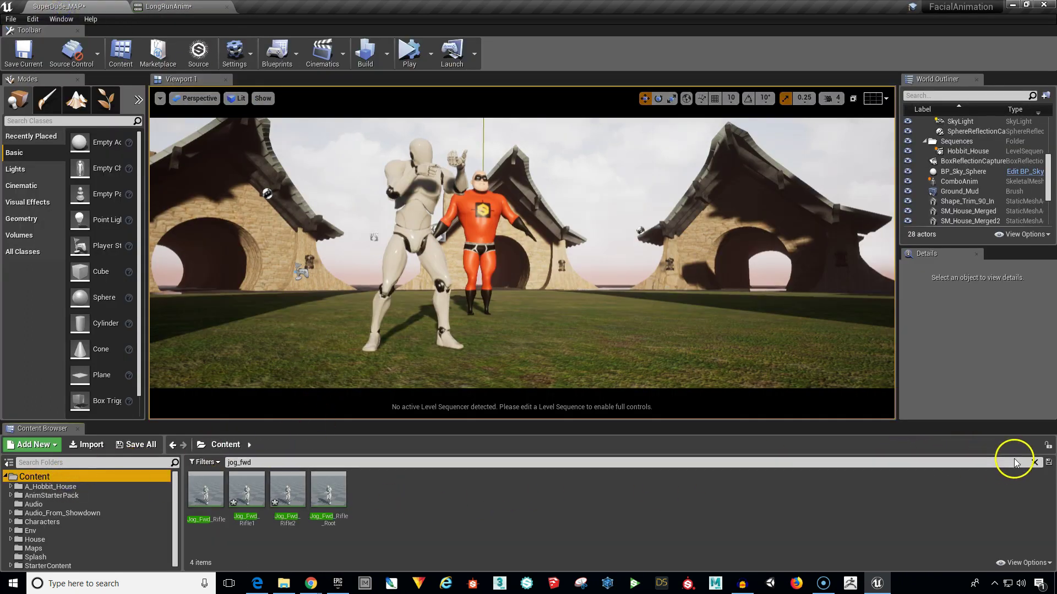
click(1035, 463)
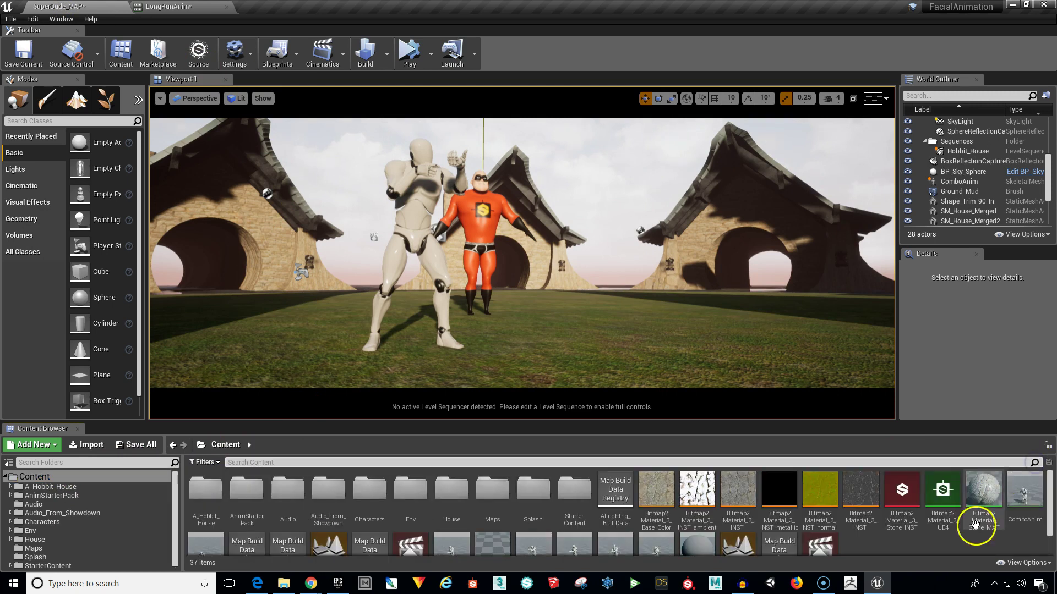
scroll(1050, 520, down, 2)
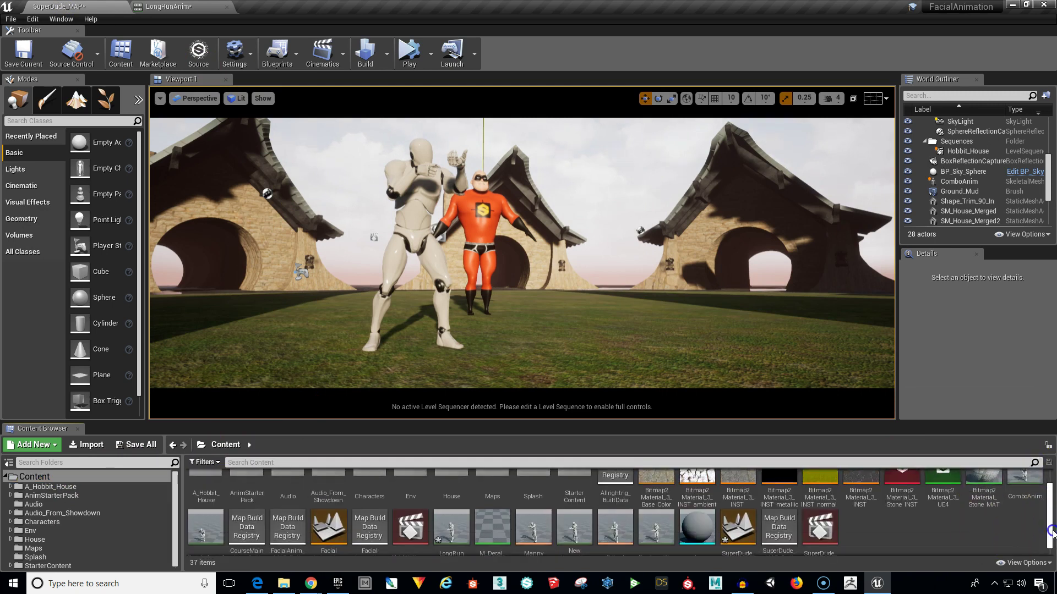
mouse_move(461, 522)
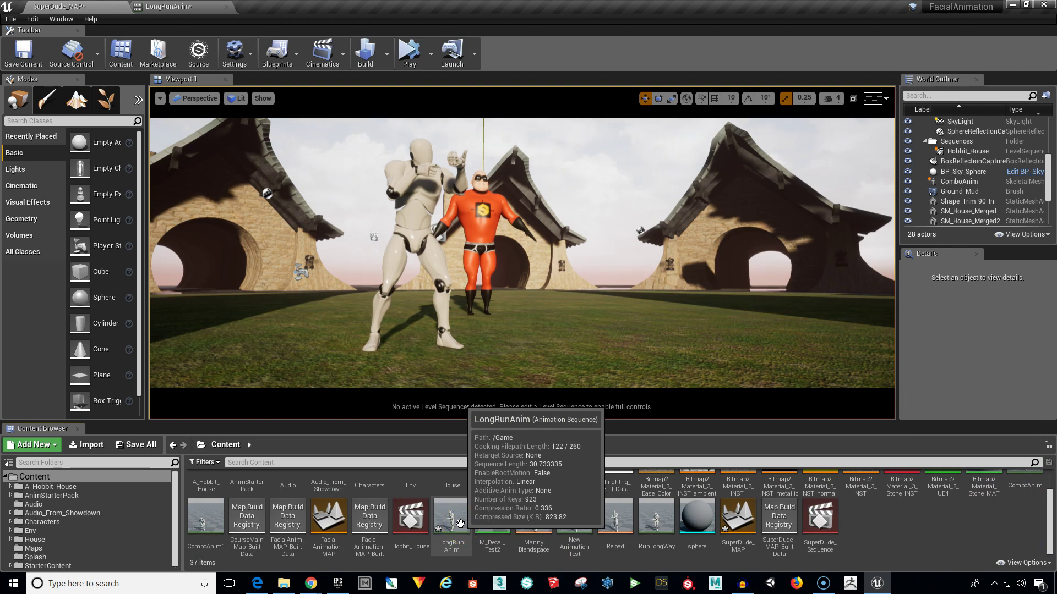
Return to the LongRunAnim editor, view the distant mannequin from the side, and scrub the animation back to its start.
click(186, 12)
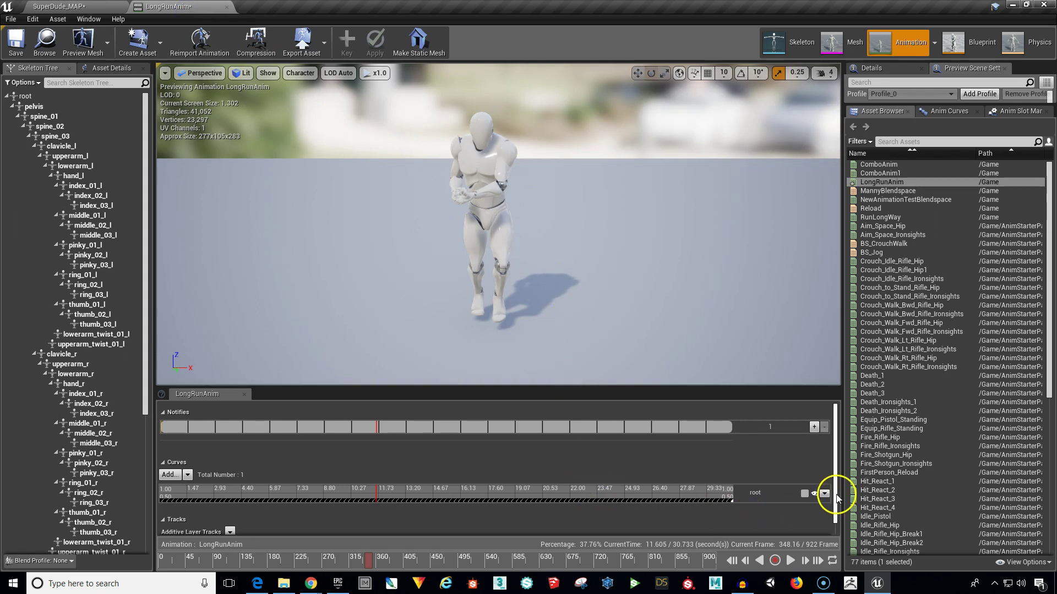
mouse_move(835, 495)
mouse_down()
mouse_move(837, 514)
mouse_move(840, 499)
mouse_up()
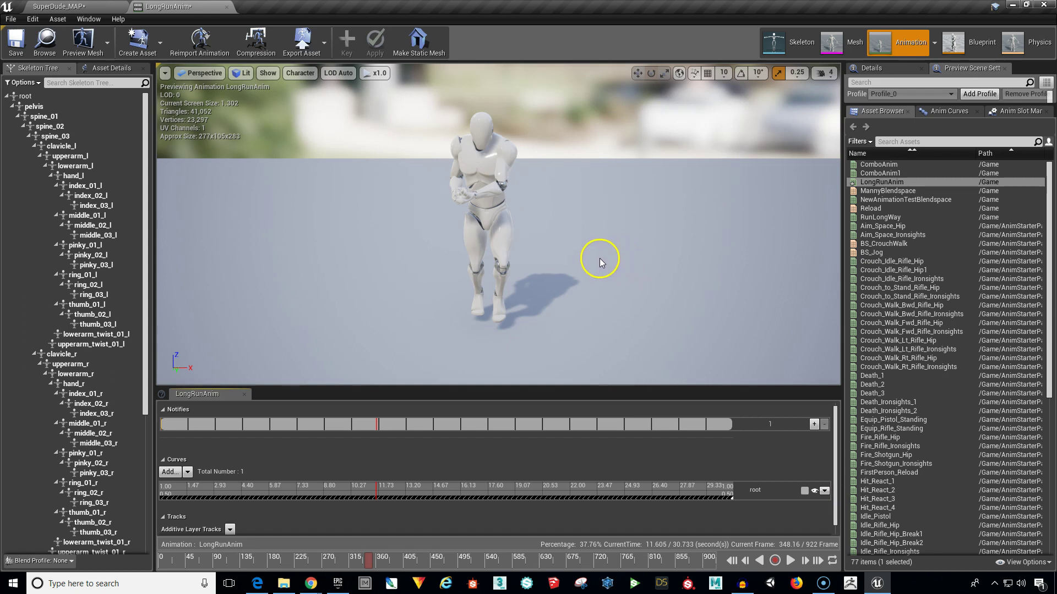
drag(598, 258, 295, 238)
drag(592, 227, 577, 593)
right_drag(589, 209, 595, 198)
drag(600, 201, 592, 511)
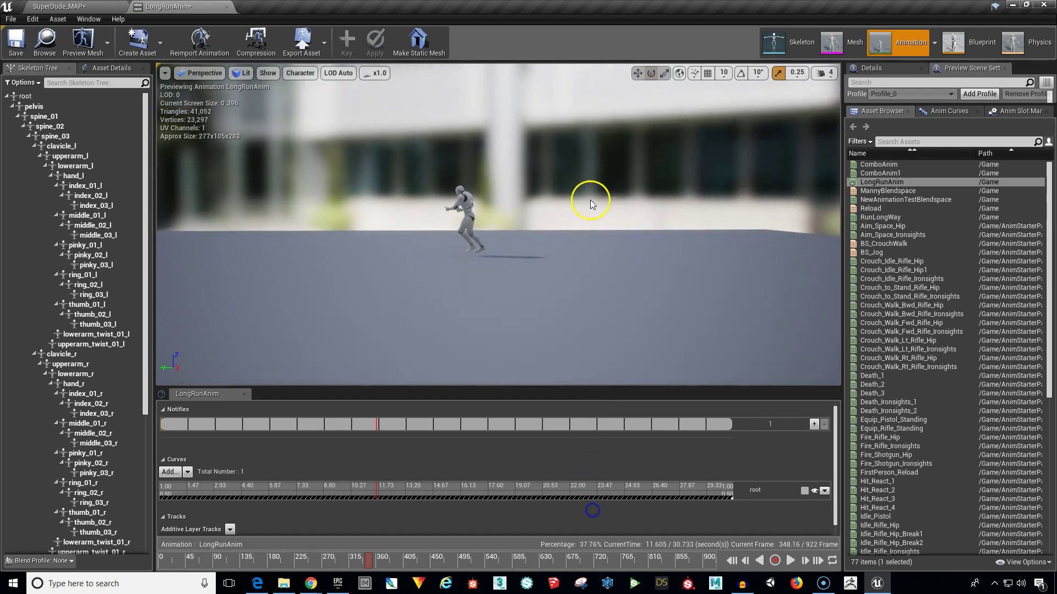
drag(577, 224, 575, 245)
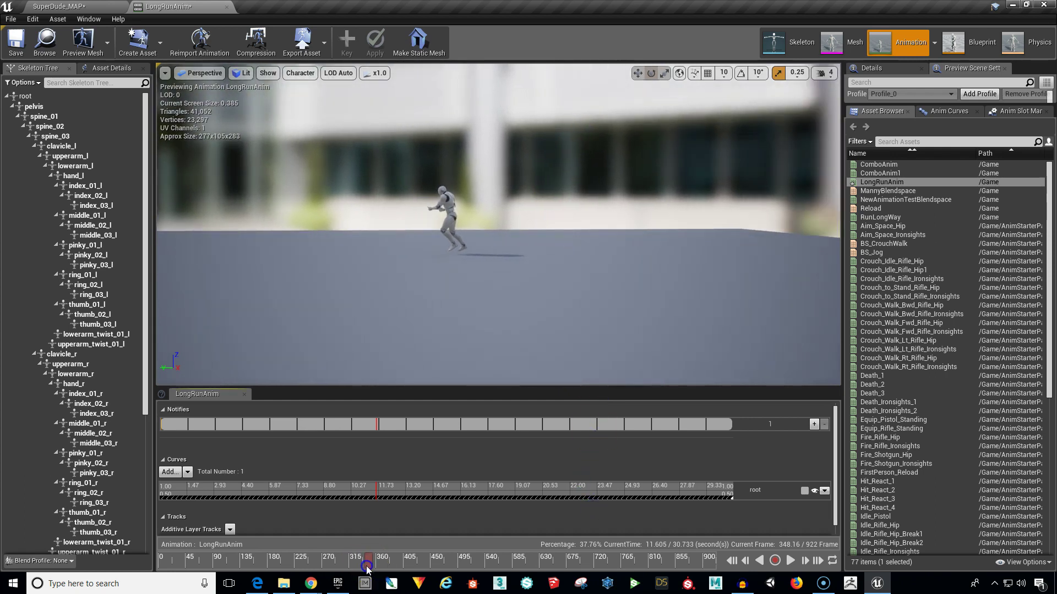
drag(367, 568, 159, 561)
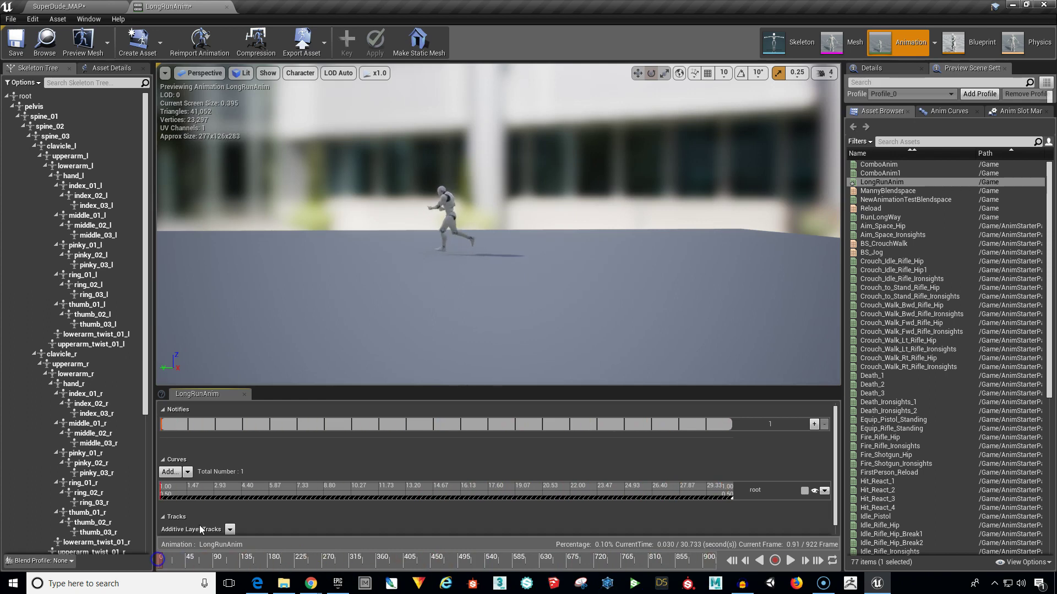
Translate the root bone backward along its Y axis to the floor's edge behind the mannequin and key it at the animation's start.
click(71, 97)
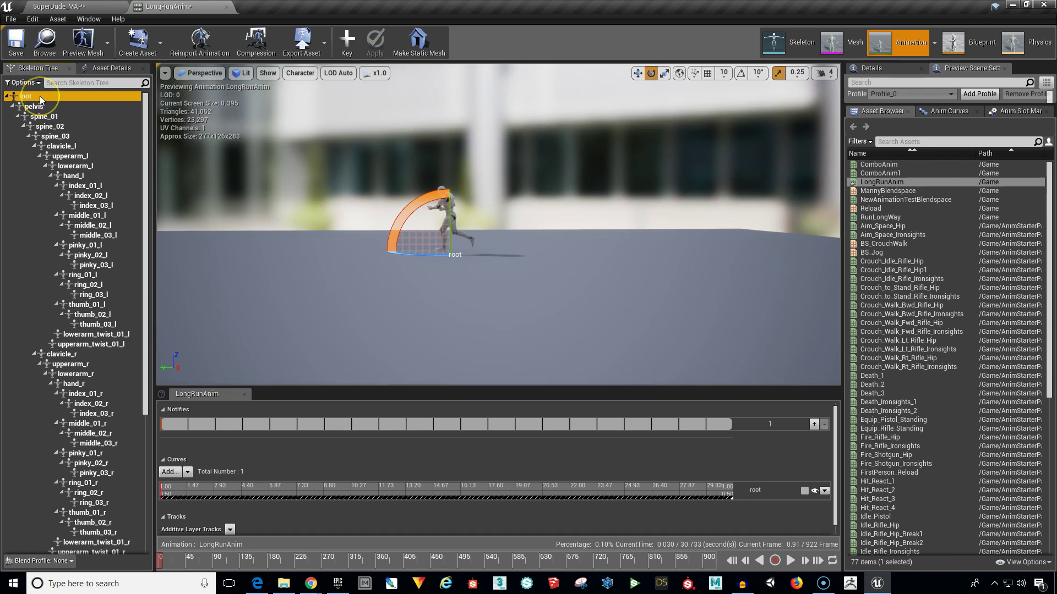
click(345, 147)
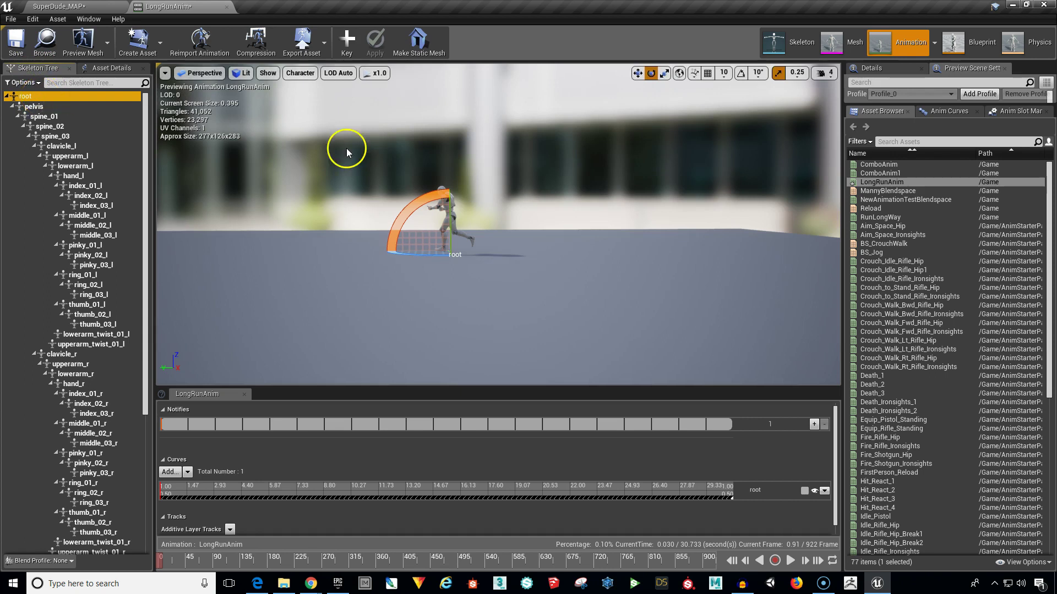
click(637, 74)
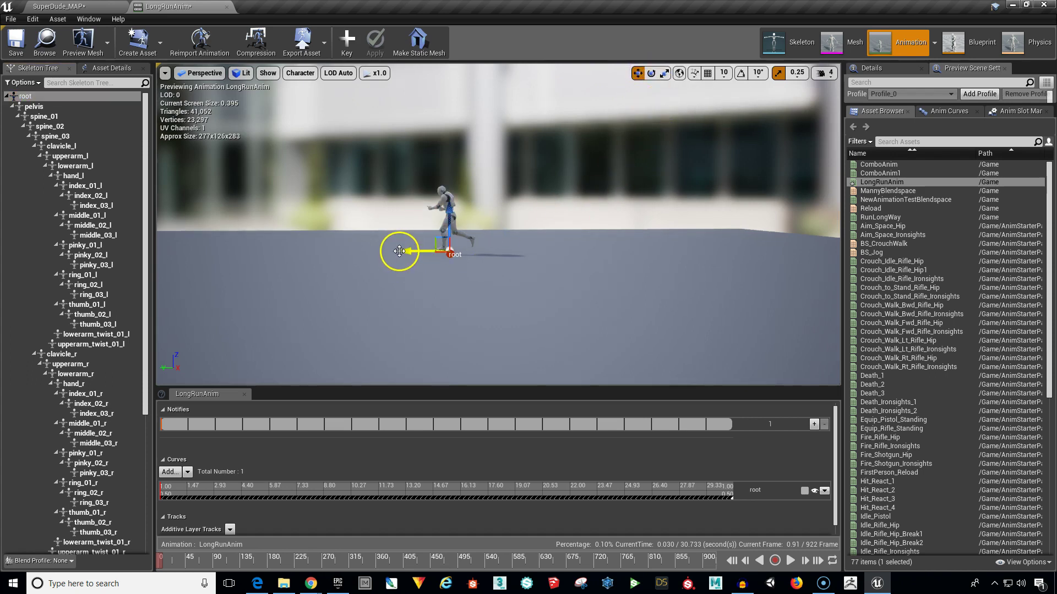
drag(401, 252, 817, 285)
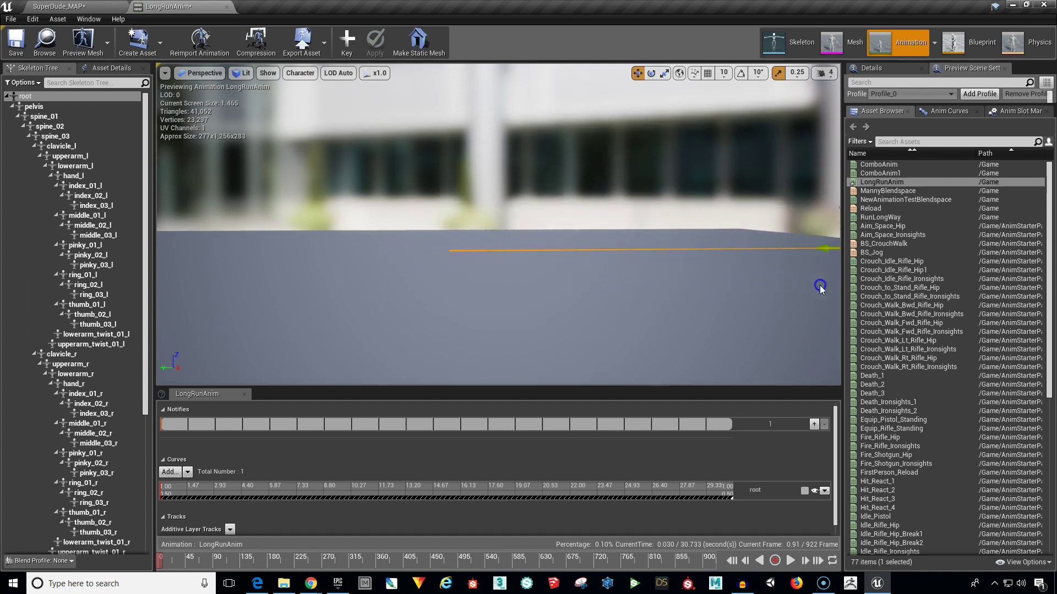
right_drag(765, 306, 818, 306)
key(d)
middle_drag(818, 306, 831, 306)
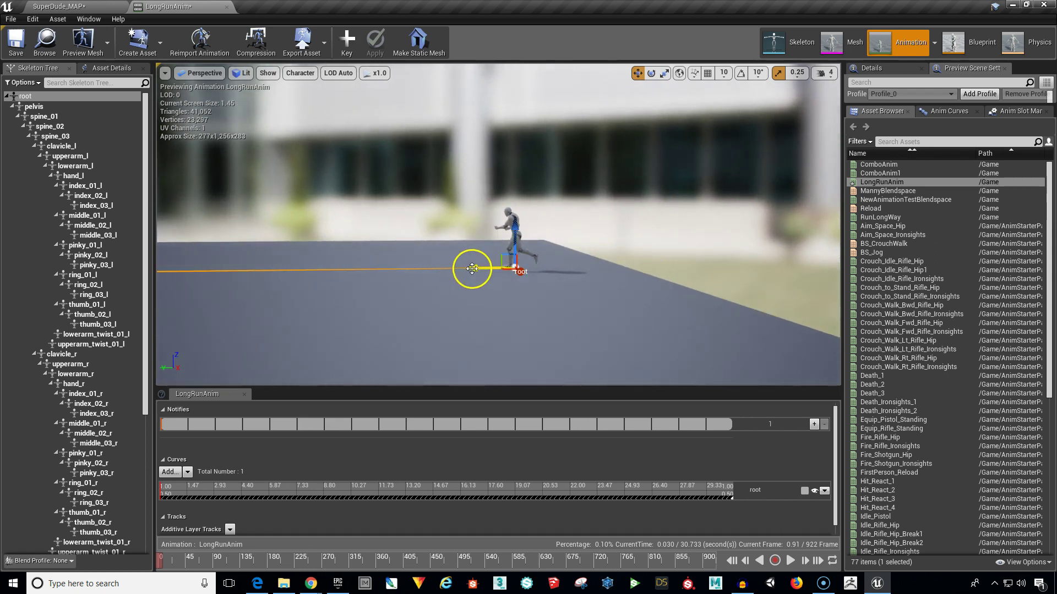
drag(471, 268, 573, 271)
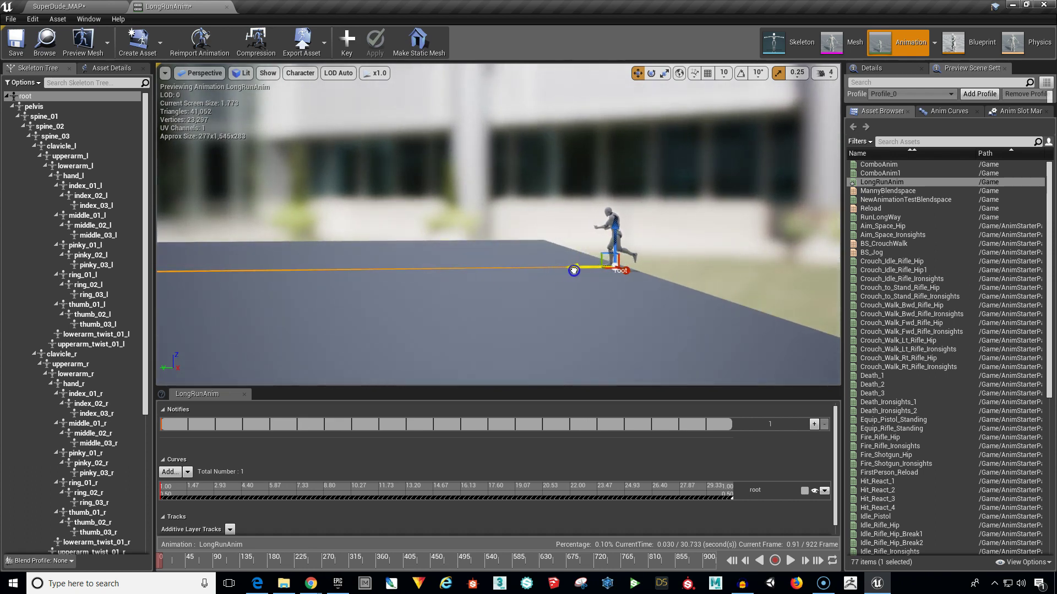
drag(588, 307, 562, 304)
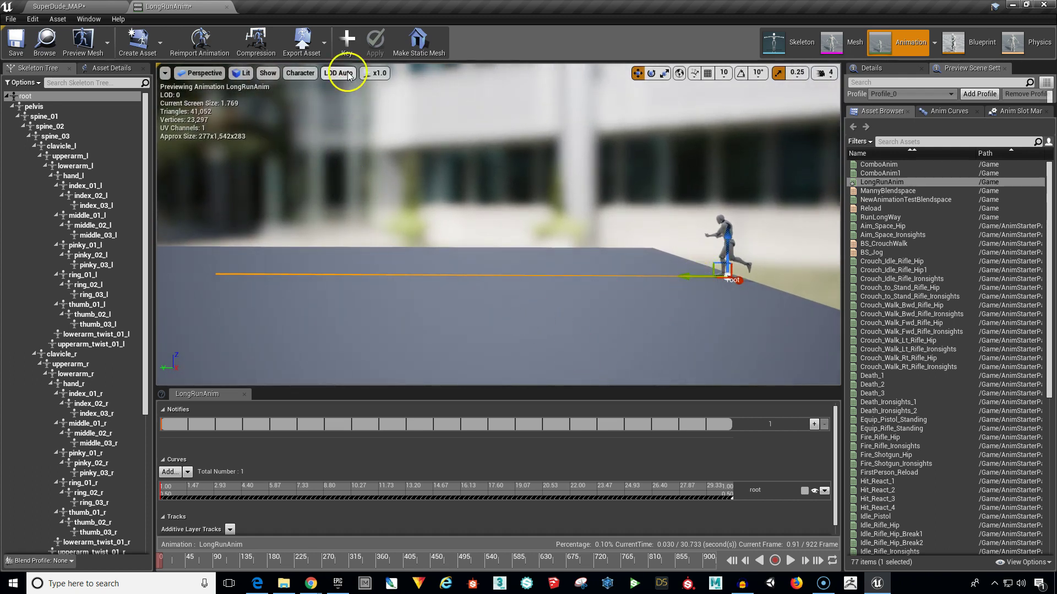
click(347, 49)
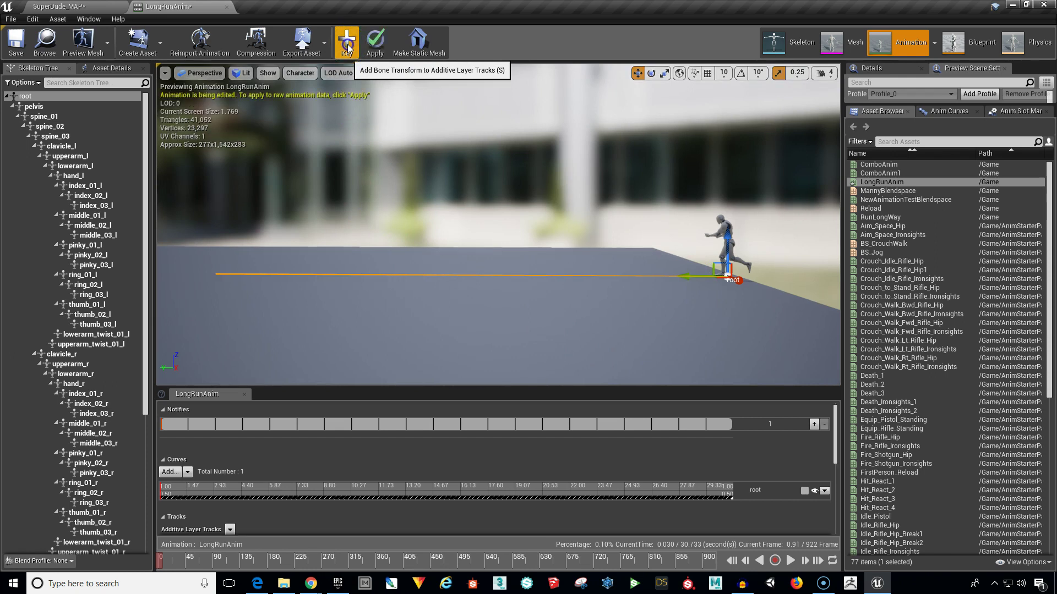
click(726, 423)
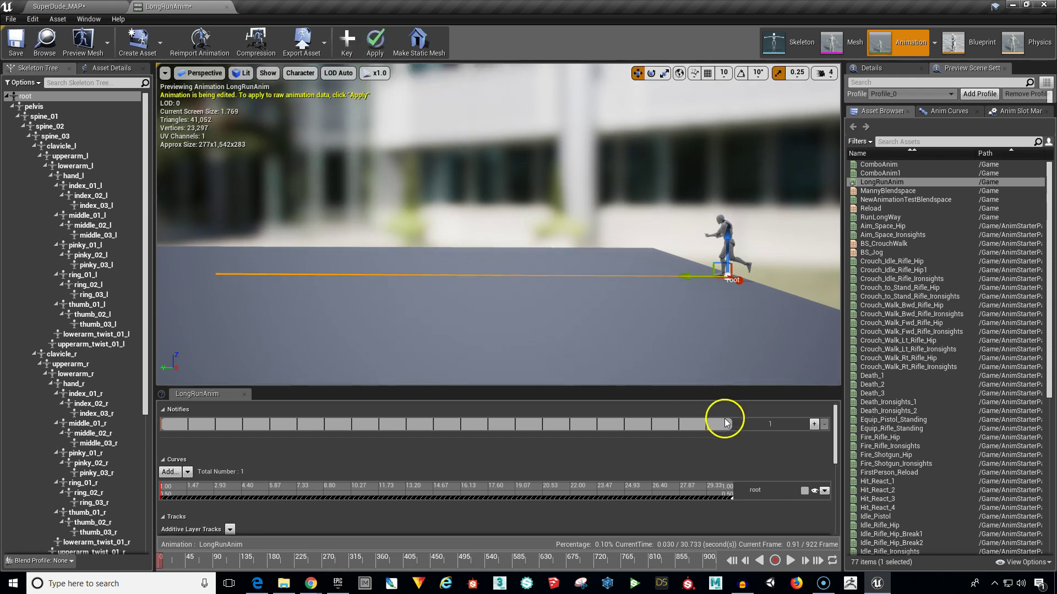
At about frame 187, translate the root bone forward along its running path to about mid-floor and key it.
drag(831, 448, 840, 473)
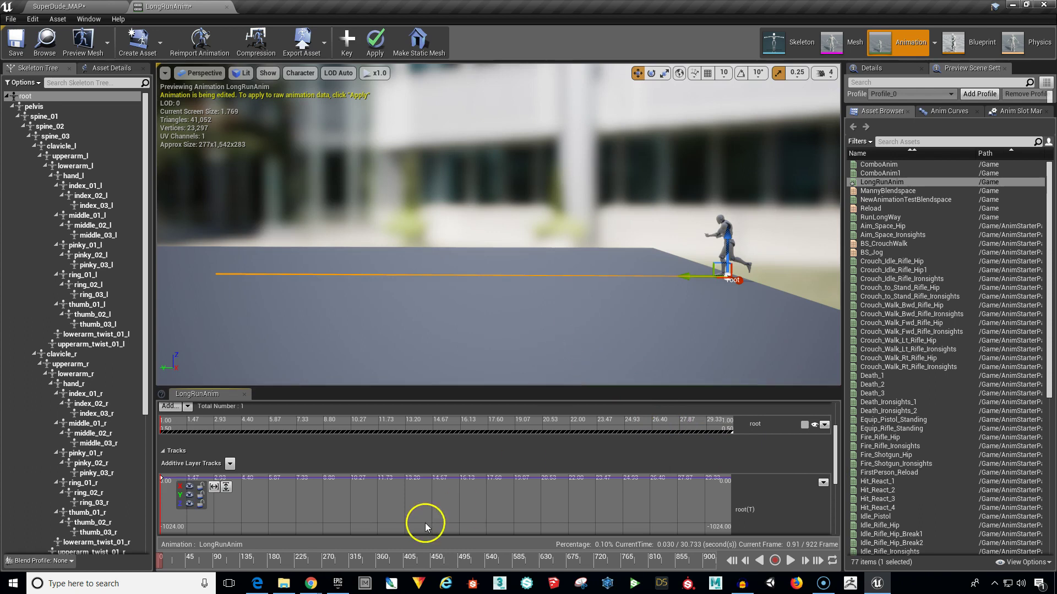
drag(162, 565, 272, 564)
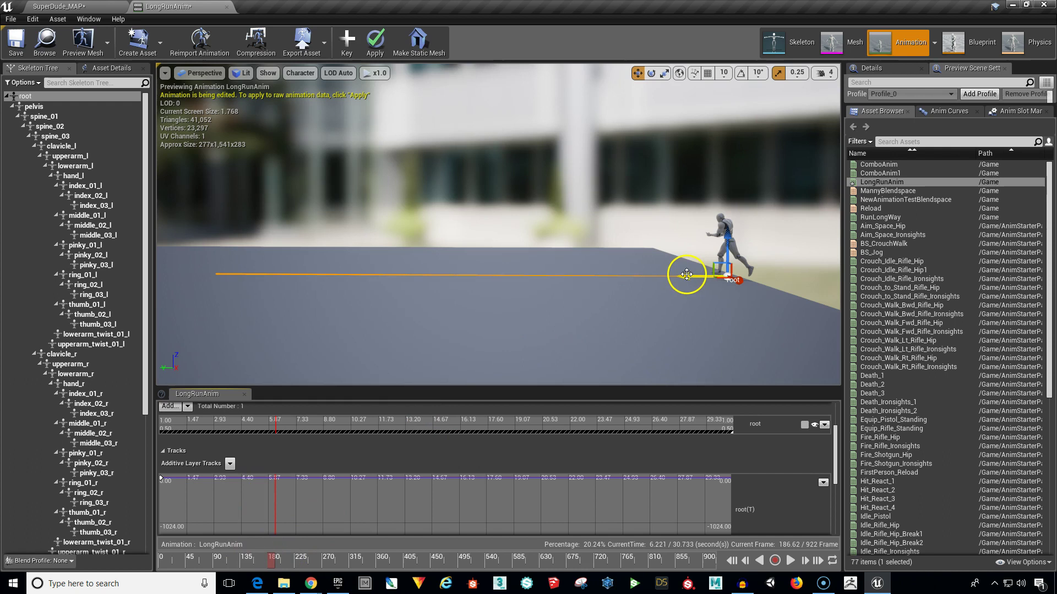
drag(686, 275, 450, 285)
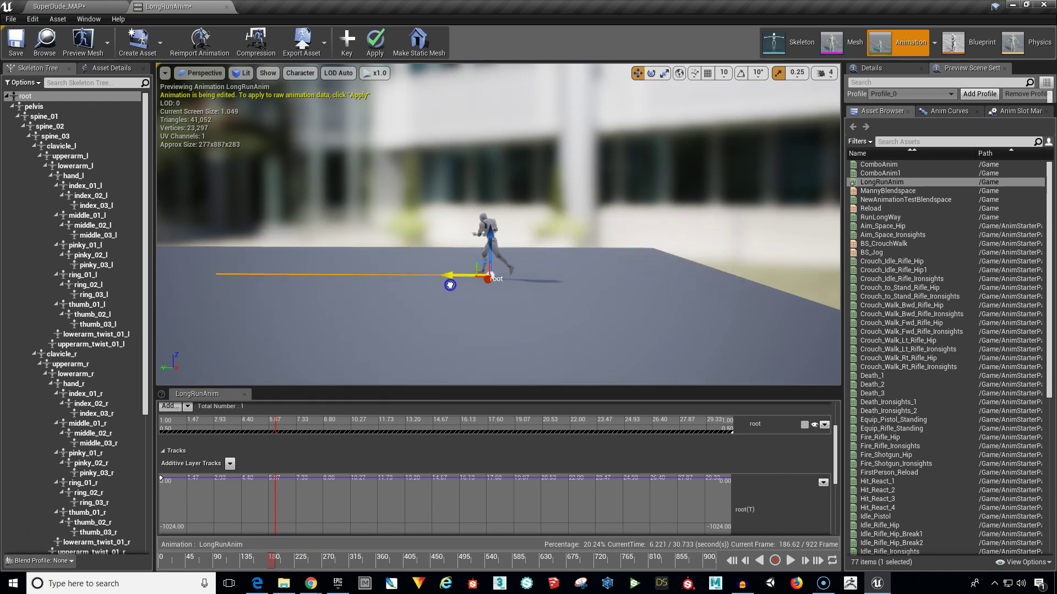
click(346, 51)
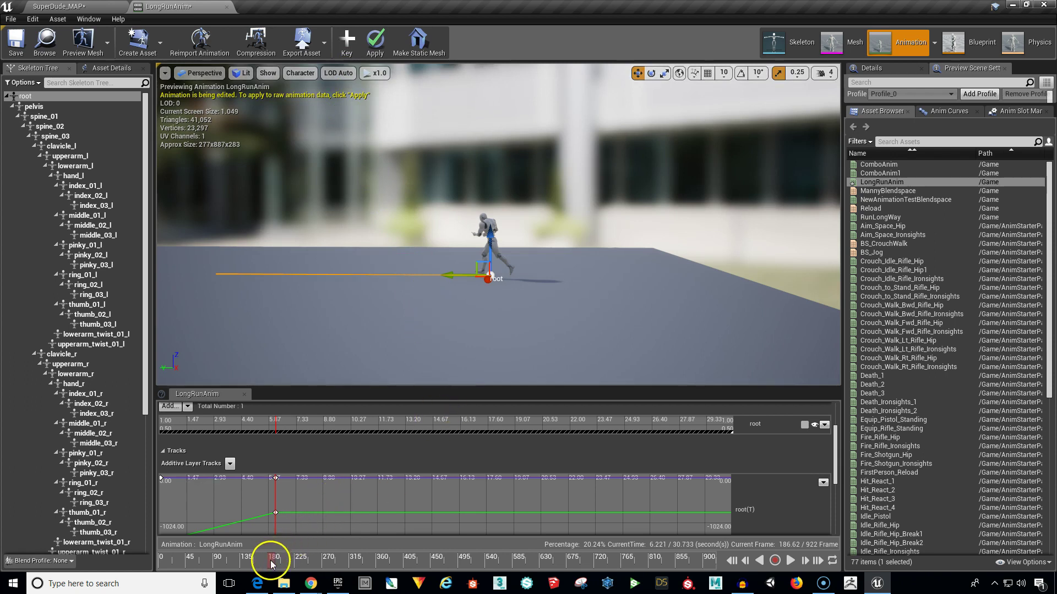
Scrub back to the start, deselect the root bone, and play the animation to check the forward movement.
drag(271, 561, 160, 574)
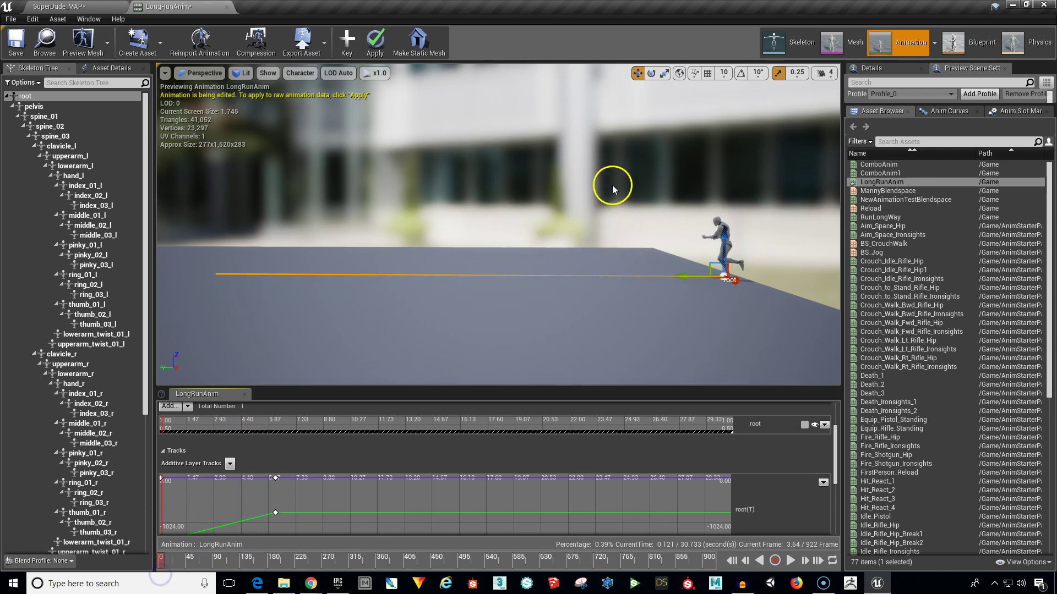
click(612, 185)
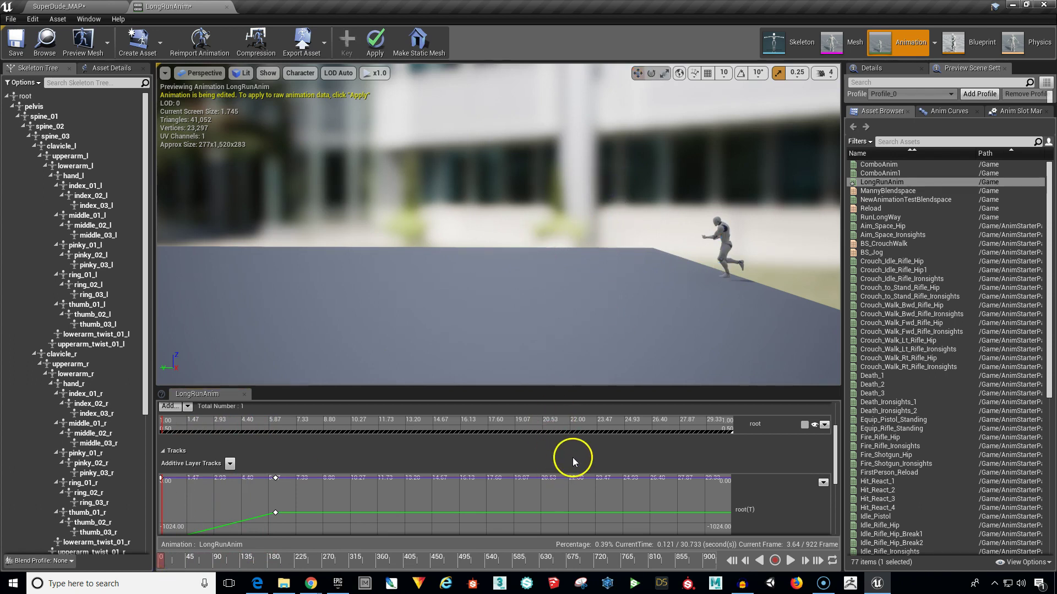
click(790, 560)
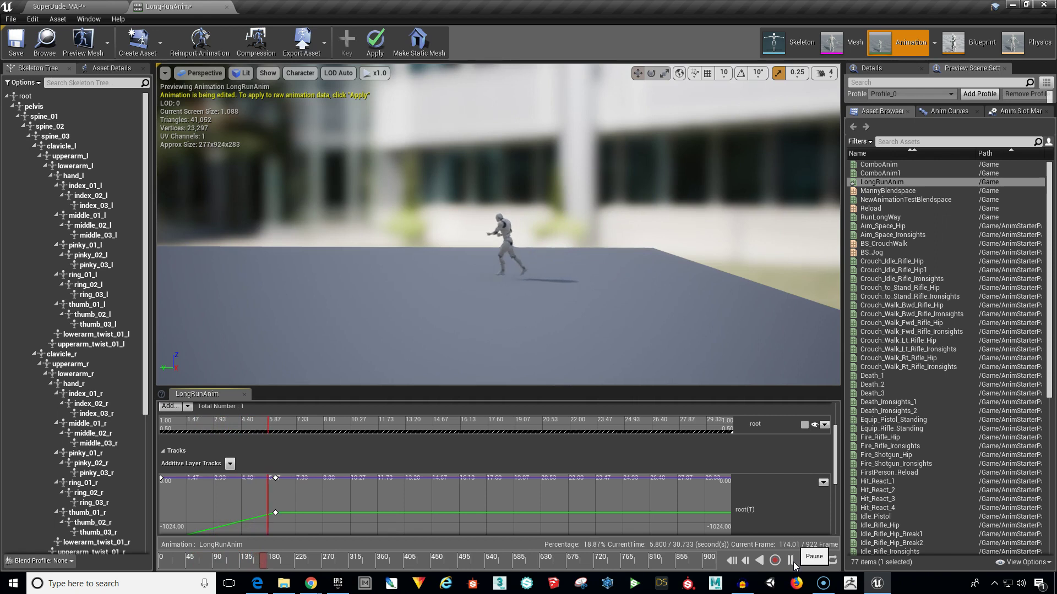
Pause playback, scrub the animation back to near its start, and view the mannequin at the floor's edge.
click(791, 559)
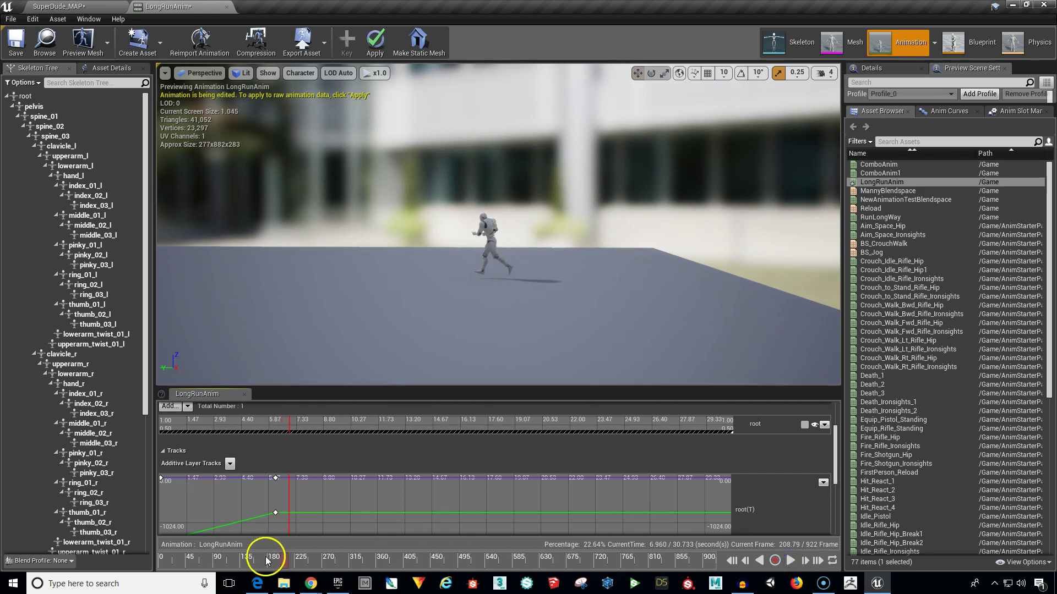
drag(281, 562, 235, 572)
drag(563, 327, 555, 181)
drag(572, 223, 579, 312)
drag(232, 560, 167, 578)
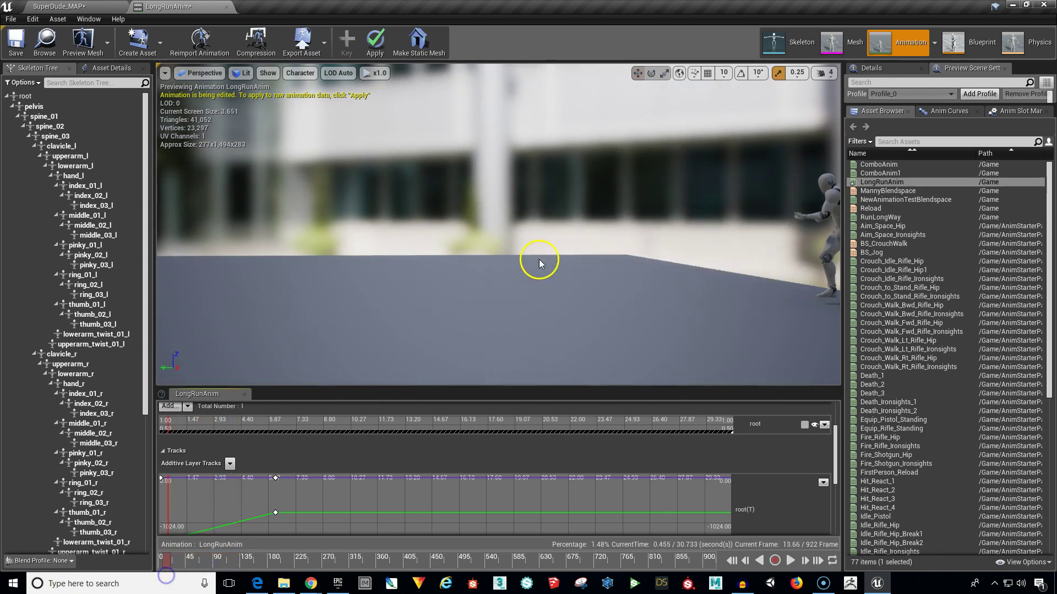
drag(539, 259, 753, 278)
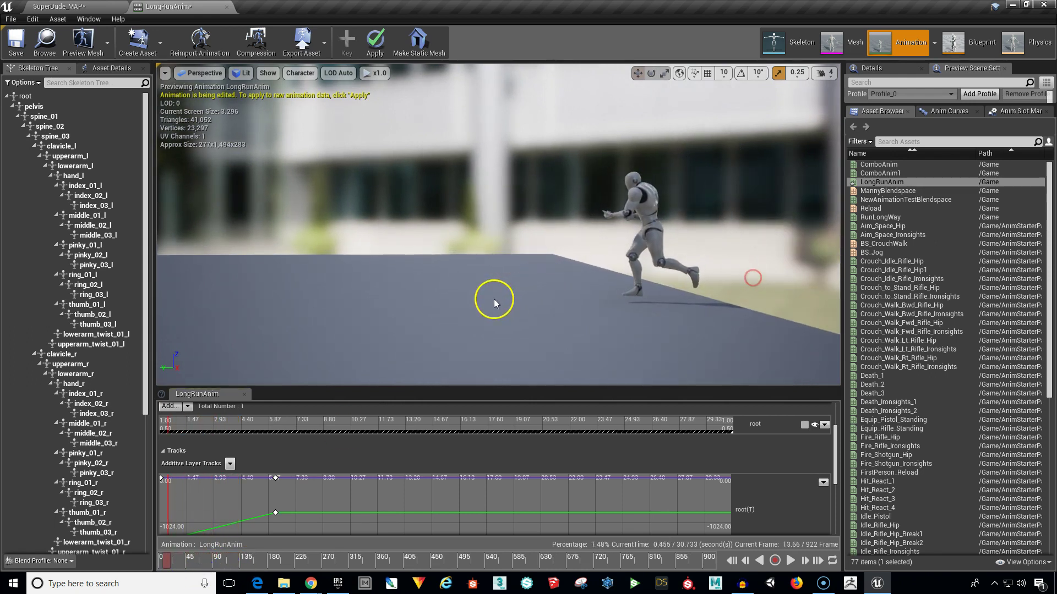
Select the root bone and raise its Y translation curve key to about -590 at 6.31 seconds to lengthen the run.
click(50, 98)
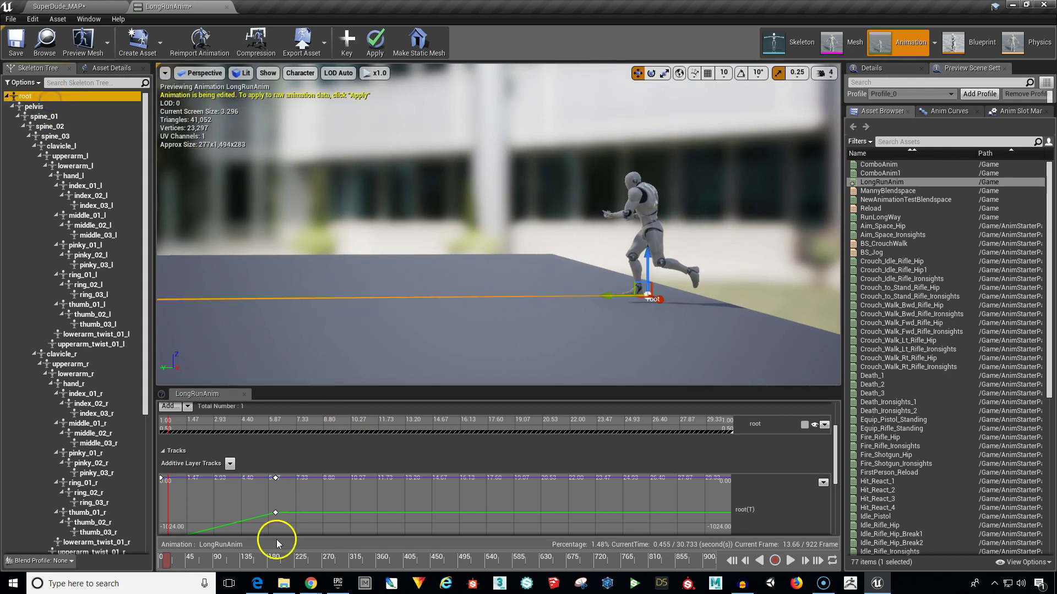
drag(165, 557, 193, 560)
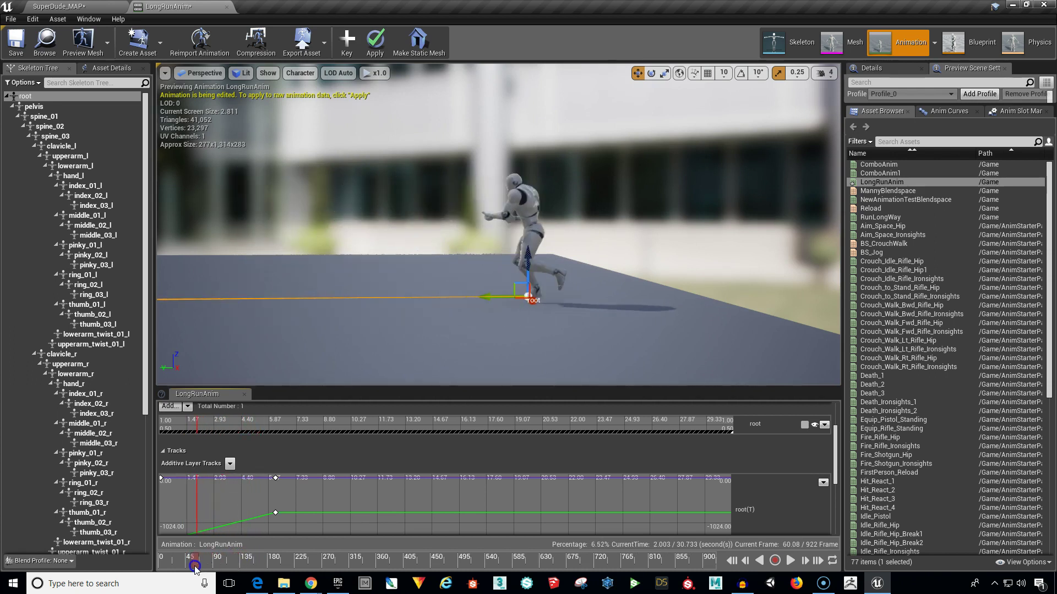
drag(457, 256, 437, 458)
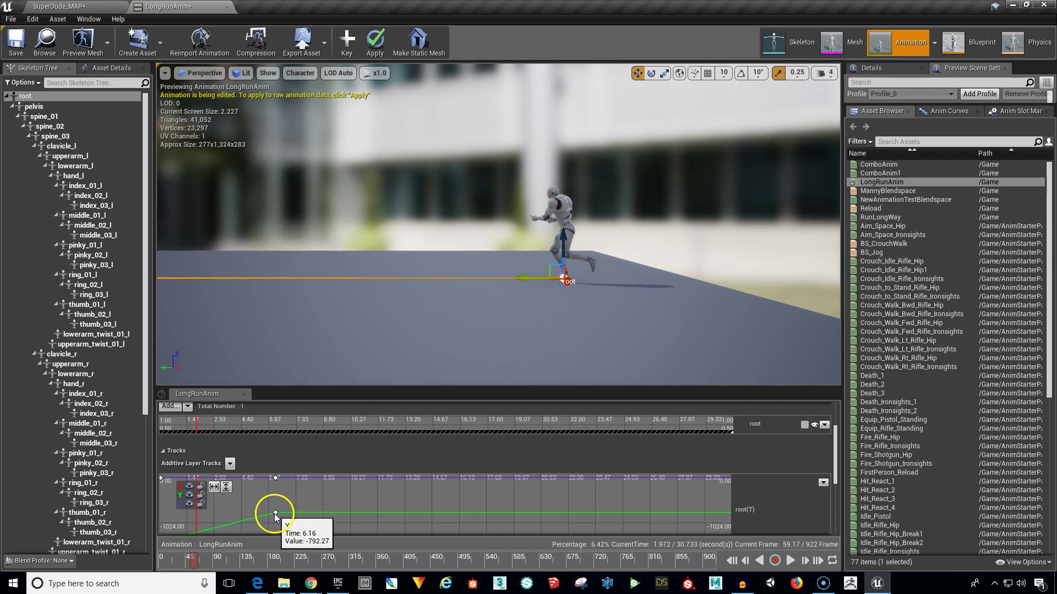
drag(275, 513, 278, 507)
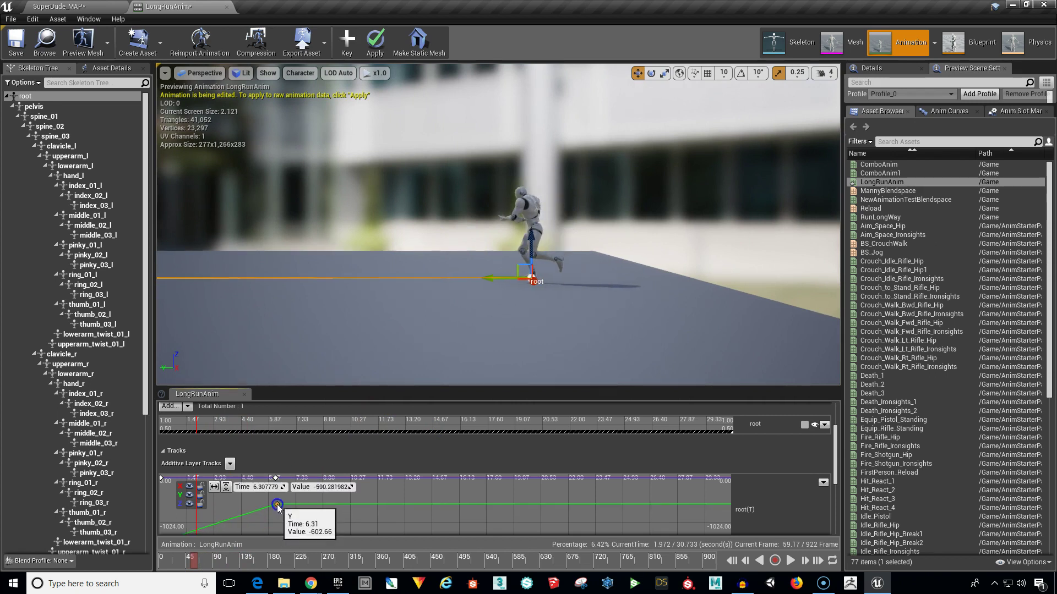
Return to the animation's first frame and play it past the second key to check the running speed.
click(198, 559)
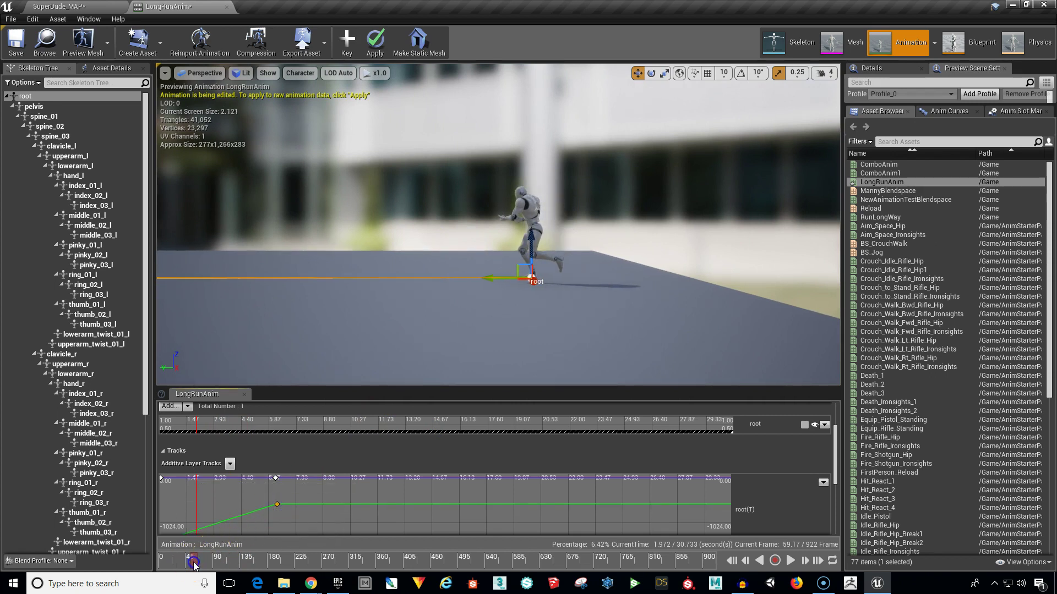
drag(193, 565, 153, 566)
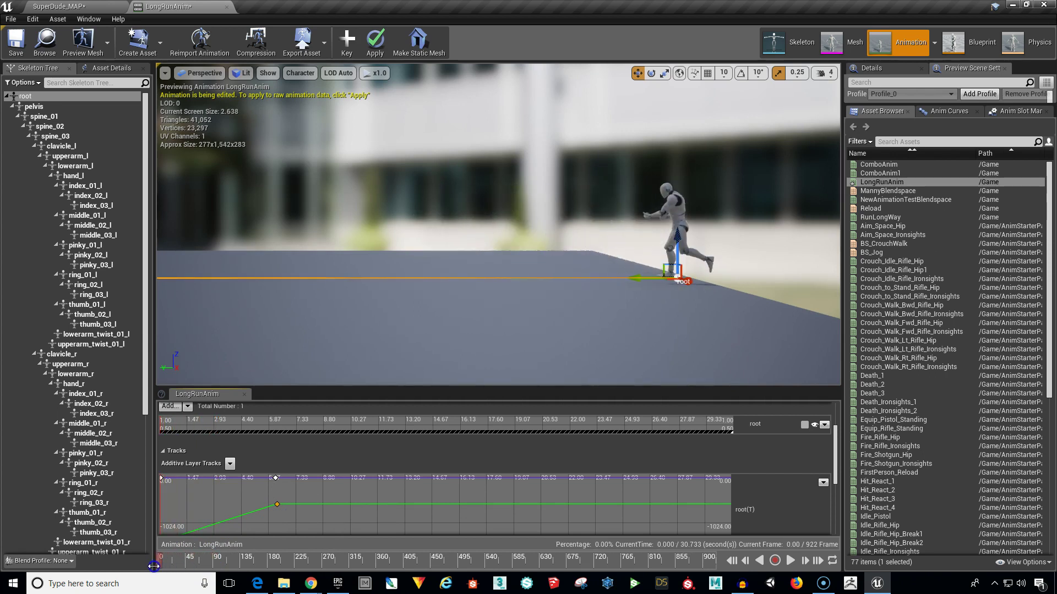
click(791, 561)
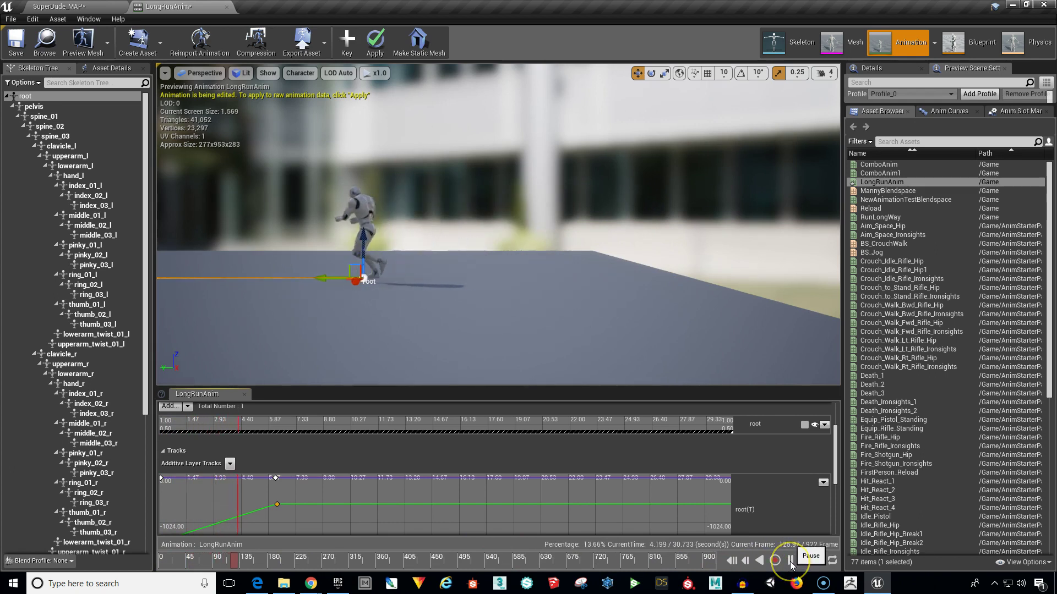
right_drag(638, 331, 572, 348)
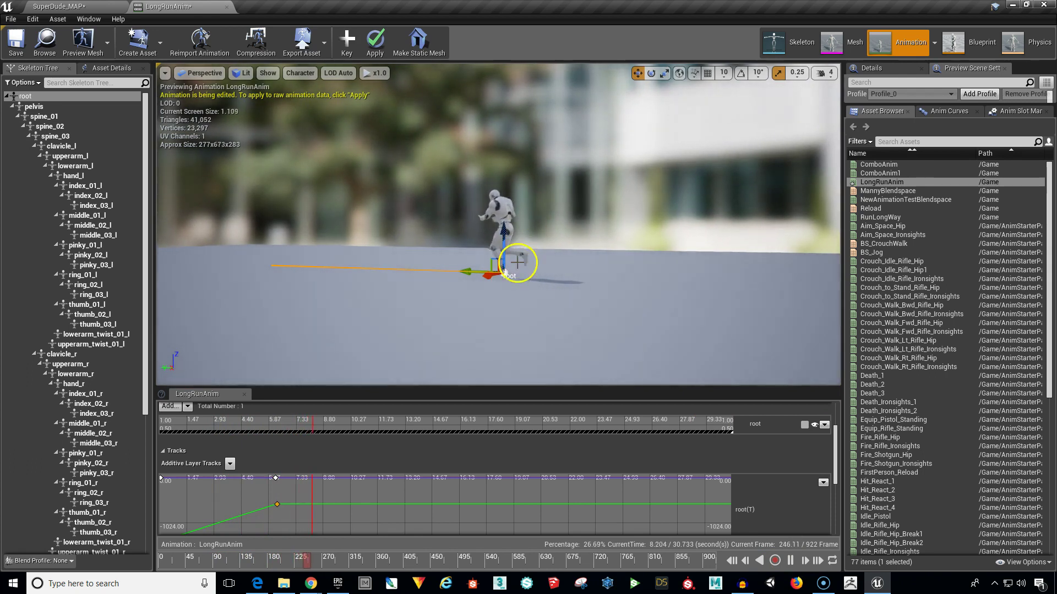
click(790, 560)
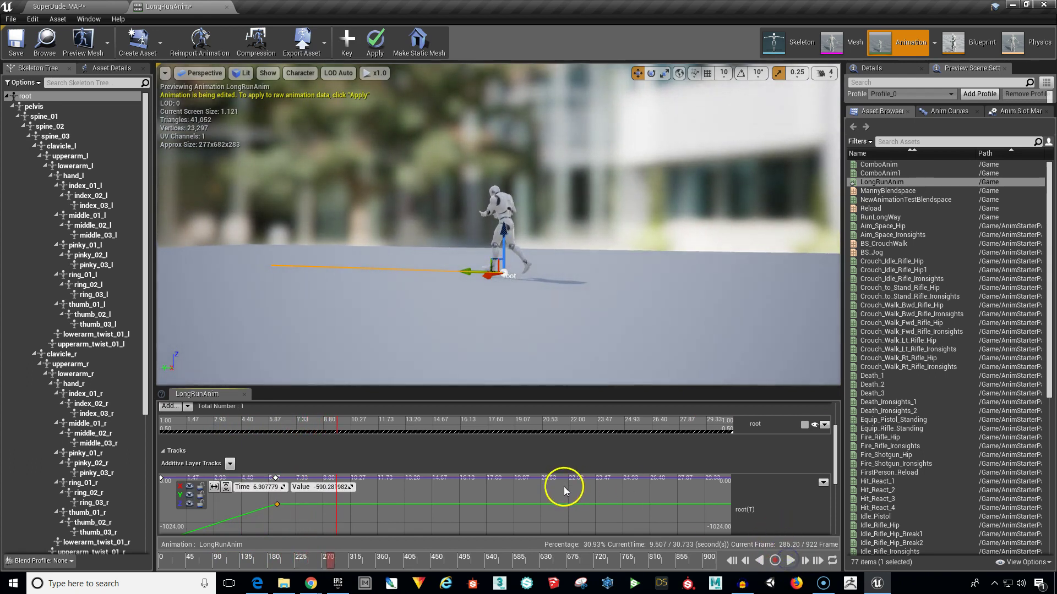
At about frame 361, translate the root bone farther forward along its running path and key it.
mouse_move(564, 486)
right_down()
mouse_move(576, 485)
mouse_move(574, 502)
right_up()
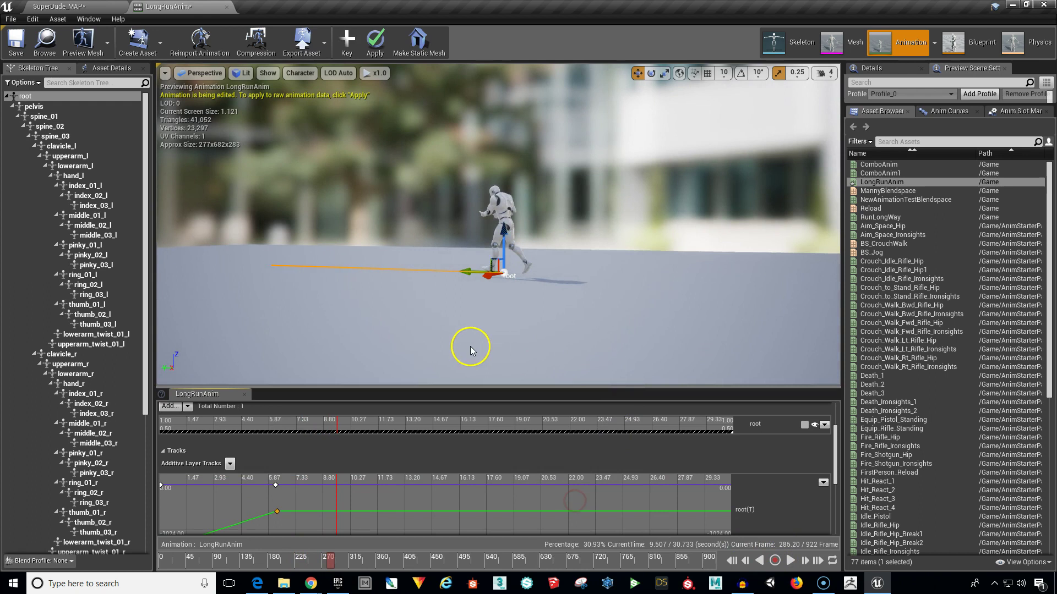
right_drag(472, 349, 505, 348)
drag(535, 328, 473, 320)
middle_drag(473, 320, 43, 312)
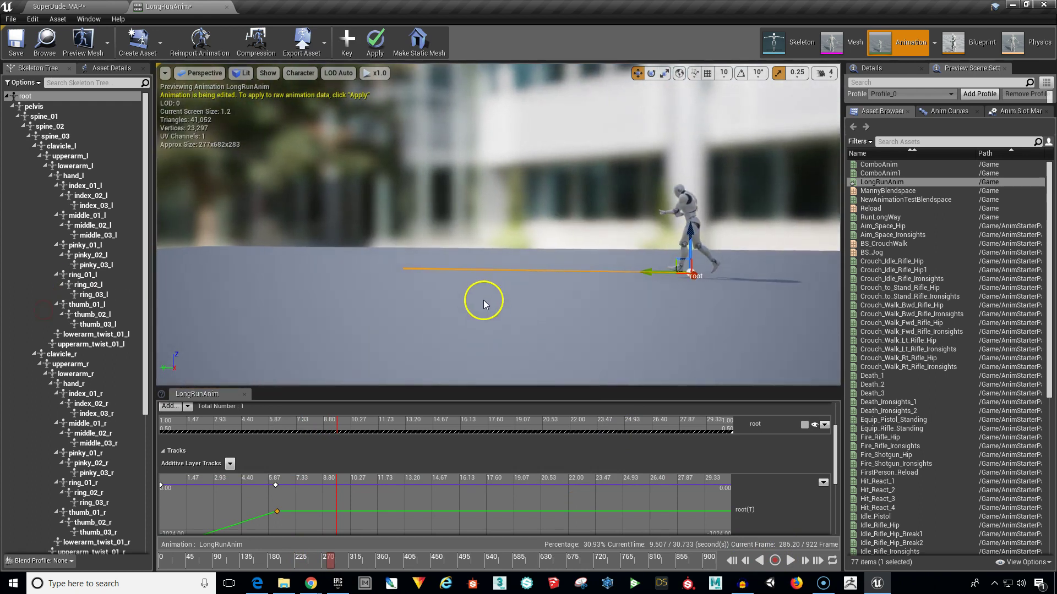
drag(330, 560, 378, 562)
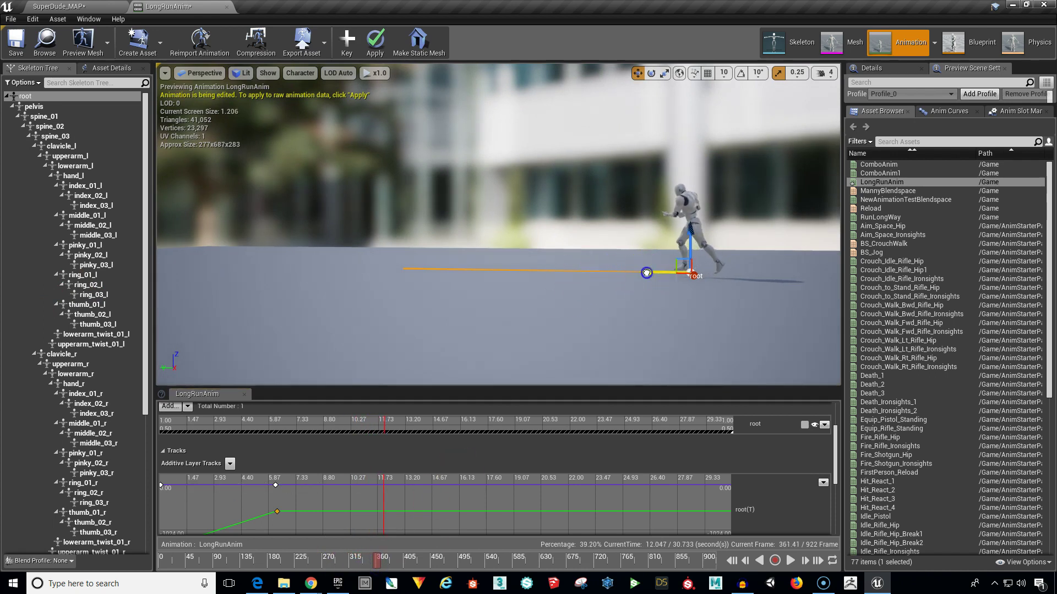
drag(646, 273, 408, 267)
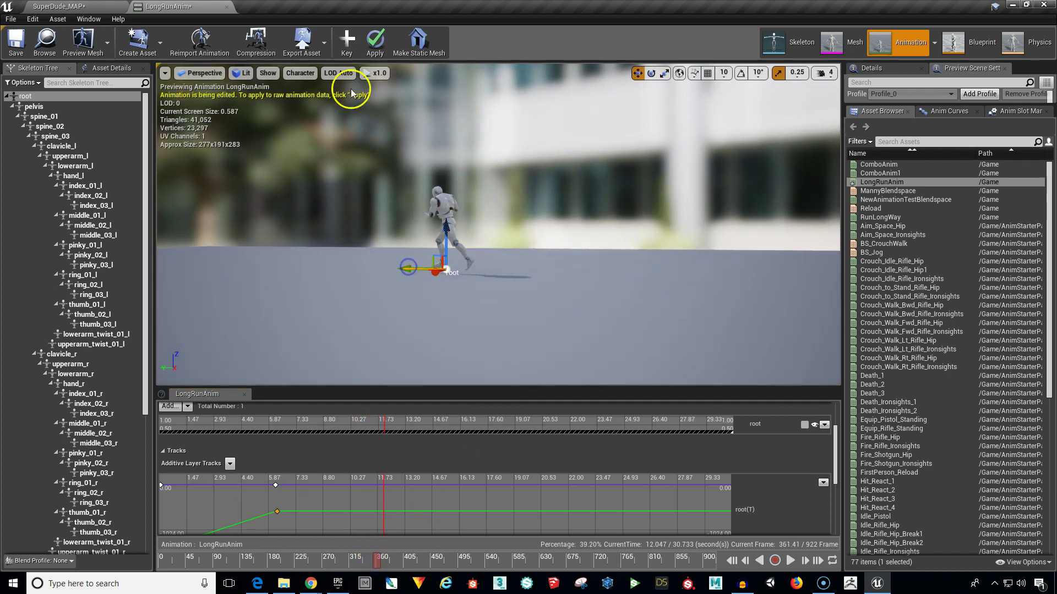
click(347, 41)
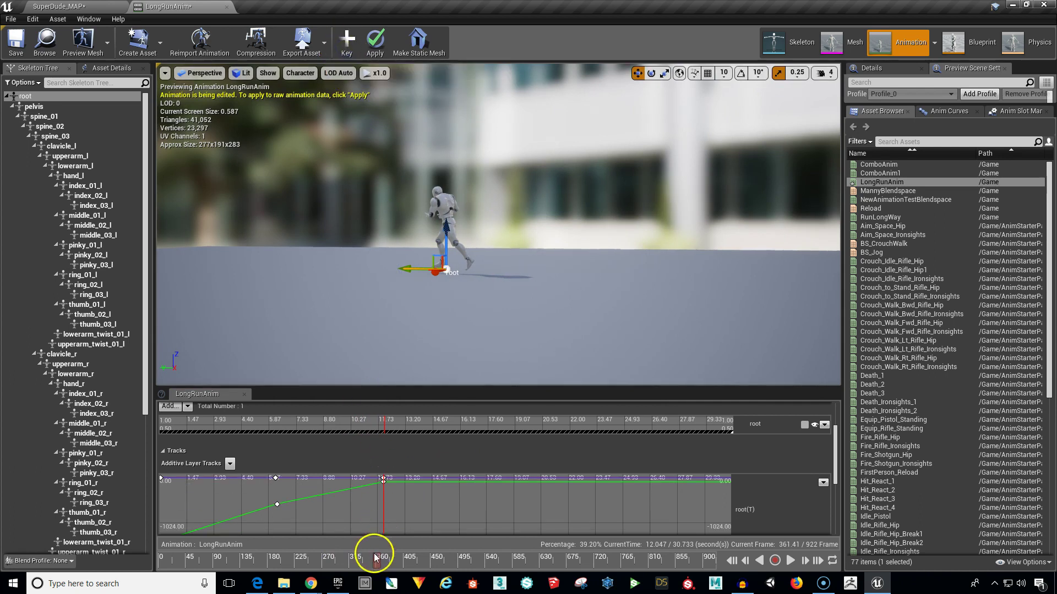
Scrub back to about frame 185 and play the section leading to the newest key to check its speed.
mouse_move(292, 510)
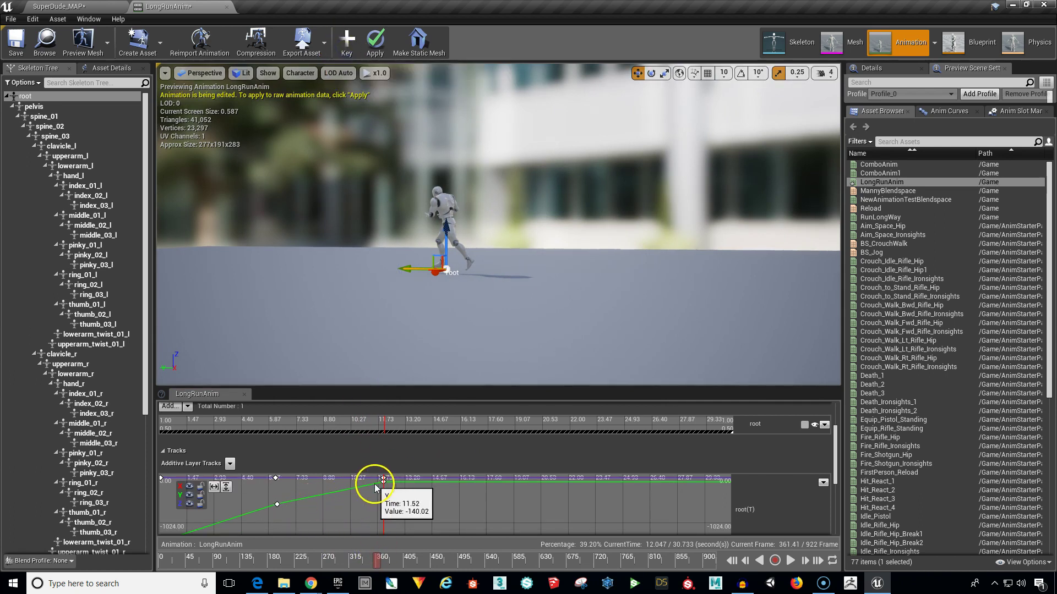
drag(372, 564, 270, 567)
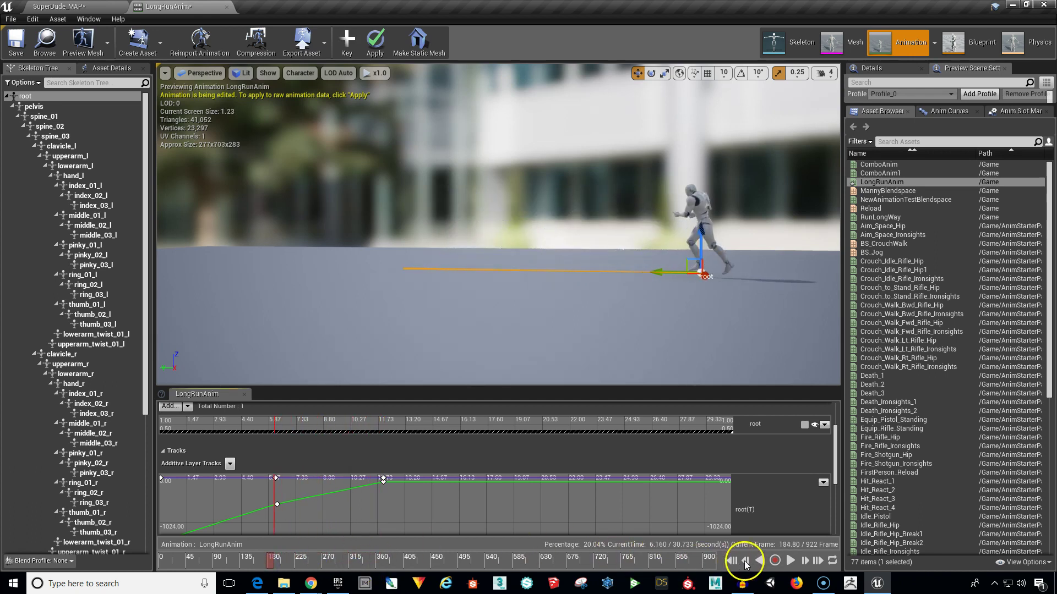
click(790, 562)
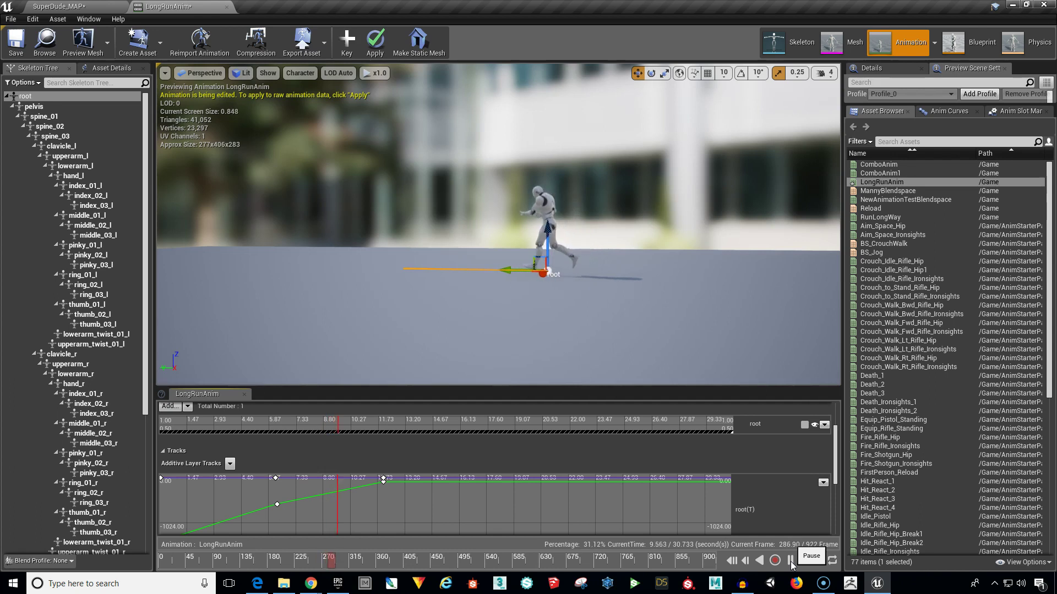
click(791, 561)
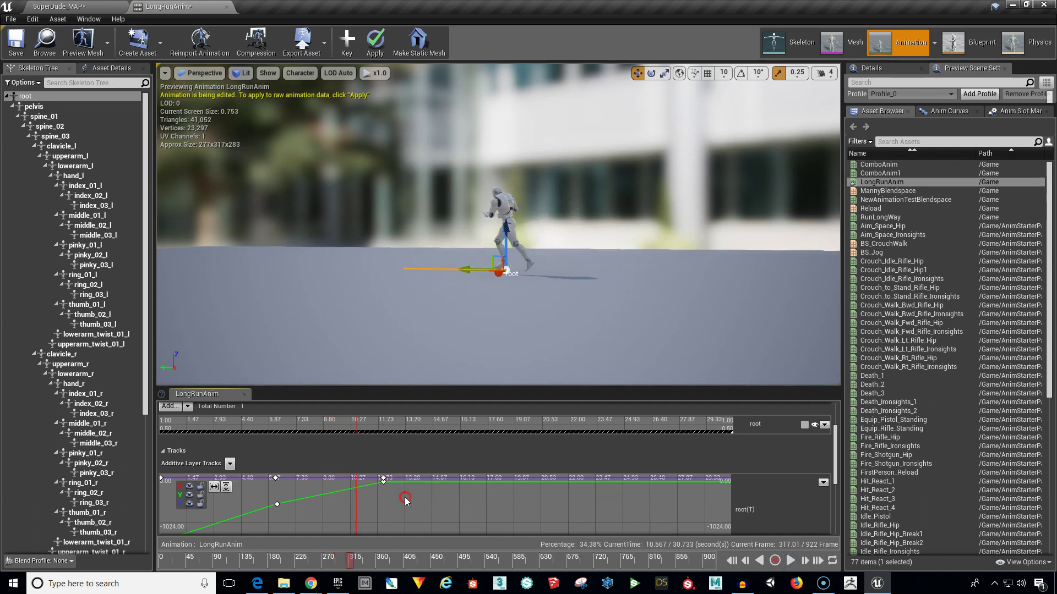
Move the root bone's last Y translation curve key earlier, to about 10.9 seconds, to speed up that section.
right_drag(404, 497, 408, 520)
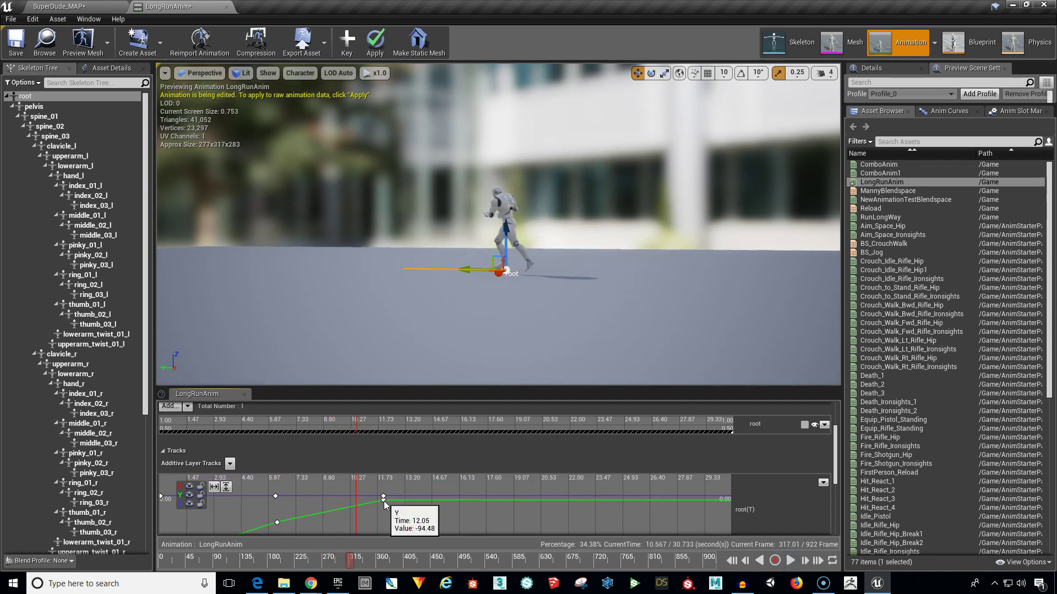
drag(384, 501, 363, 501)
click(355, 559)
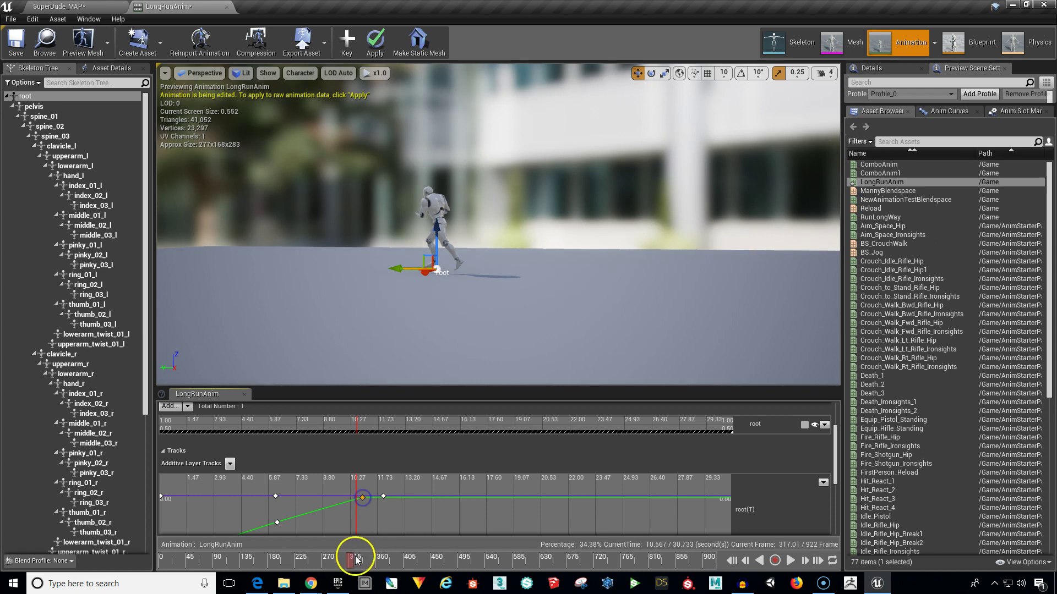
Replay the section leading to the retimed Y key to check the running speed.
drag(349, 560, 283, 560)
click(788, 562)
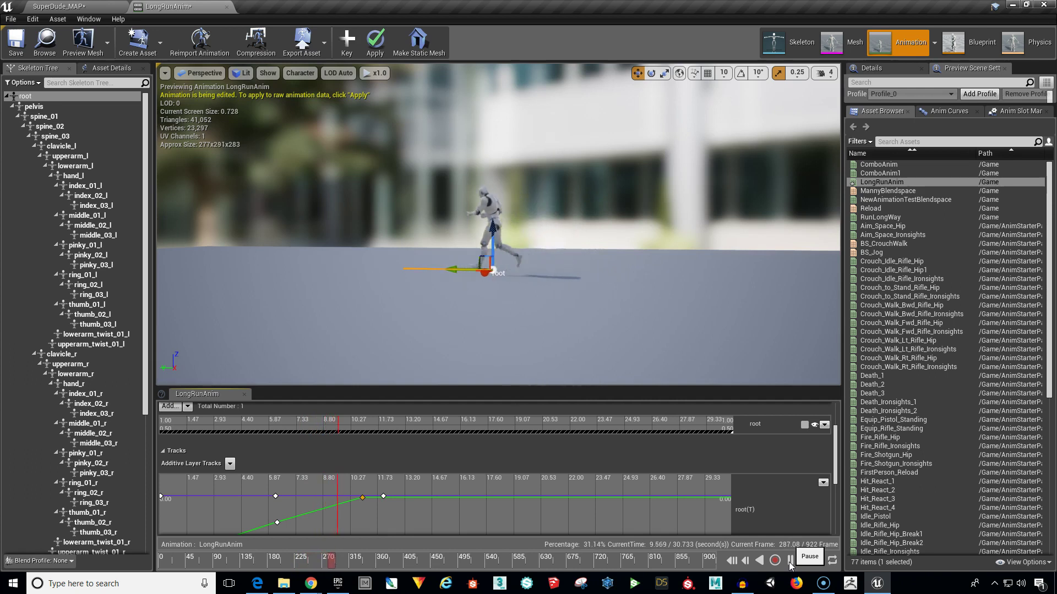
click(787, 562)
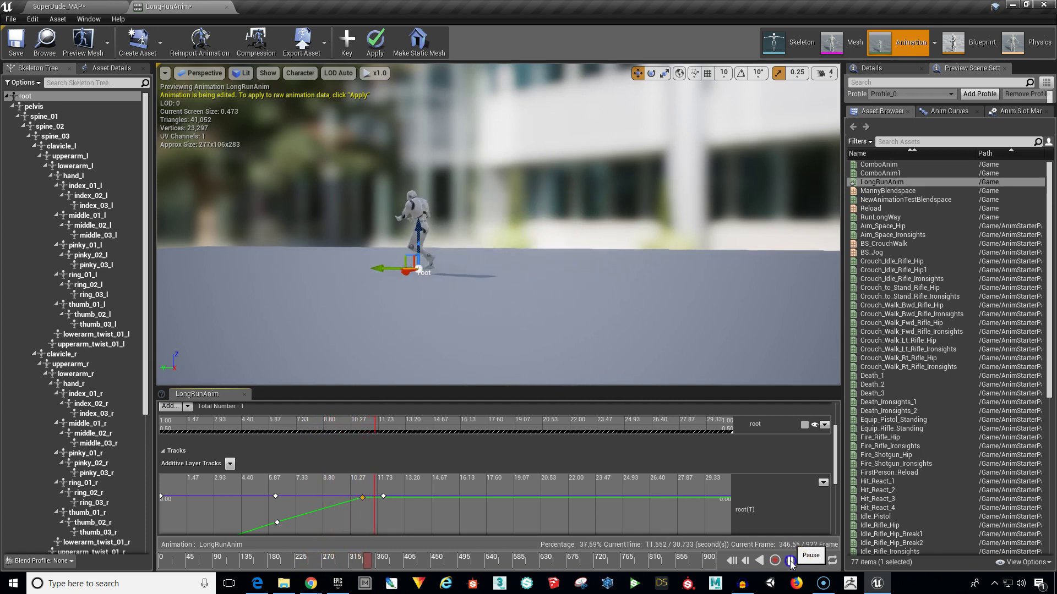
At about frame 482, translate the root bone forward along its Y axis across the floor and key it.
drag(368, 565, 355, 565)
right_drag(400, 300, 536, 300)
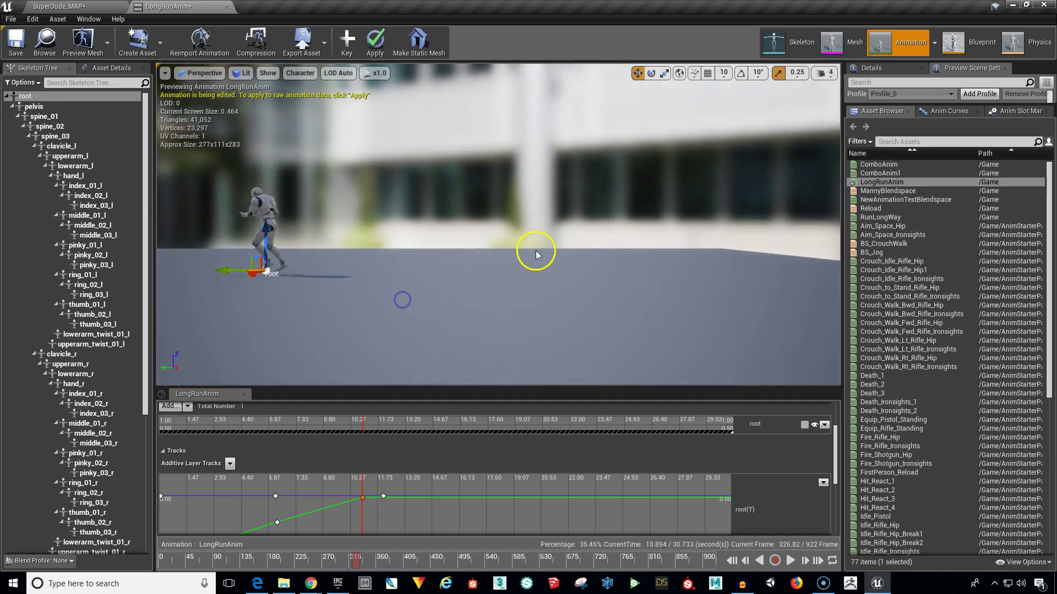
middle_drag(538, 250, 237, 247)
mouse_move(703, 240)
mouse_down()
mouse_move(493, 236)
mouse_move(705, 246)
mouse_up()
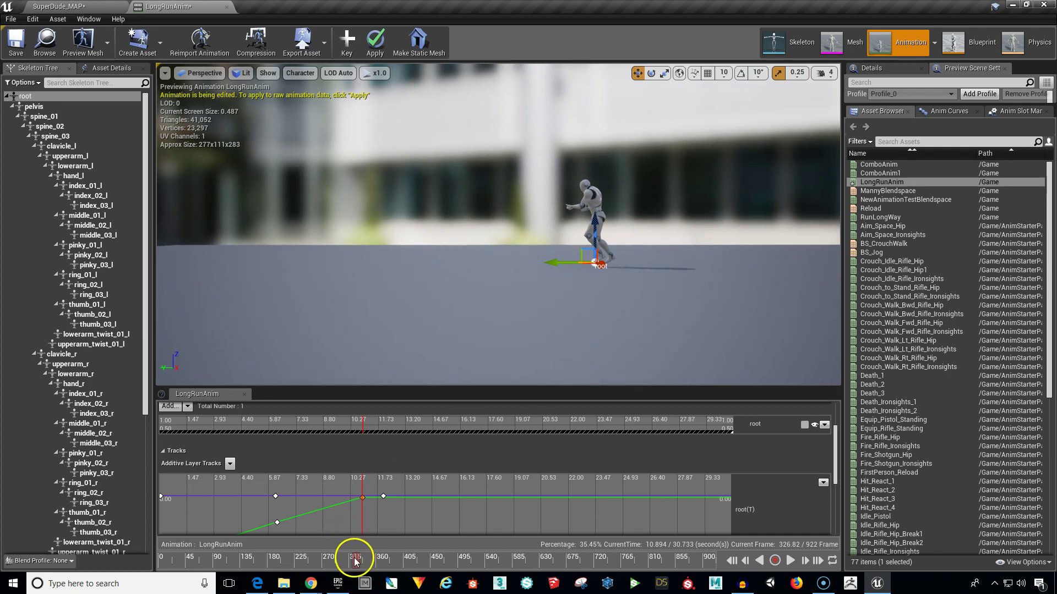
drag(355, 560, 450, 572)
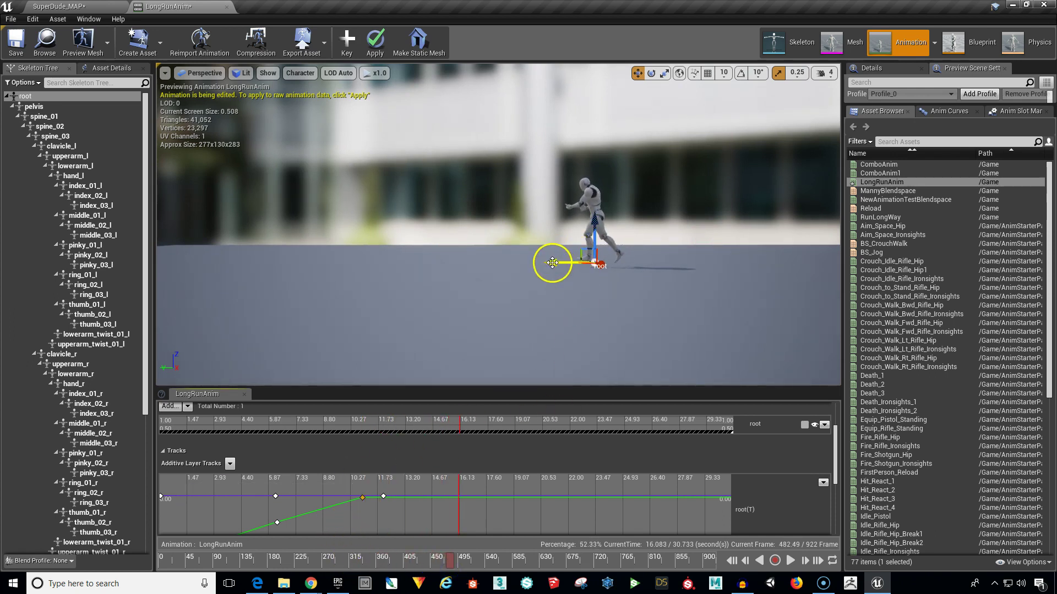
drag(552, 262, 240, 270)
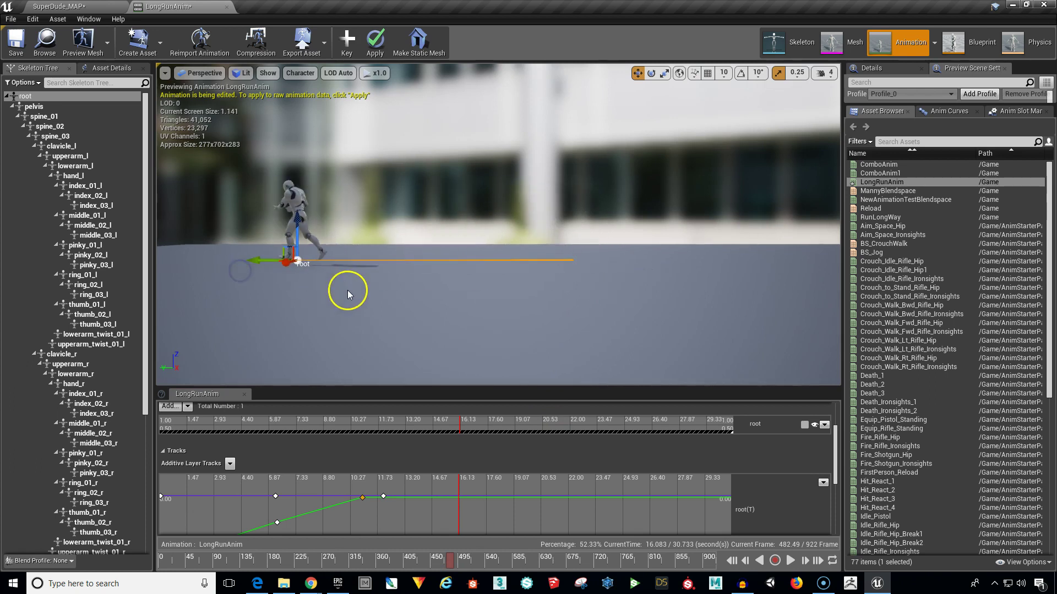
right_drag(335, 262, 165, 71)
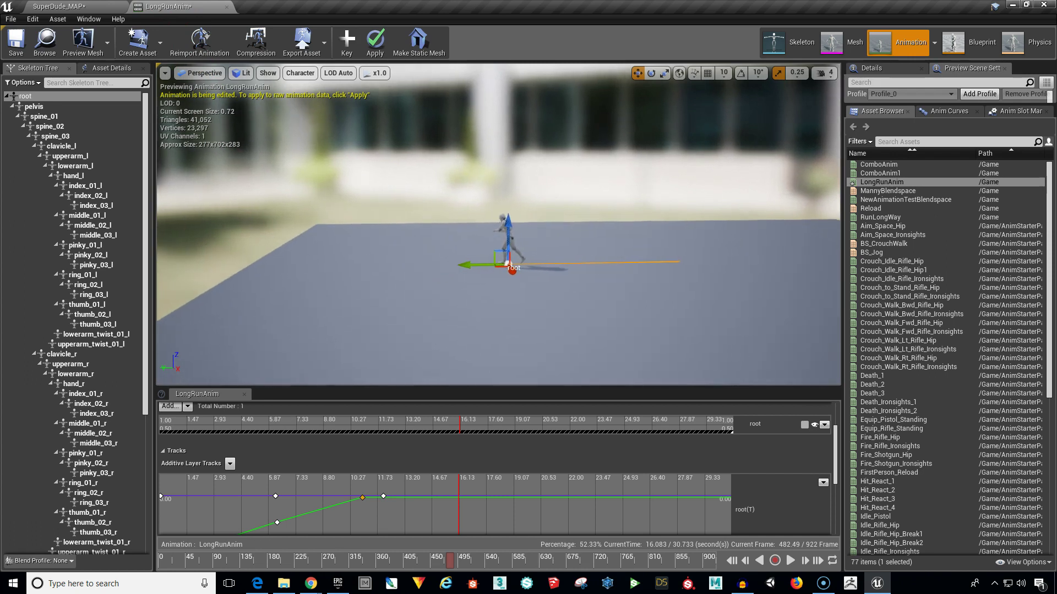
right_drag(325, 208, 364, 250)
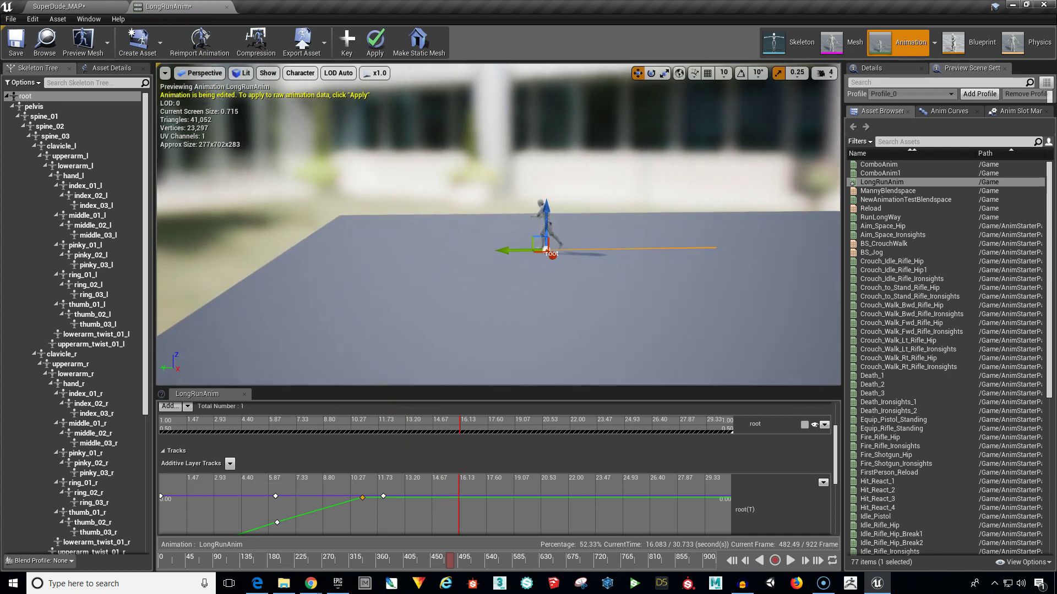
click(346, 40)
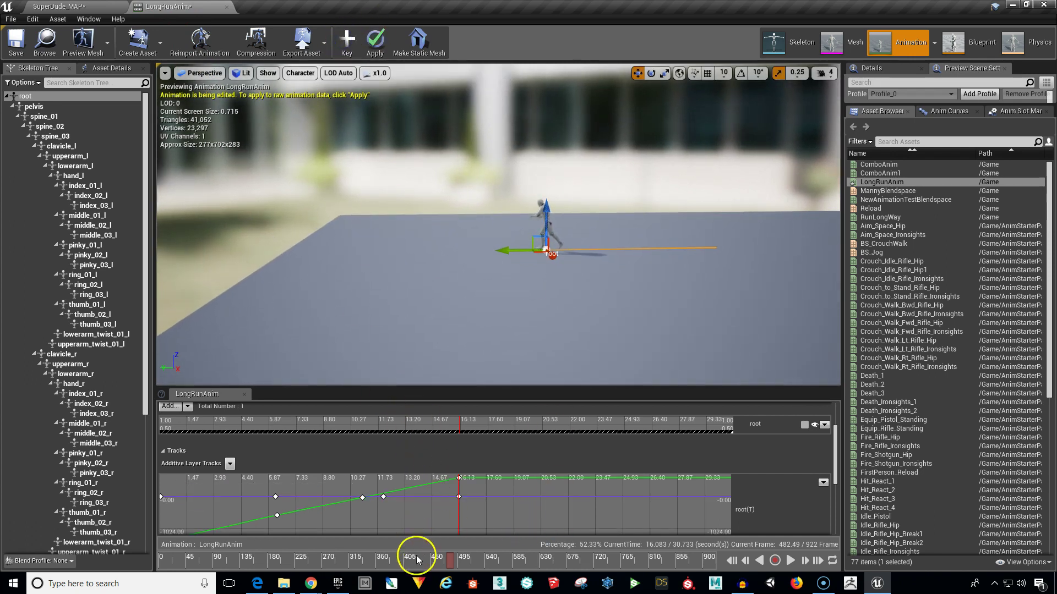
At about frame 697, translate the root bone forward along its Y axis to near the floor's far edge and key it.
drag(449, 563, 453, 587)
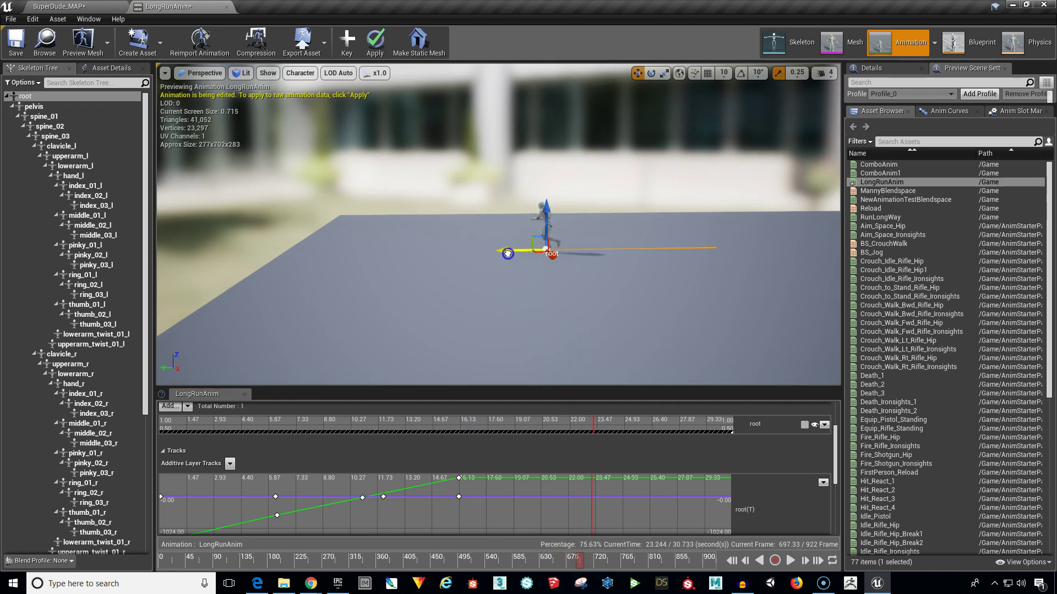
drag(507, 253, 318, 252)
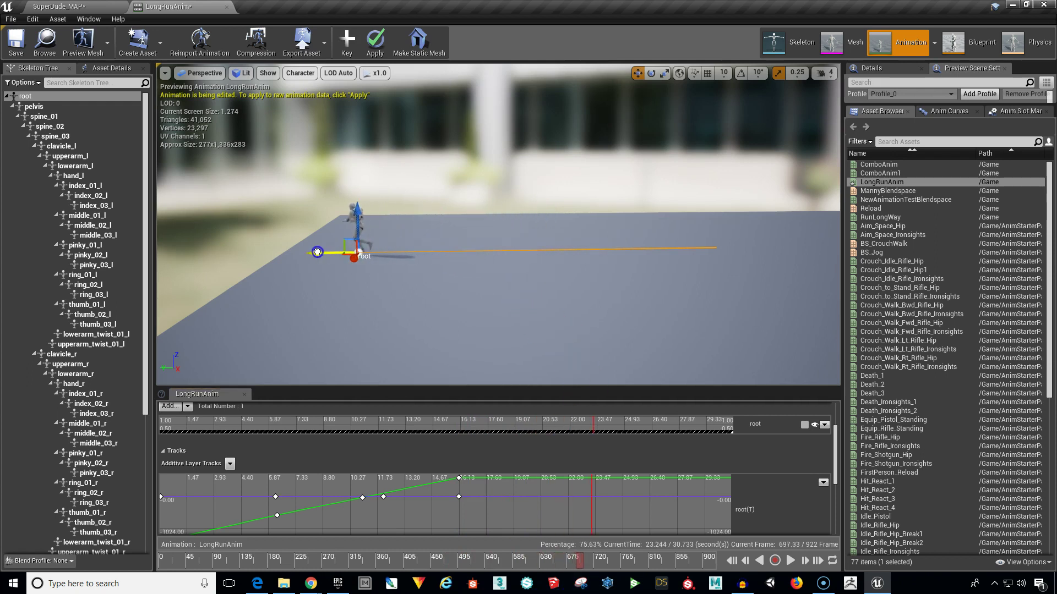
click(349, 43)
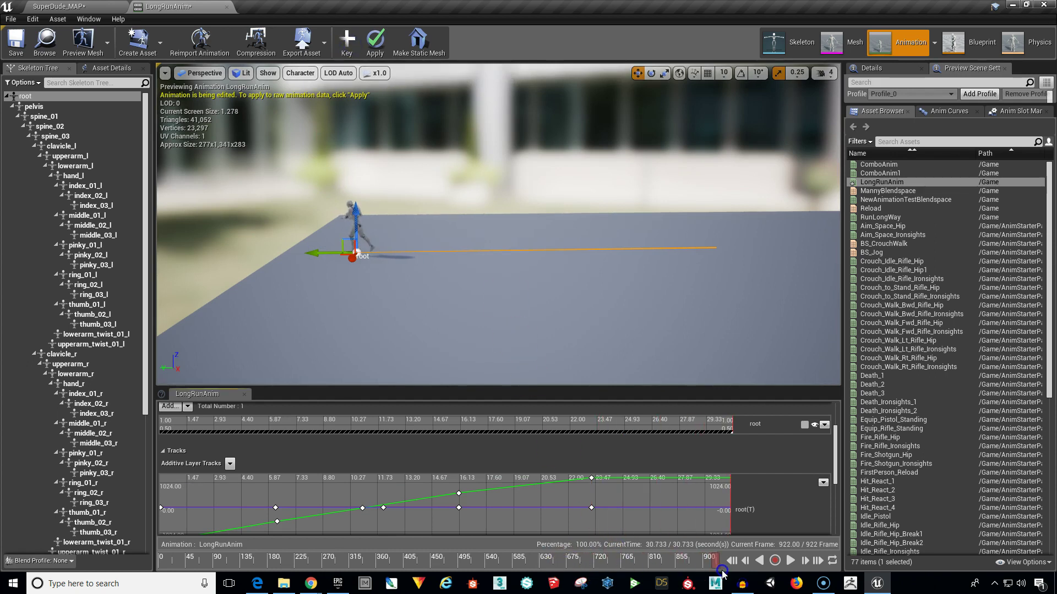
At the last frame (922), translate the root bone forward along its Y axis beyond the floor's edge and key it.
right_drag(494, 284, 62, 280)
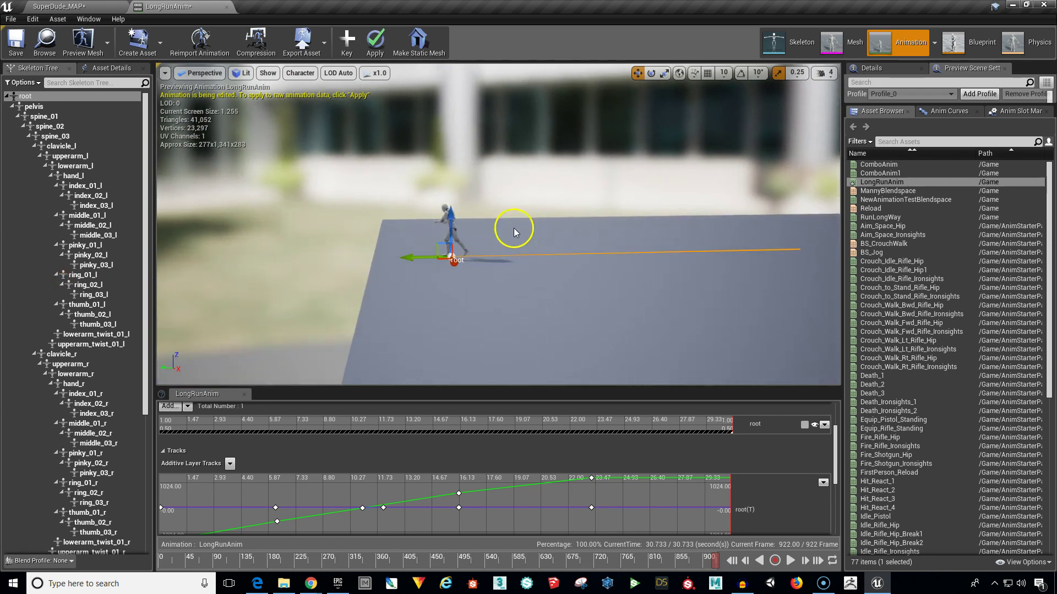
drag(404, 257, 149, 269)
click(351, 52)
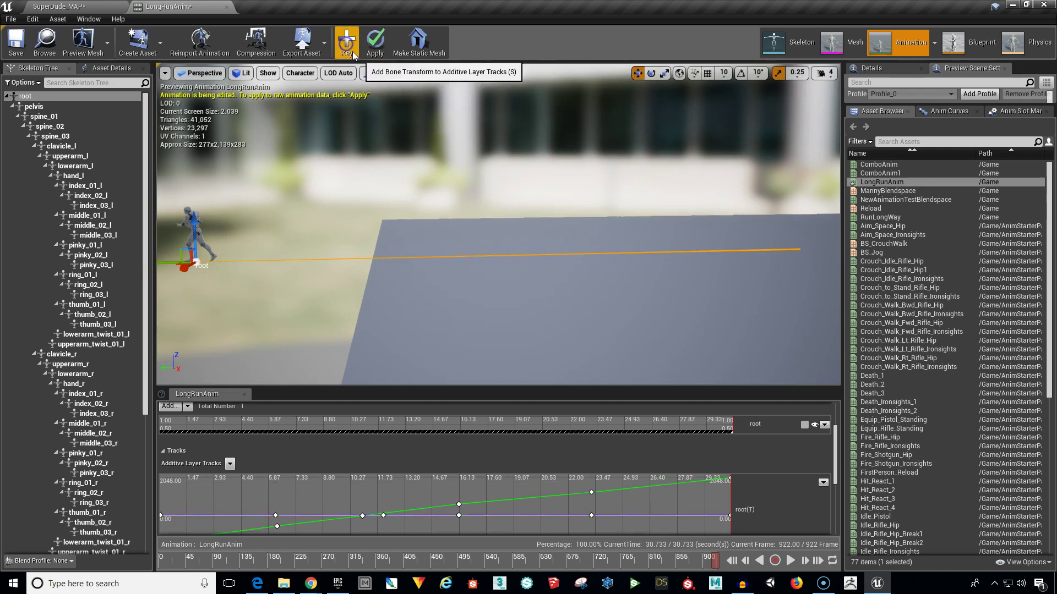
Play LongRunAnim from the first frame to review the character's run across the whole floor.
drag(714, 560, 154, 576)
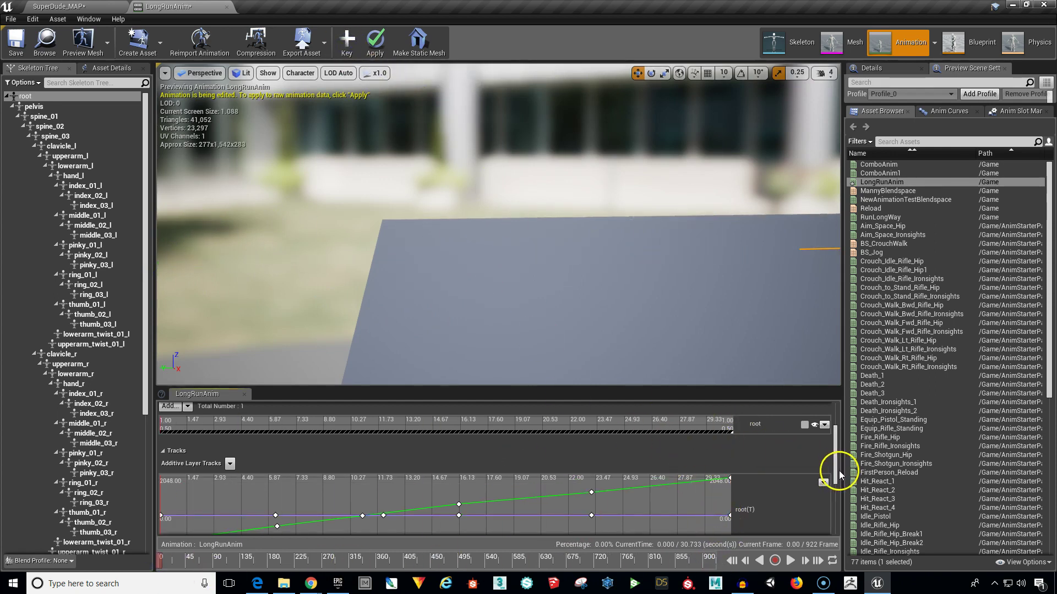
right_drag(732, 346, 802, 323)
click(743, 124)
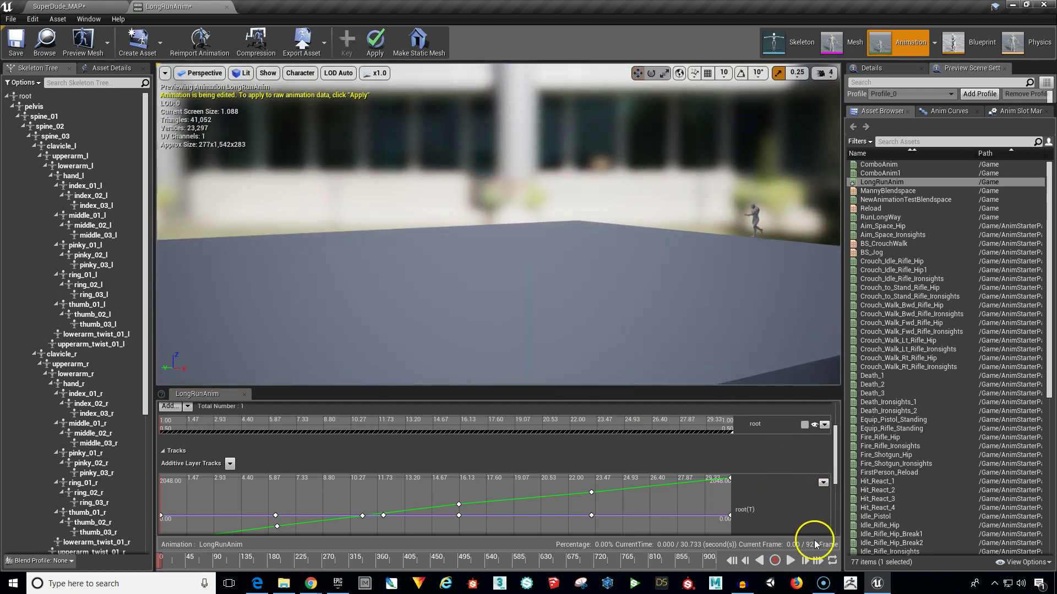
click(791, 559)
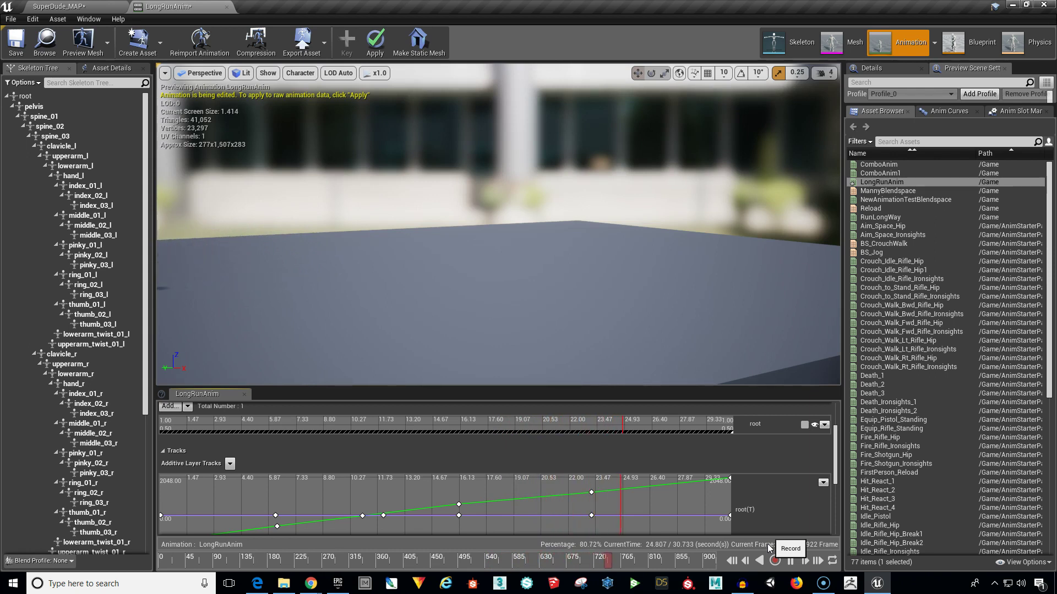
drag(670, 279, 591, 294)
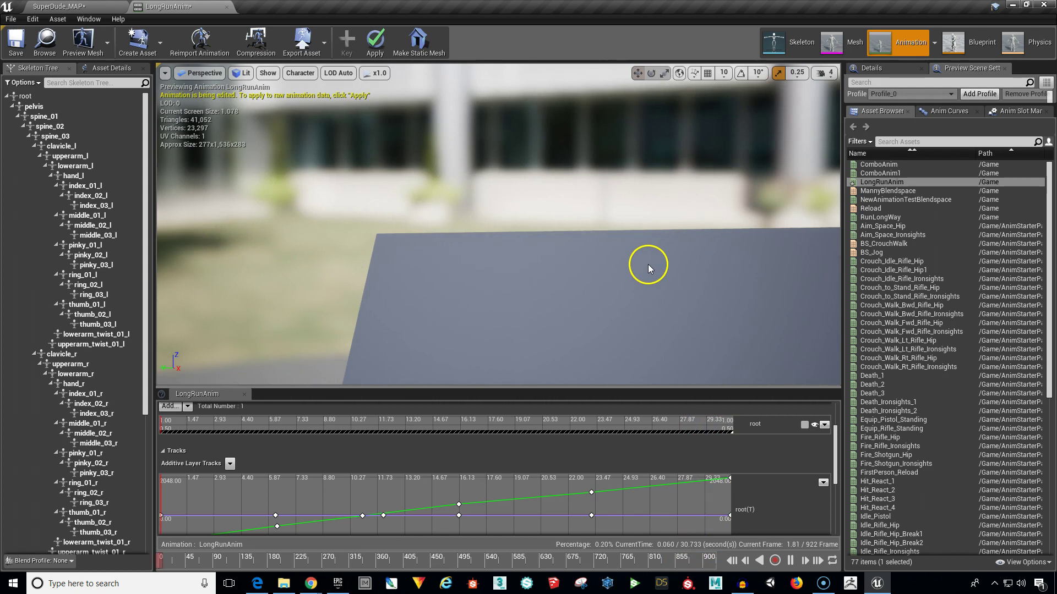
Stop the playback and apply the keyed root bone translation to LongRunAnim's raw animation data.
click(725, 510)
drag(609, 326, 725, 324)
scroll(554, 292, up, 4)
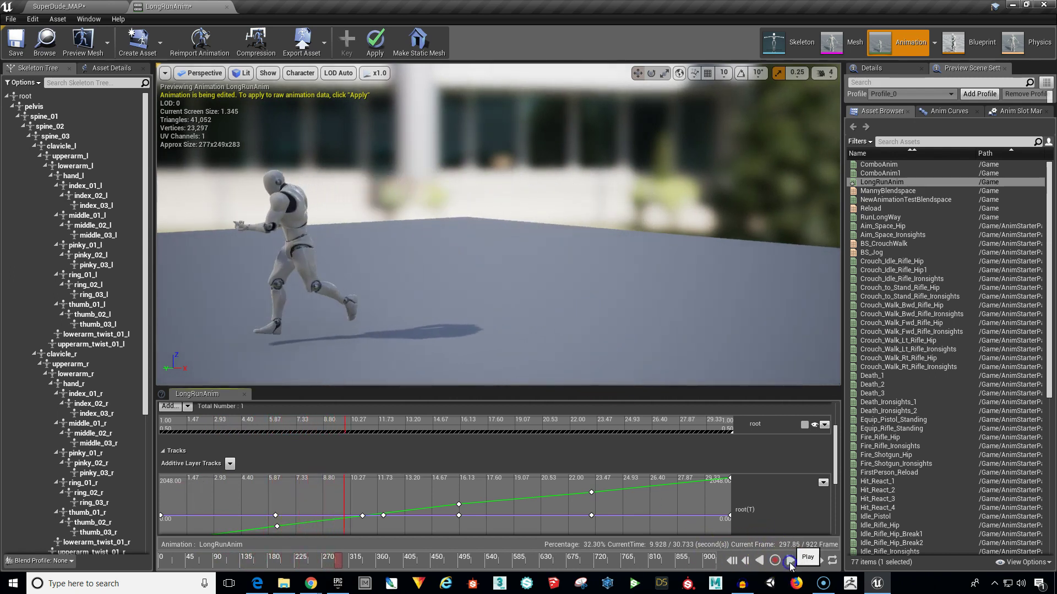
click(376, 45)
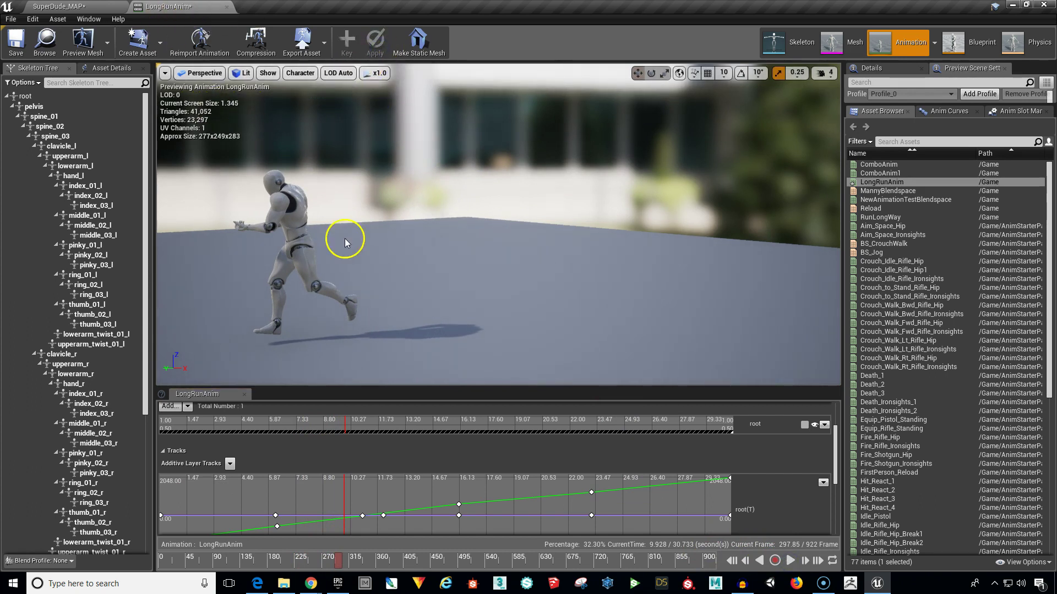
In the SuperDude_MAP level, delete the white ComboAnim mannequin standing in front of the orange superhero.
click(69, 6)
right_drag(569, 275, 570, 290)
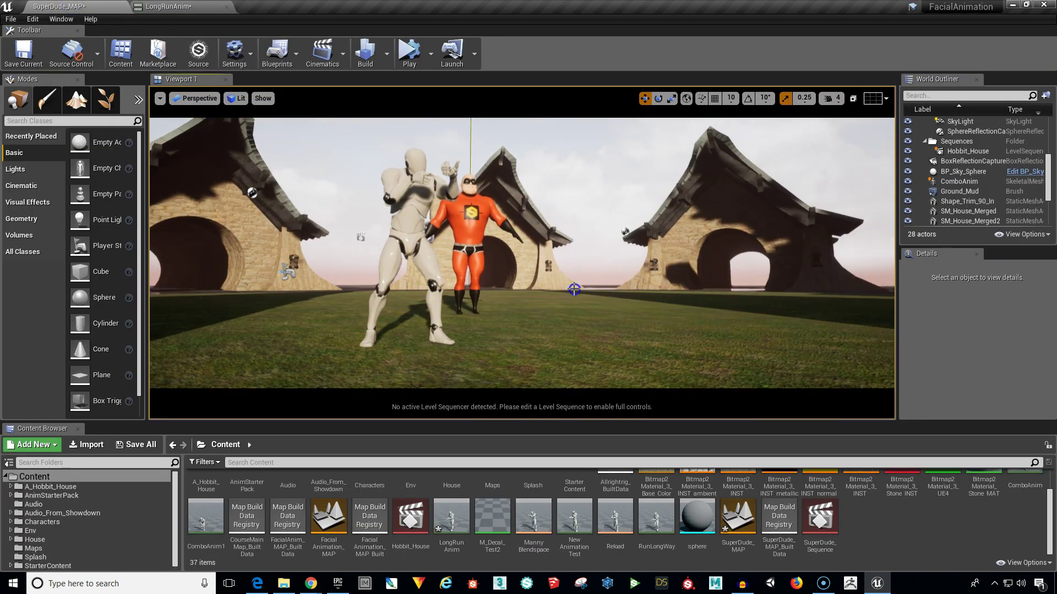
click(408, 213)
key(Delete)
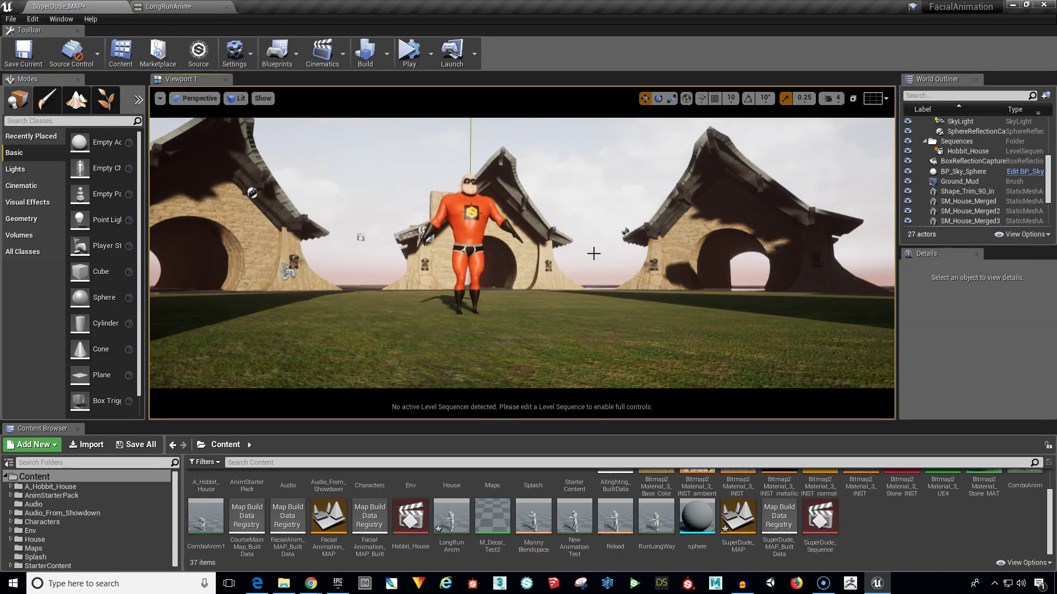
Place the LongRunAnim asset from the Content folder on the grass near the orange superhero.
drag(619, 277, 632, 342)
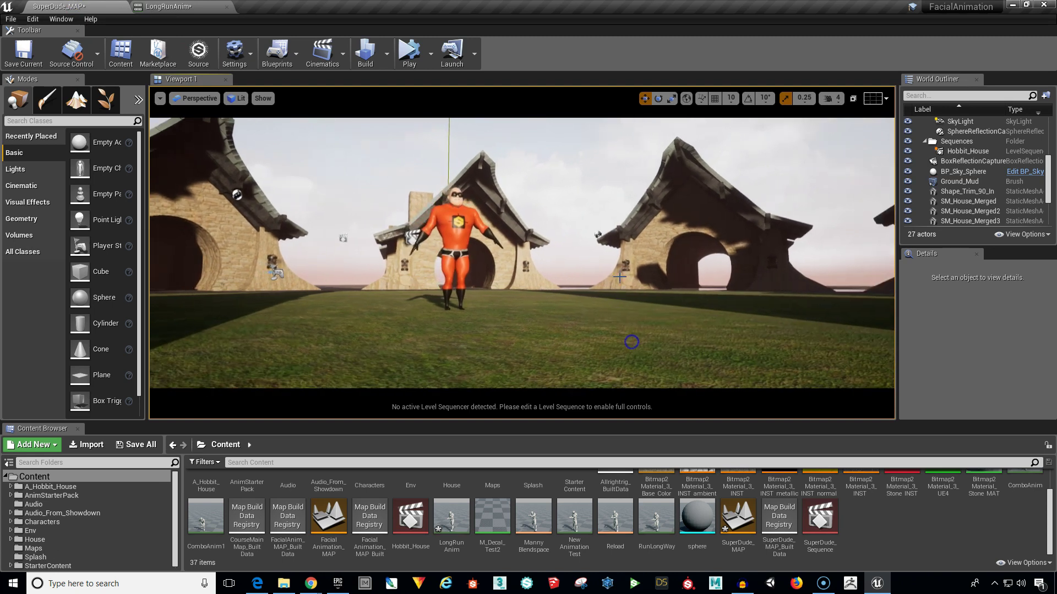
right_drag(621, 277, 638, 296)
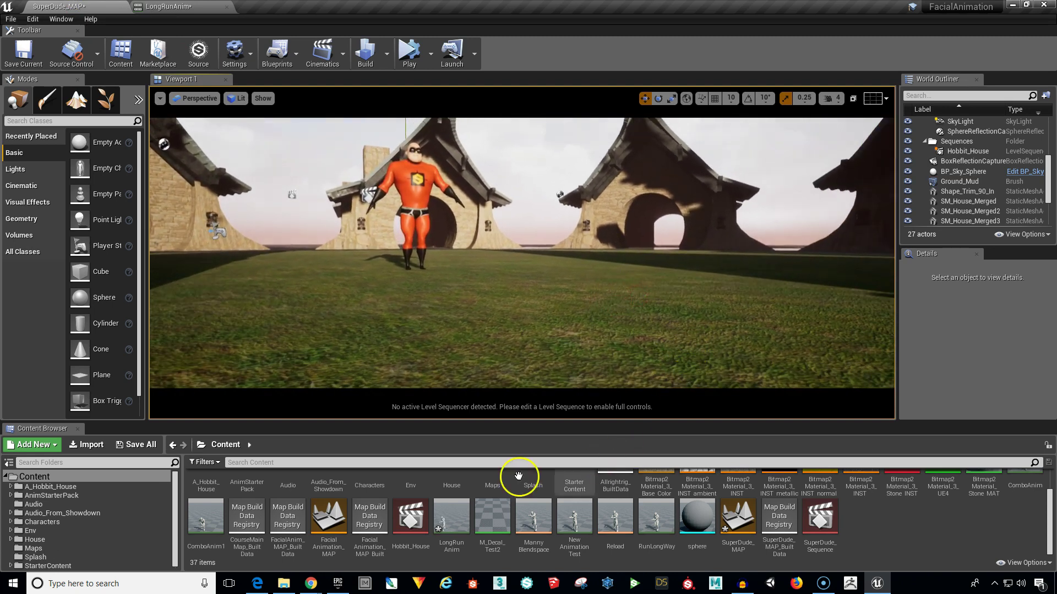
click(99, 479)
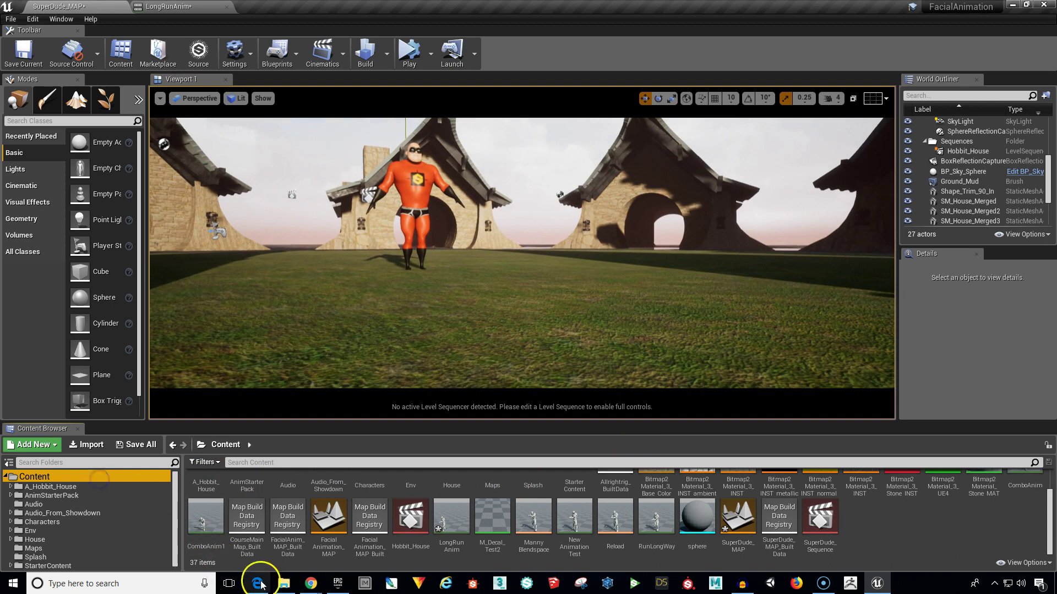
mouse_move(1049, 535)
mouse_down()
mouse_move(1050, 520)
mouse_move(1047, 556)
mouse_up()
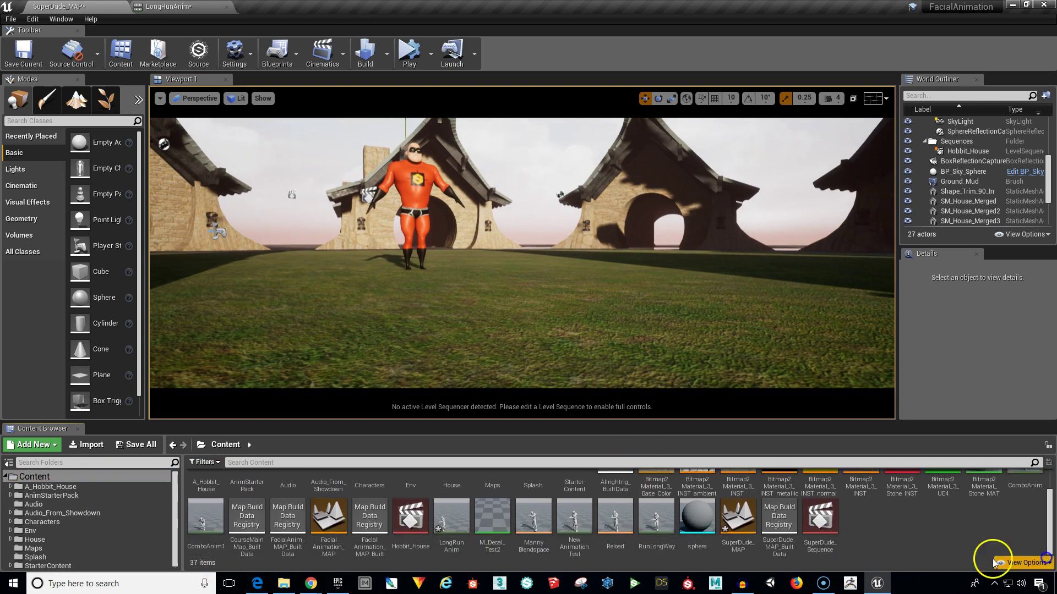
drag(453, 523, 544, 280)
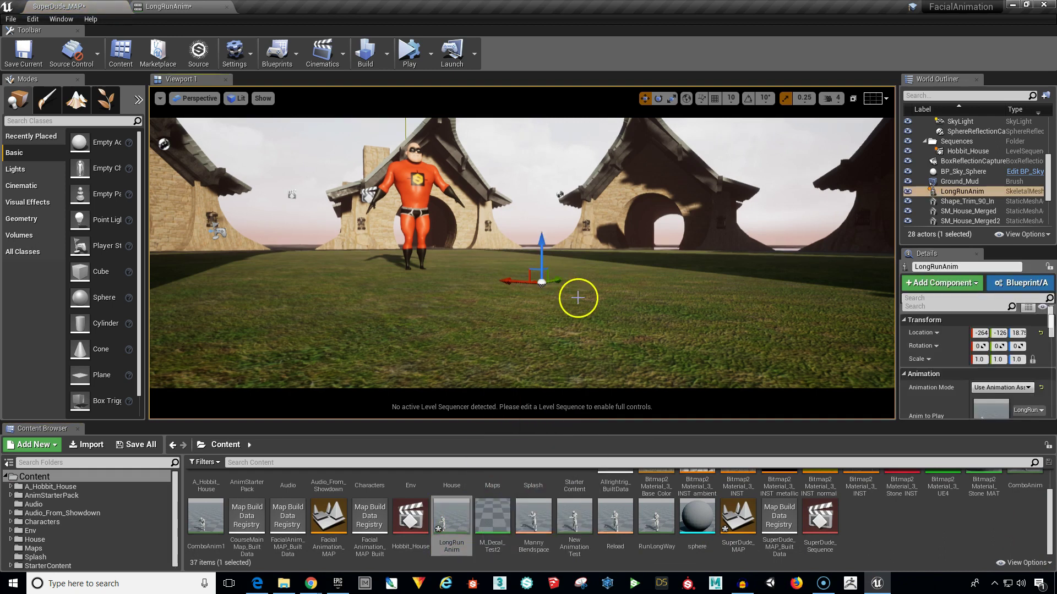
In the top view, shift the LongRunAnim actor slightly along positive X and along Y to about 317.
right_drag(578, 297, 515, 312)
key(s)
right_drag(588, 284, 589, 286)
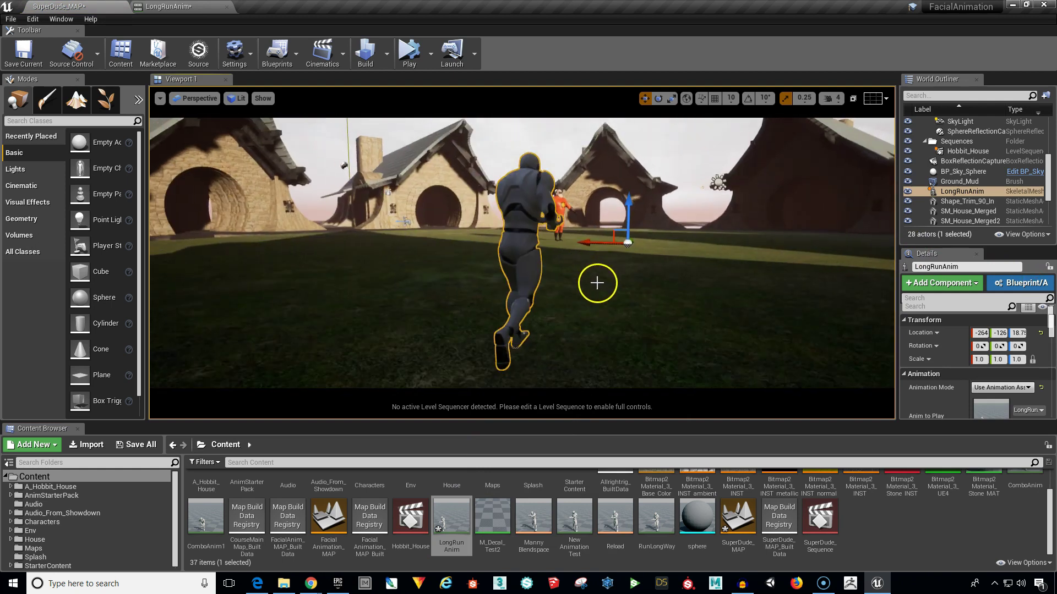
right_drag(637, 306, 597, 302)
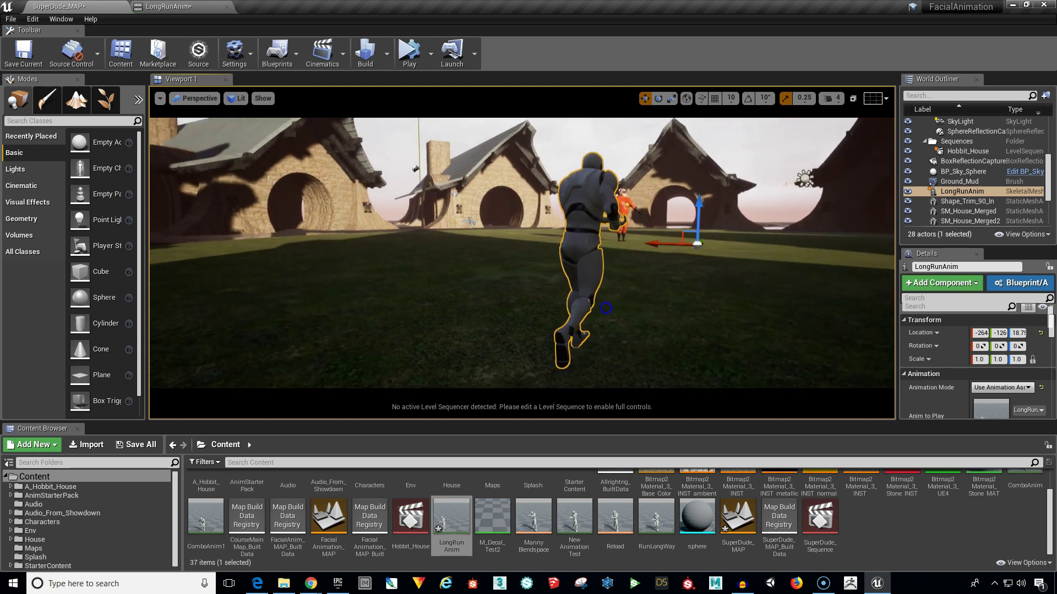
click(200, 101)
click(195, 135)
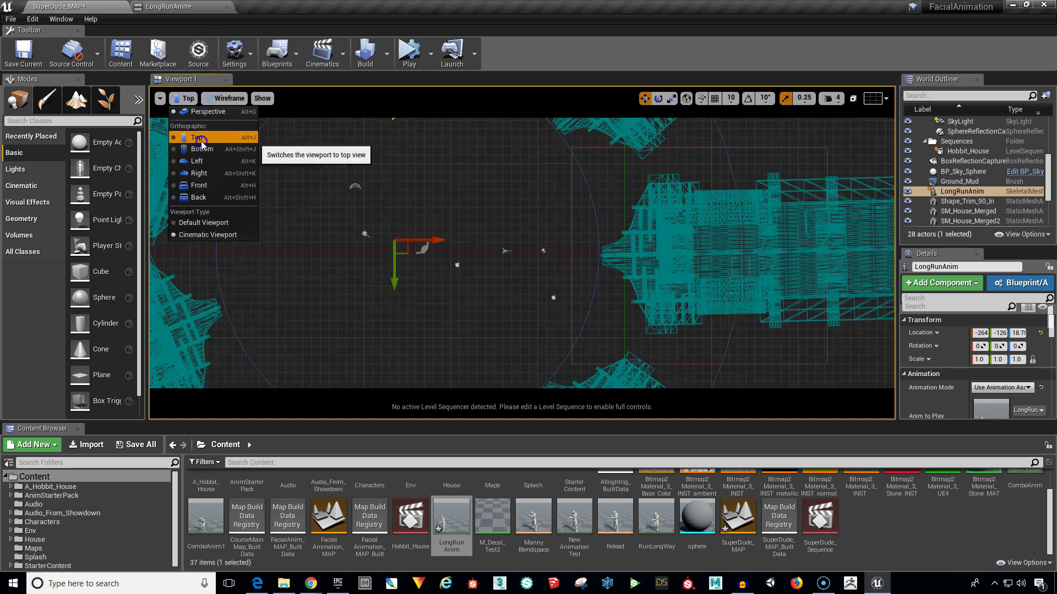
drag(432, 241, 441, 240)
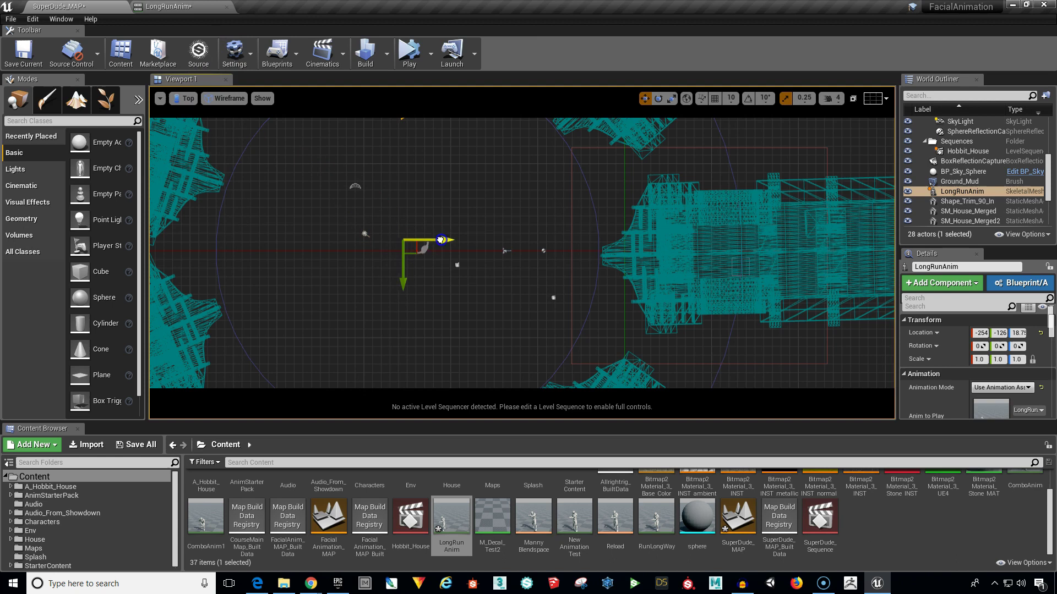
click(440, 278)
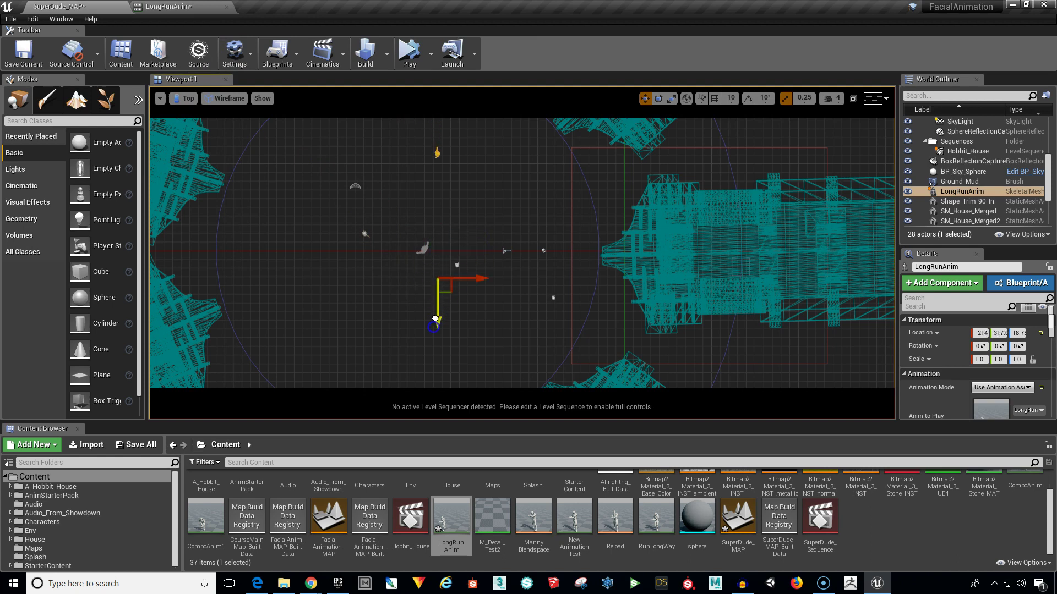
Move the LongRunAnim actor farther along Y to about 2591, shift it slightly along negative X, and return to the perspective view.
drag(433, 336, 416, 548)
right_drag(497, 288, 531, 203)
scroll(530, 225, down, 3)
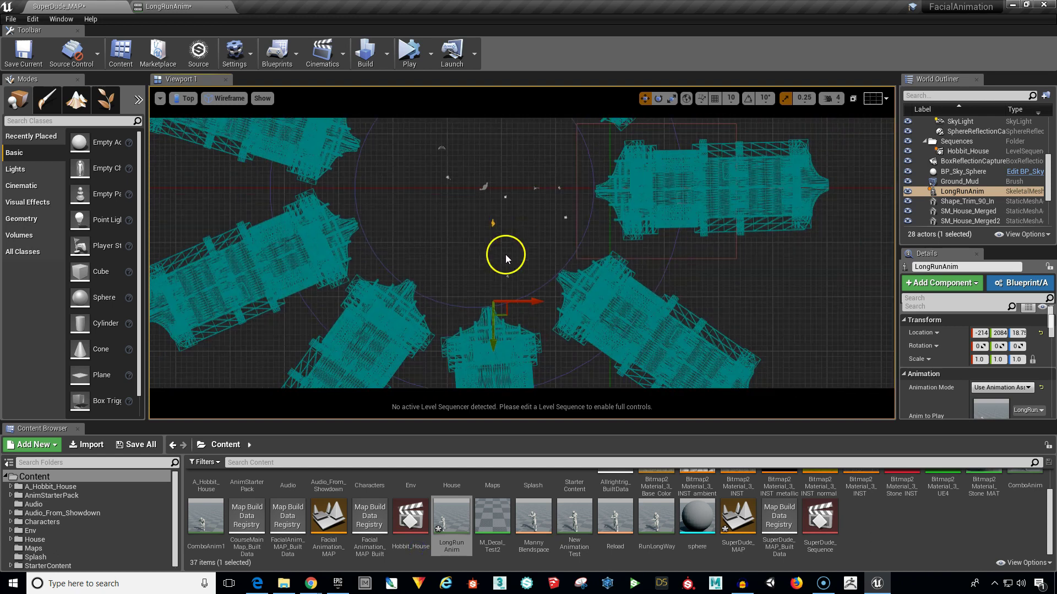
click(495, 341)
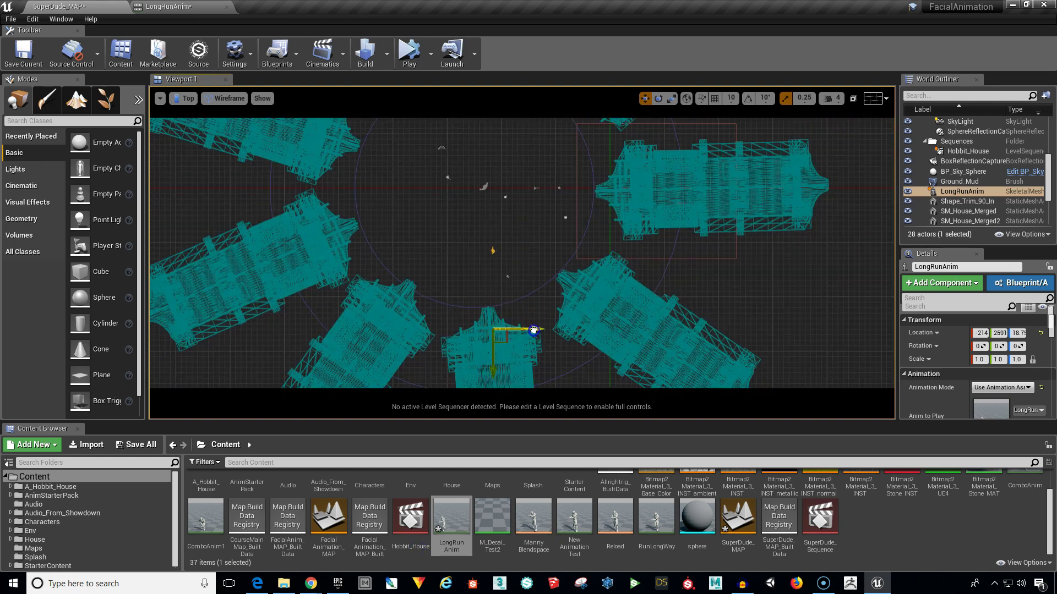
click(186, 98)
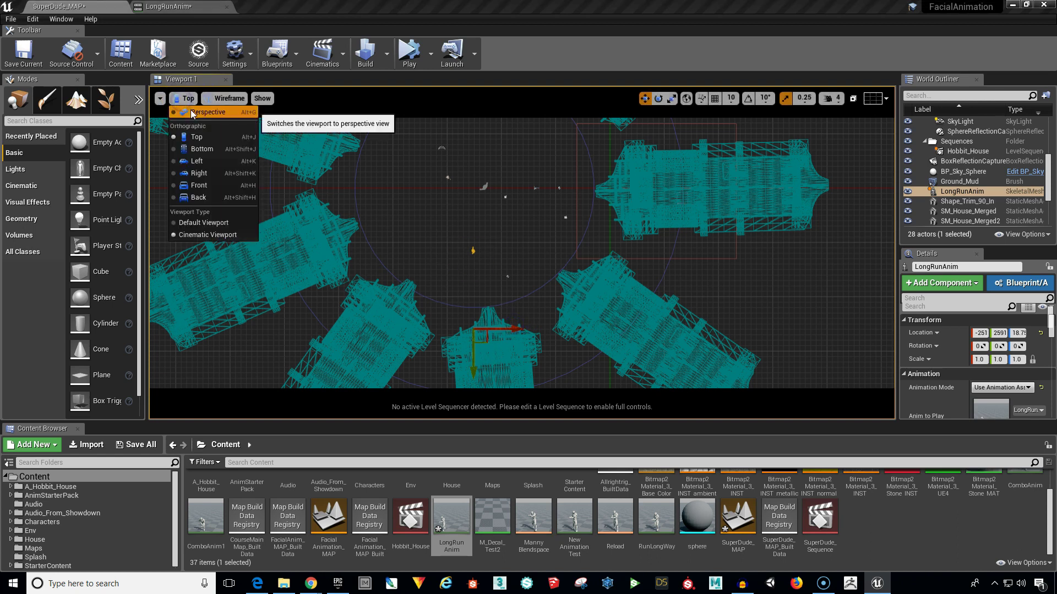
click(206, 109)
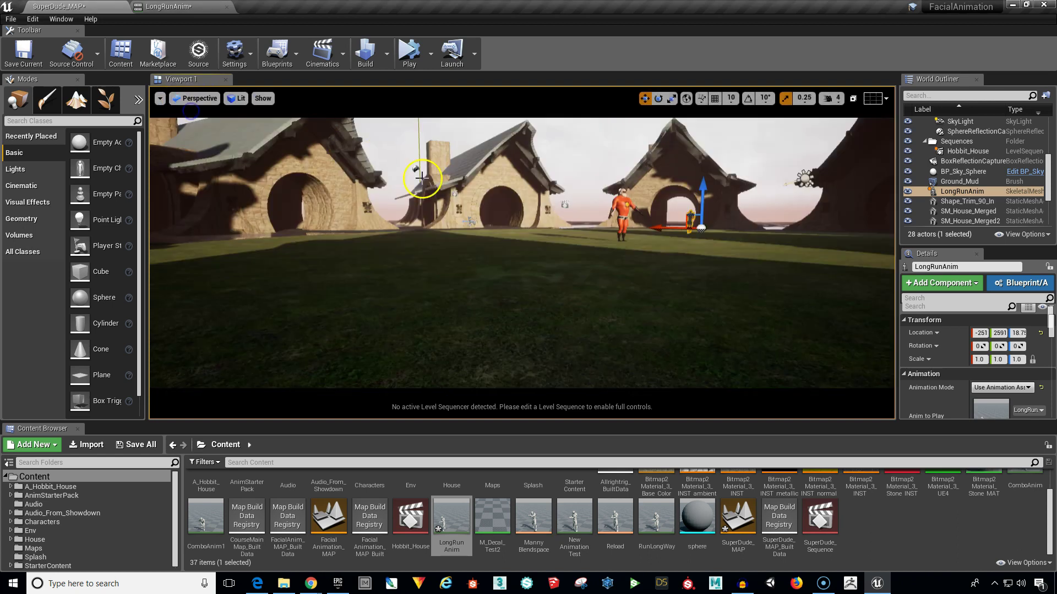
Select the distant LongRunAnim actor and rotate it about its vertical axis by more than 80° so it runs across the village.
click(576, 179)
drag(615, 292, 633, 1)
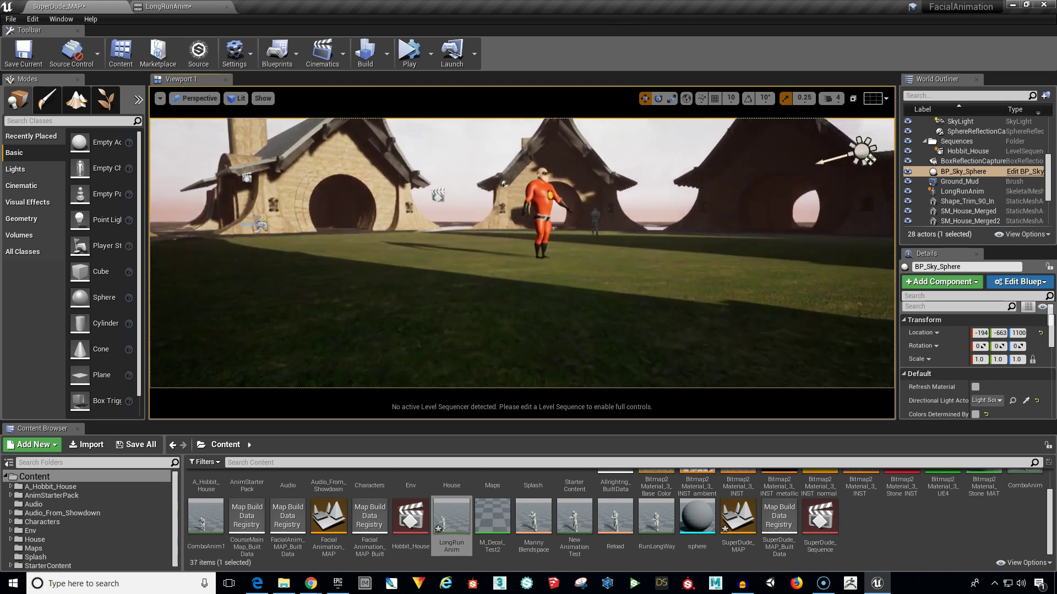
drag(634, 269, 683, 260)
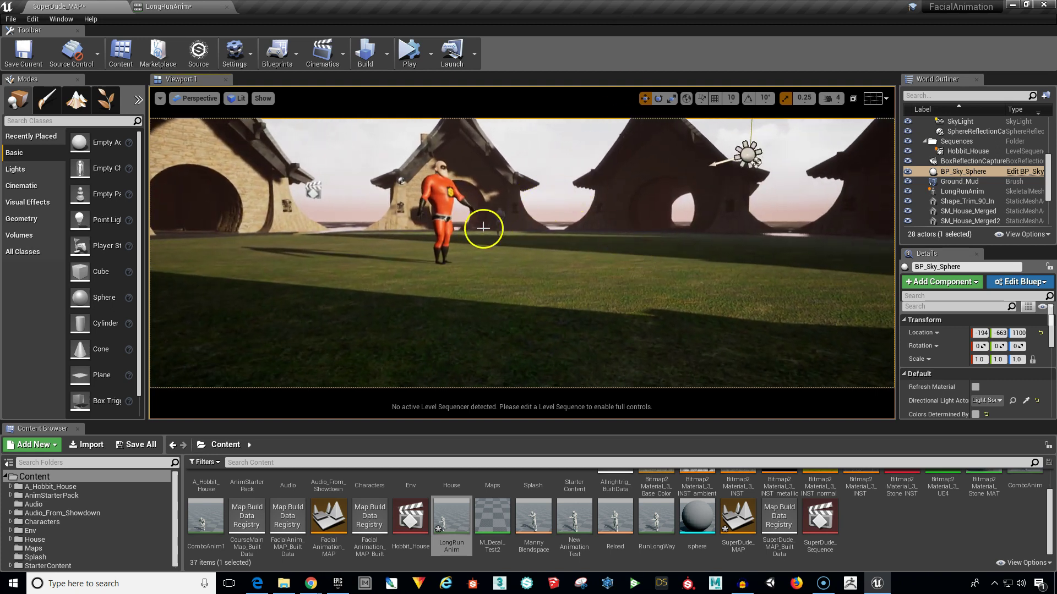
click(519, 230)
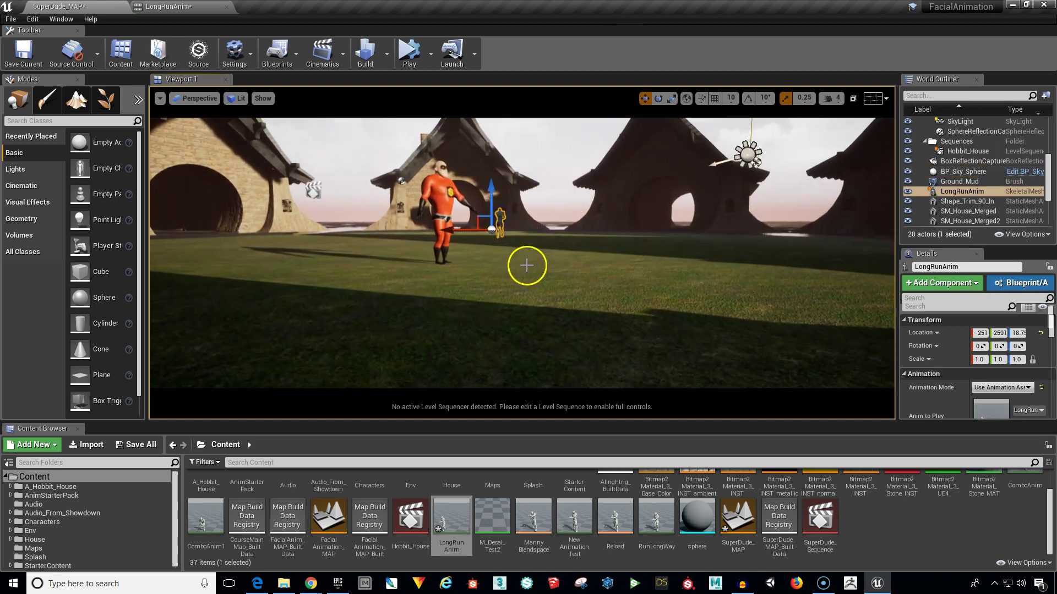
key(e)
drag(475, 231, 185, 247)
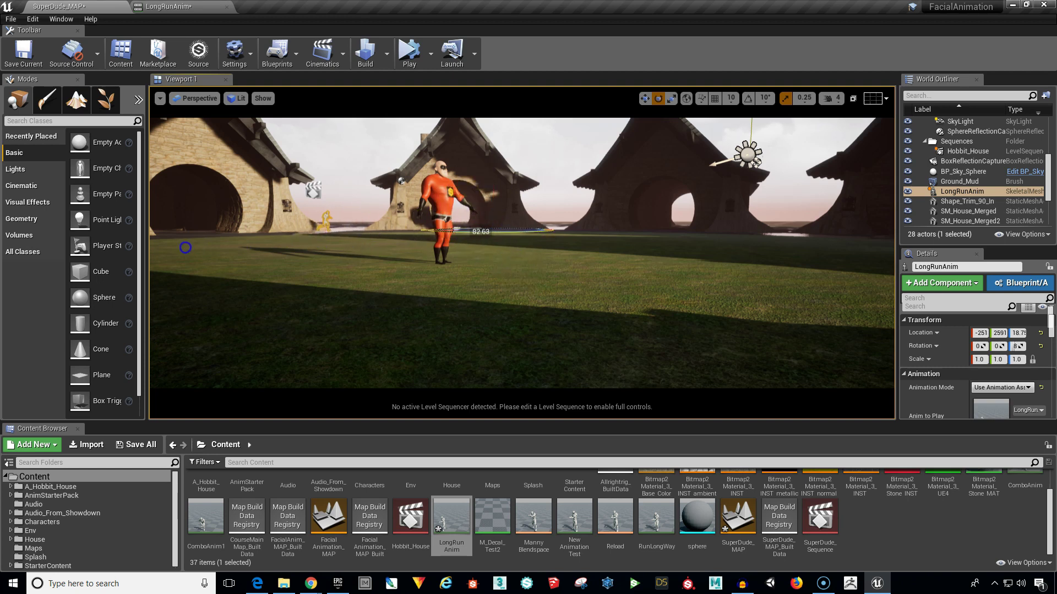
drag(97, 257, 97, 257)
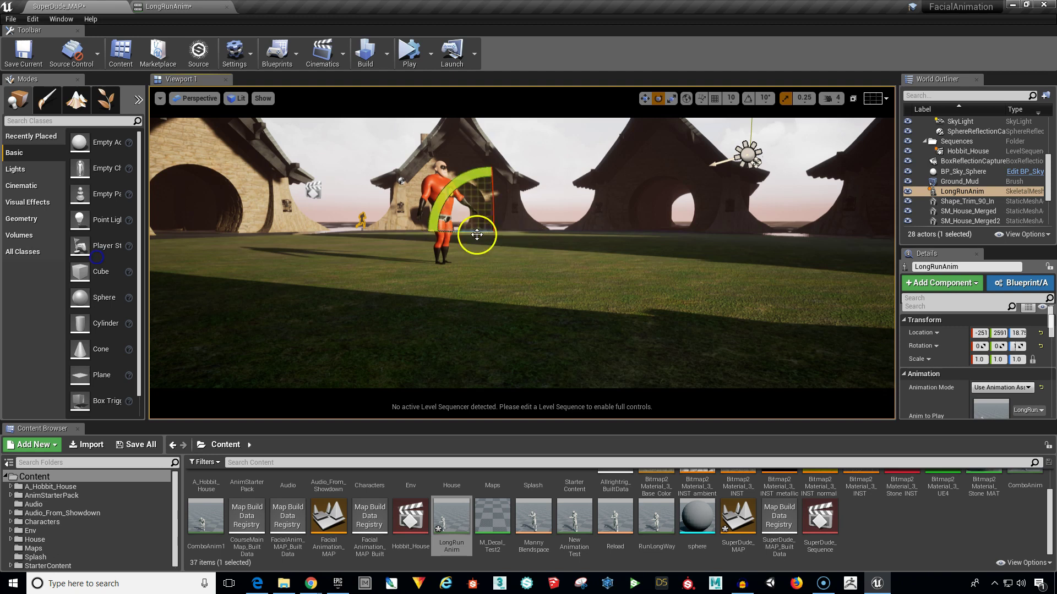
In the top view, move the rotated LongRunAnim actor back along Y to about 846 and farther along negative X.
key(w)
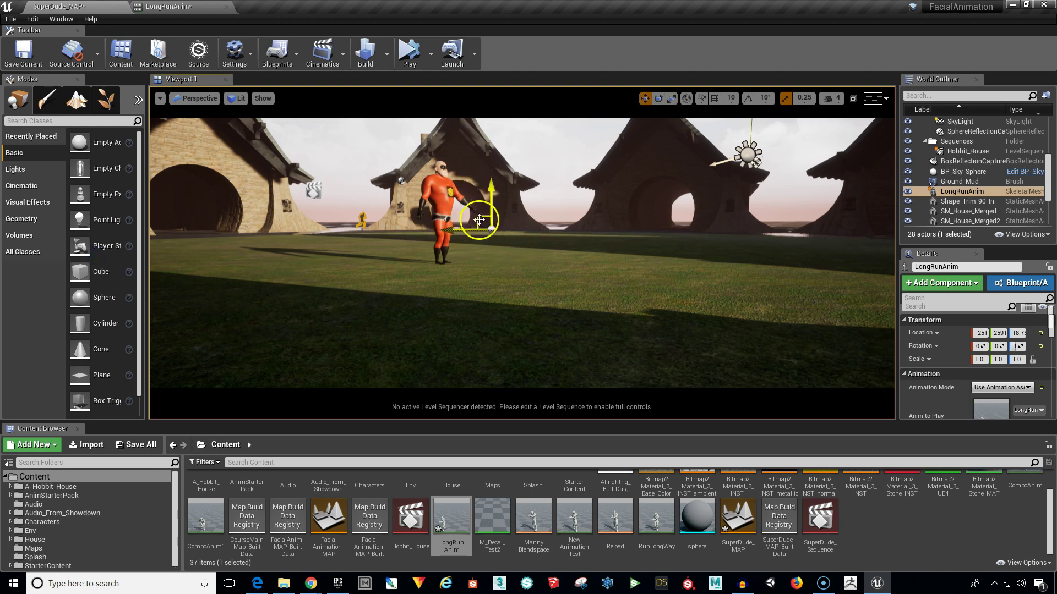
click(206, 103)
click(204, 138)
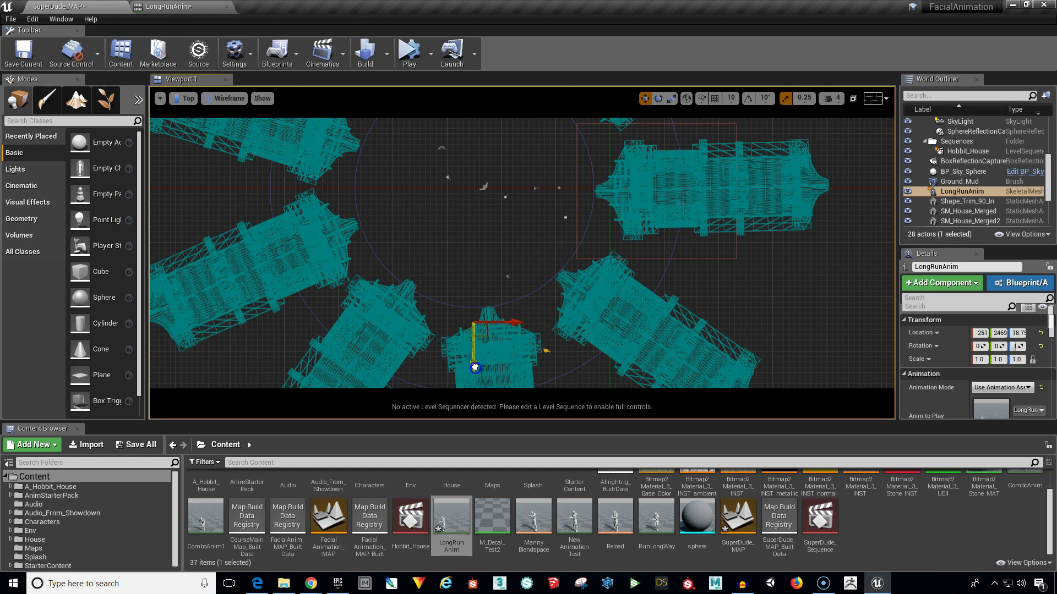
drag(475, 368, 457, 309)
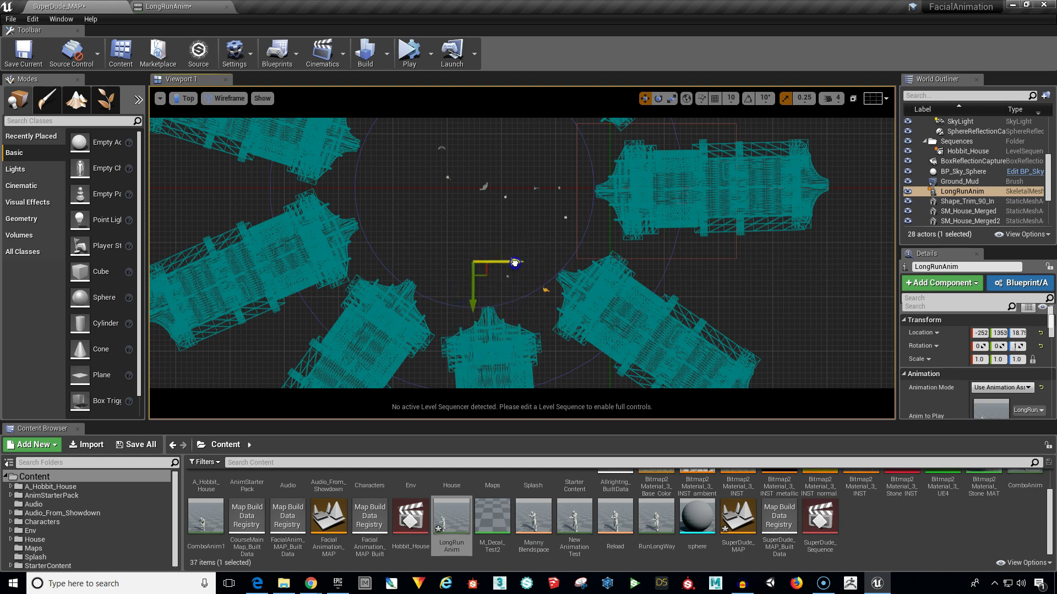
drag(515, 262, 468, 243)
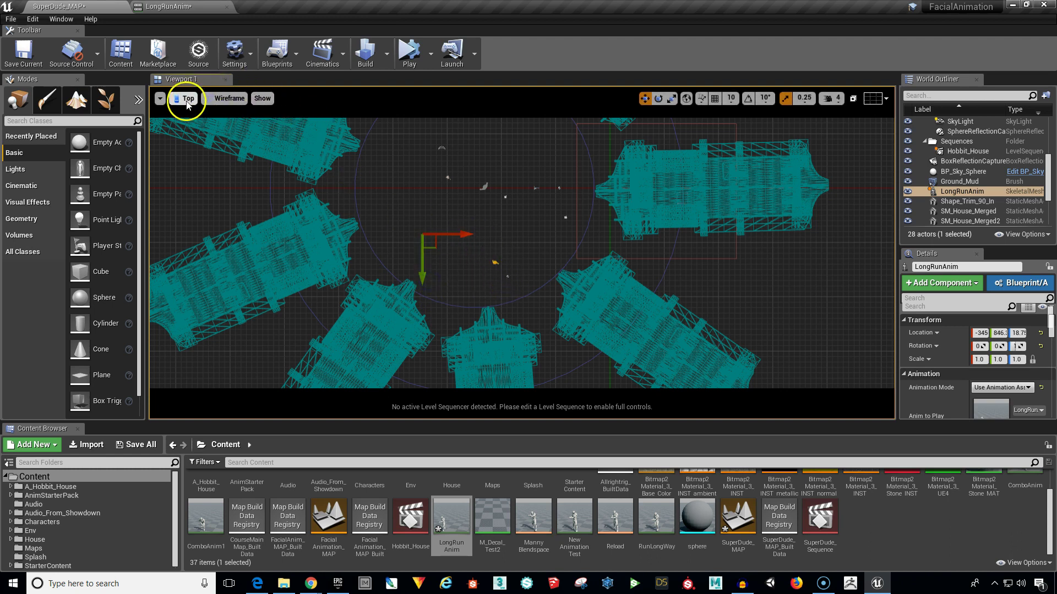
In the perspective view, shift the LongRunAnim actor farther along negative X so its mesh stands clear of the superhero.
click(185, 98)
click(191, 113)
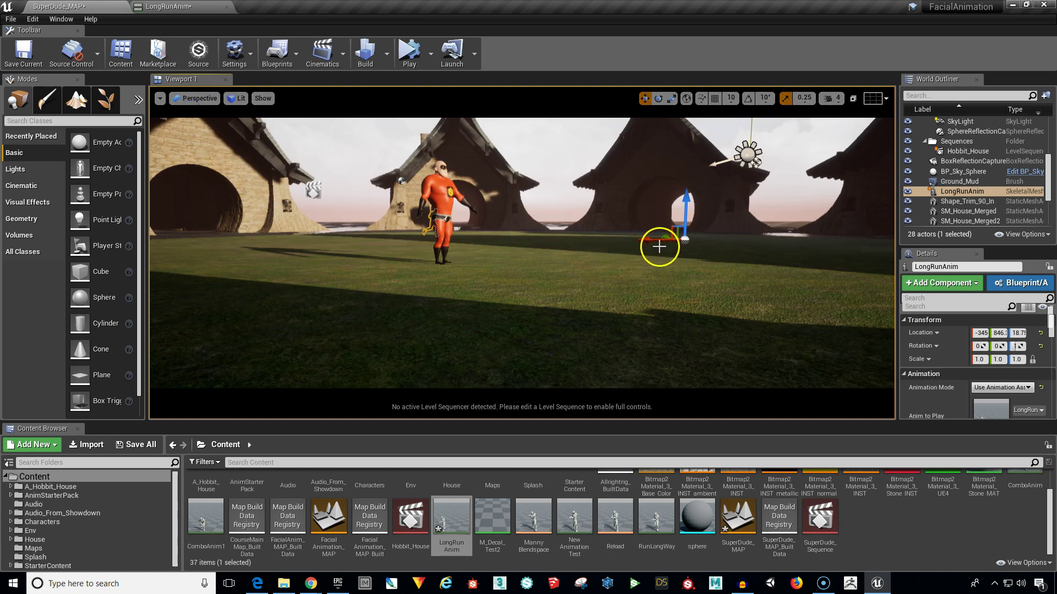
drag(647, 243, 717, 253)
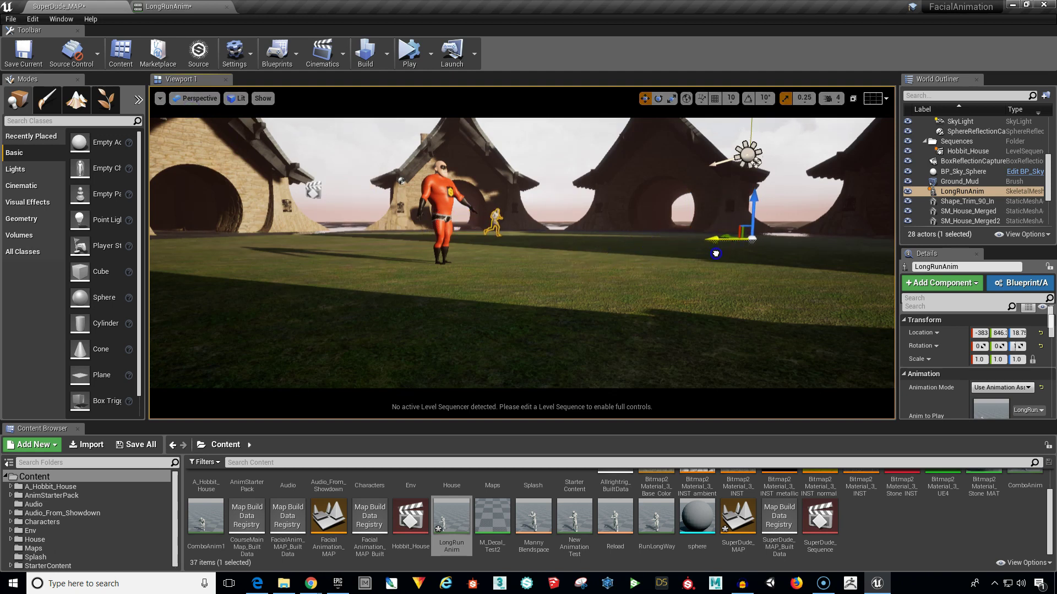
Deselect the LongRunAnim actor, simulate the level, follow the running character past the houses, and stop the simulation.
click(557, 161)
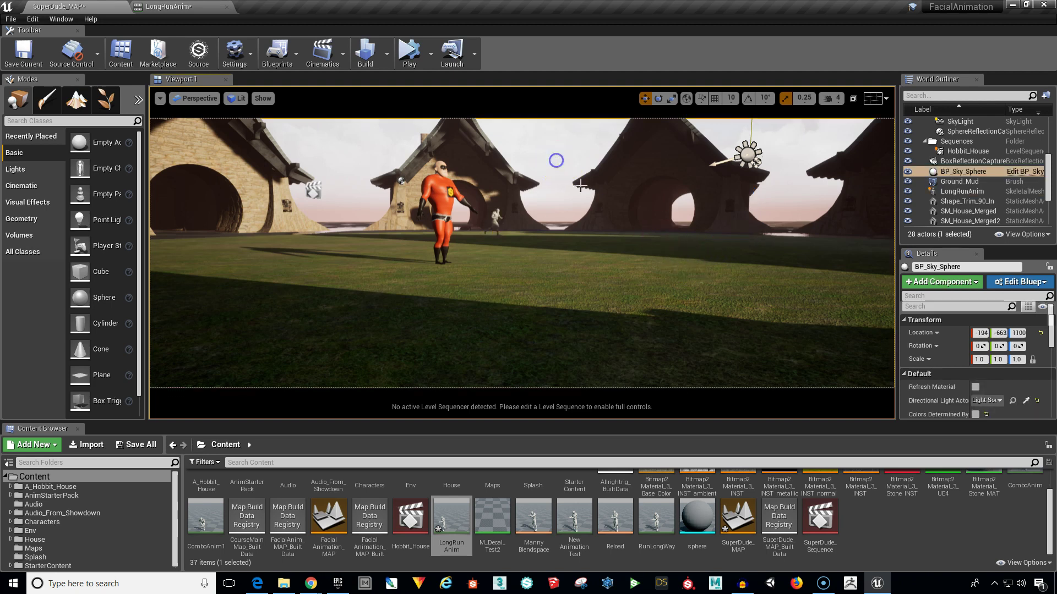
mouse_move(574, 283)
mouse_down()
mouse_move(595, 271)
mouse_move(575, 287)
mouse_up()
middle_drag(575, 287, 982, 280)
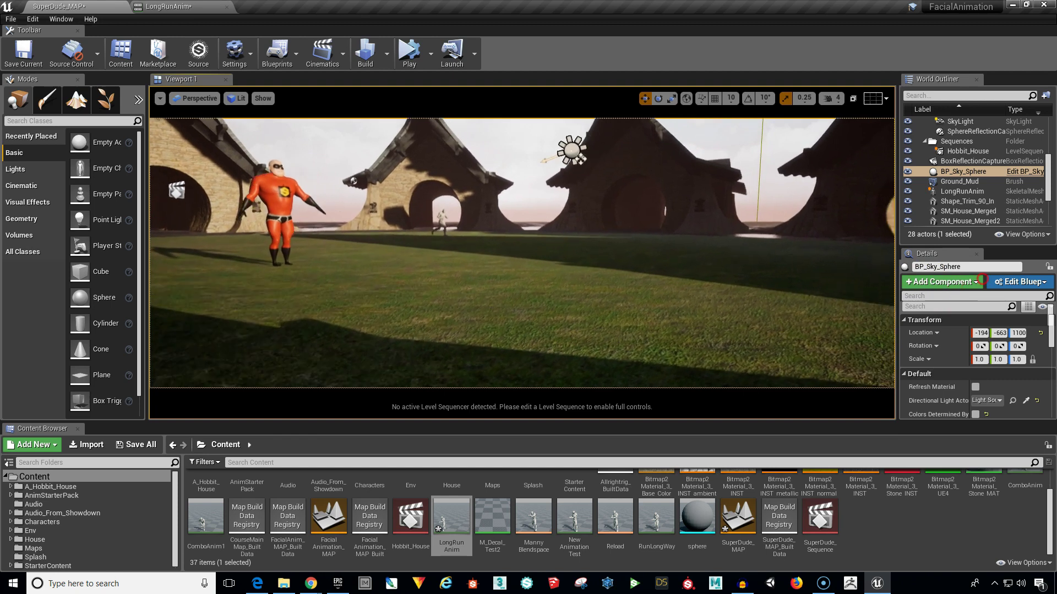
drag(982, 280, 1016, 270)
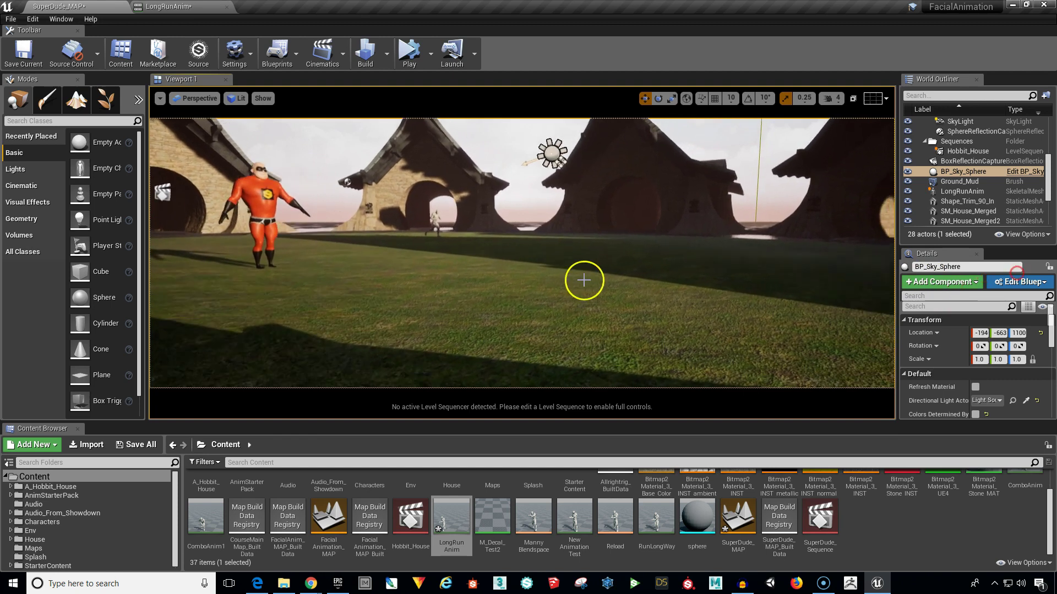
right_drag(558, 287, 551, 278)
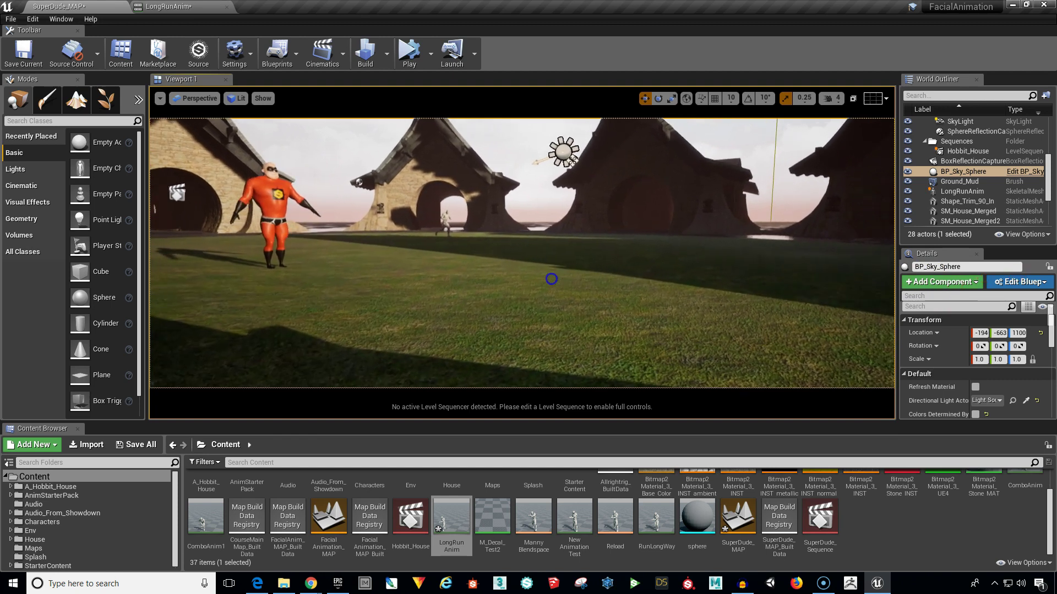
click(410, 55)
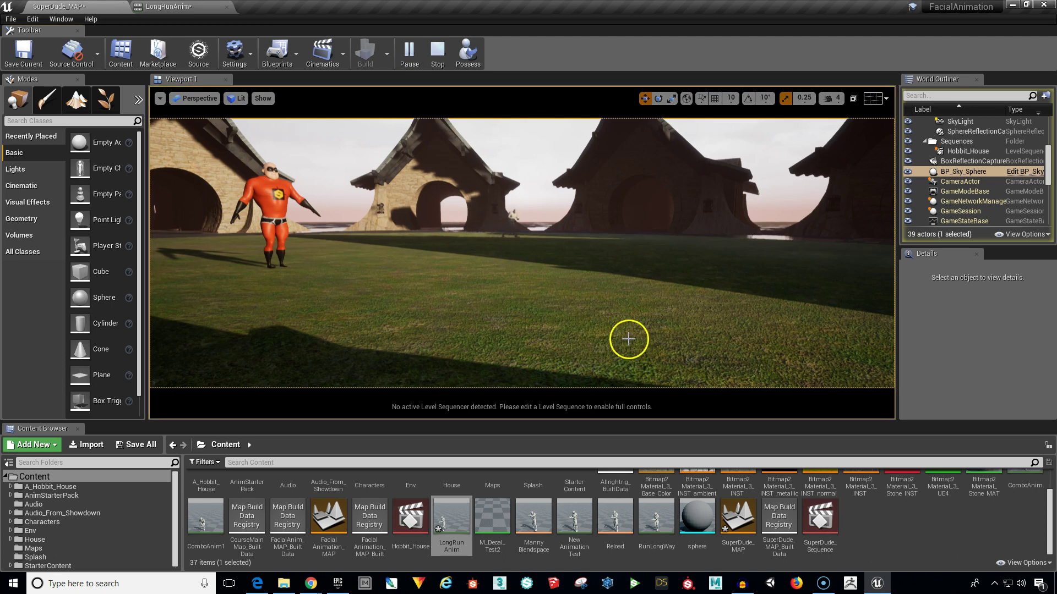
drag(635, 333, 604, 118)
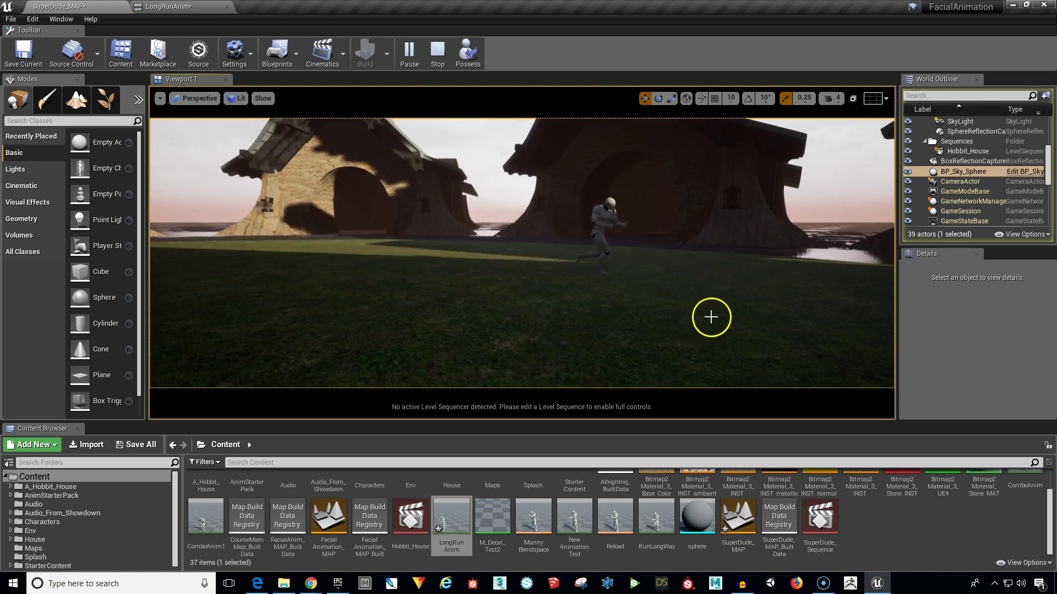
drag(714, 323, 847, 341)
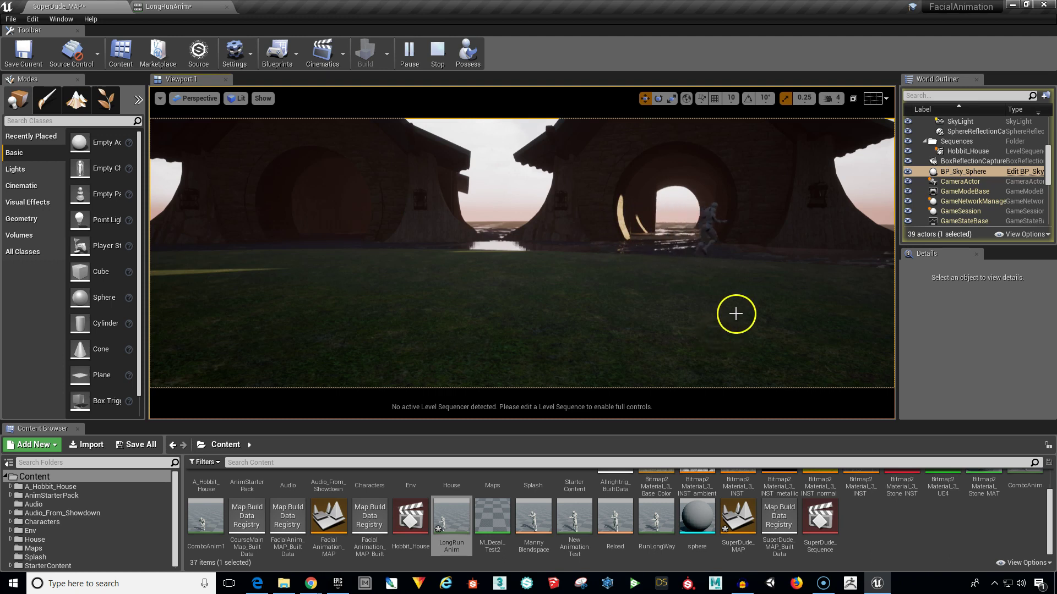
right_drag(741, 305, 724, 306)
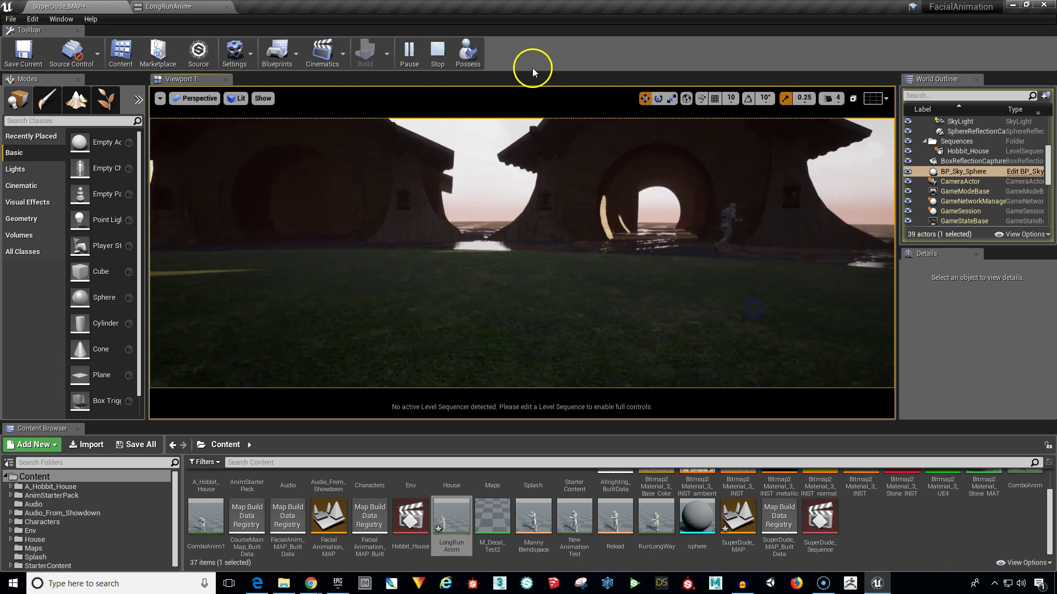
click(440, 51)
Place the LongRunAnim actor's pivot on the character's upper body and store that location as its pivot offset.
right_drag(546, 289, 203, 255)
right_drag(529, 267, 529, 268)
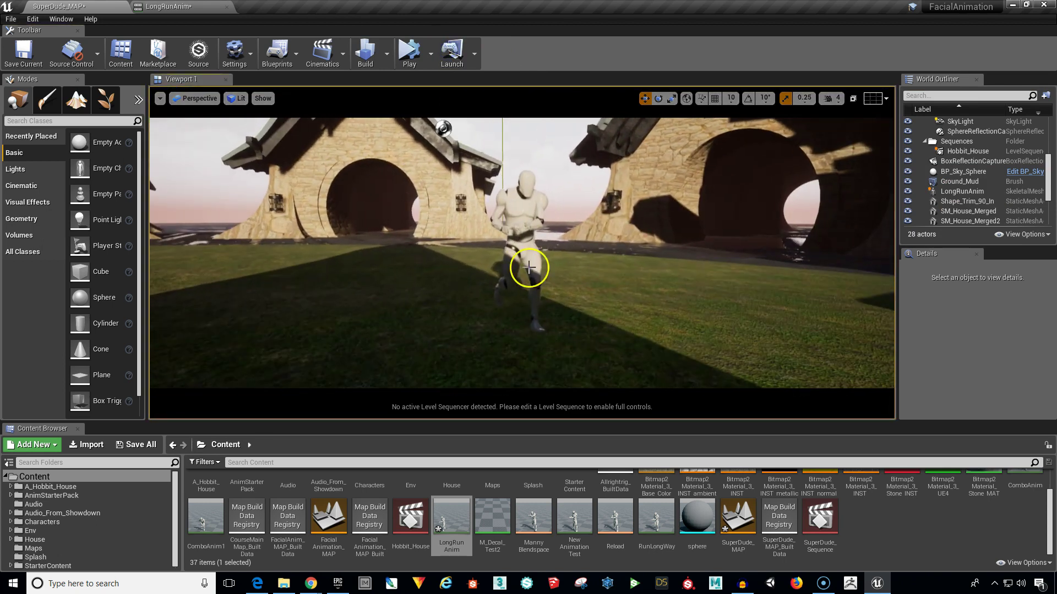
click(513, 209)
right_click(521, 208)
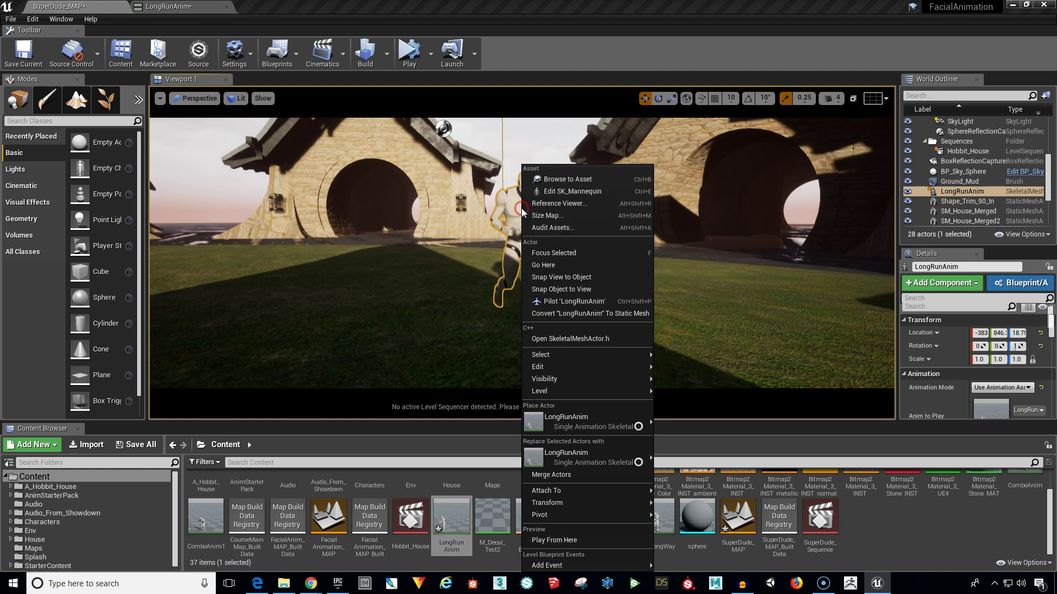
mouse_move(586, 517)
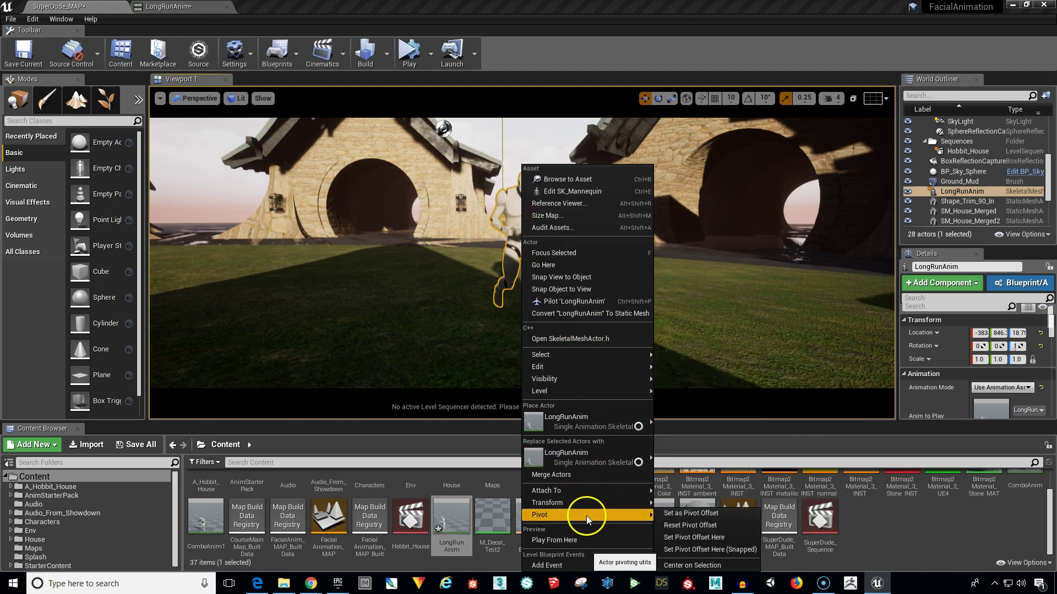
click(685, 536)
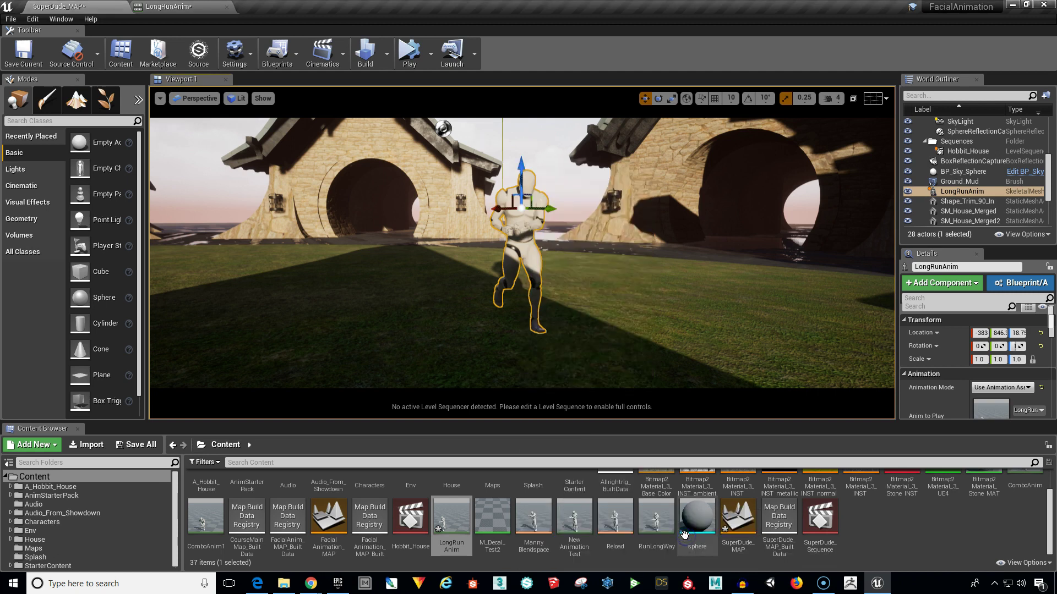
right_click(520, 220)
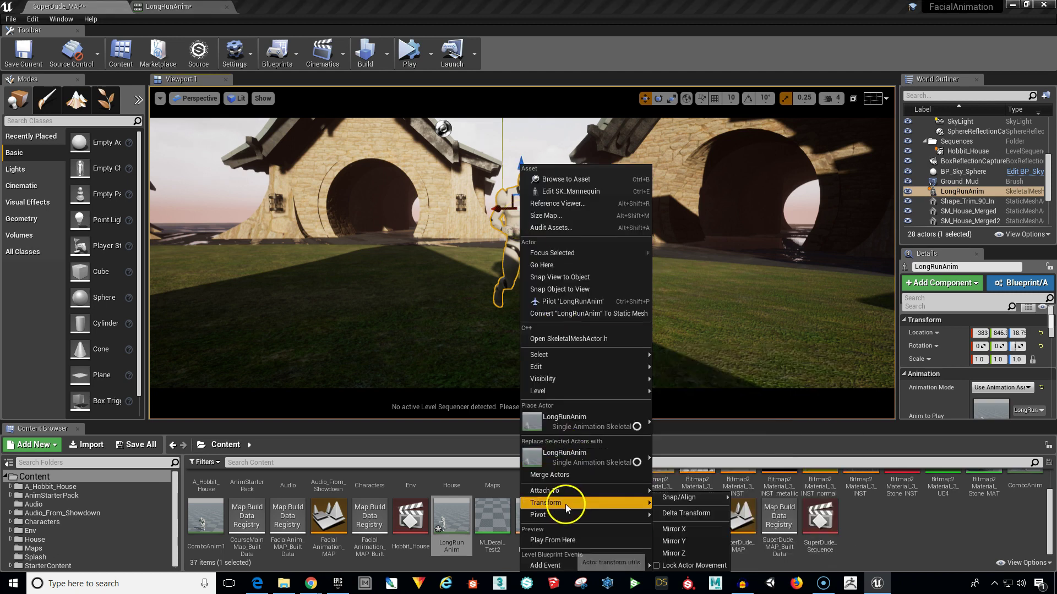
mouse_move(569, 516)
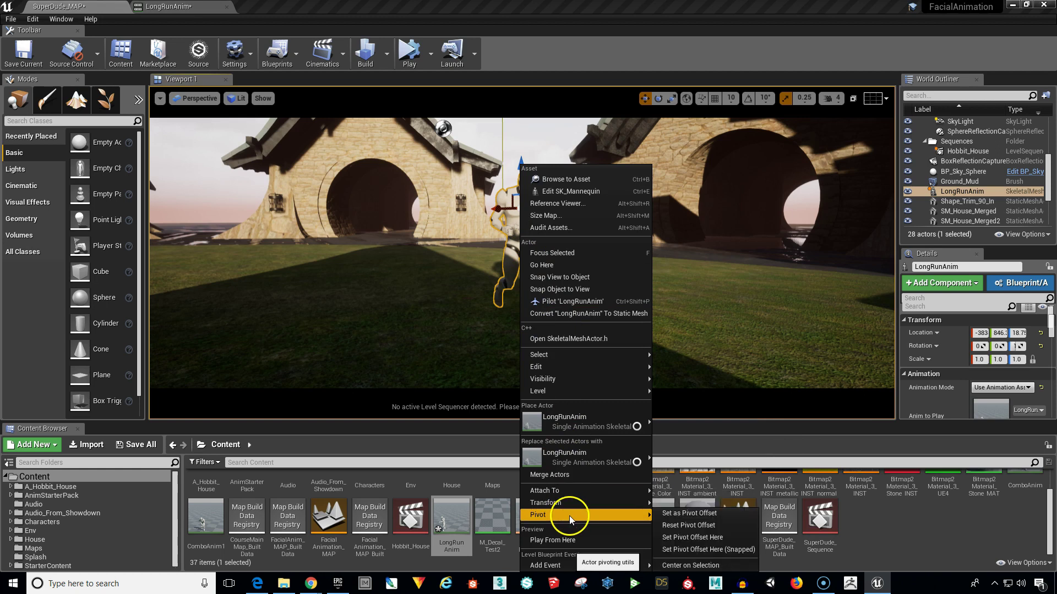
click(694, 517)
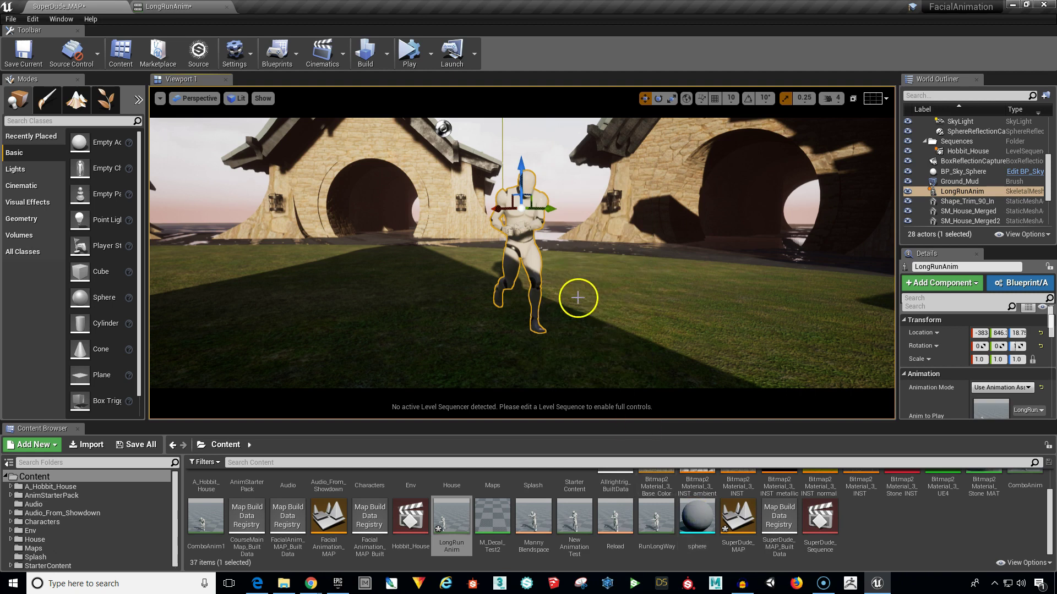
Move the LongRunAnim actor along Y to about 765 and shift it along X, farther back toward the houses.
drag(553, 210, 485, 210)
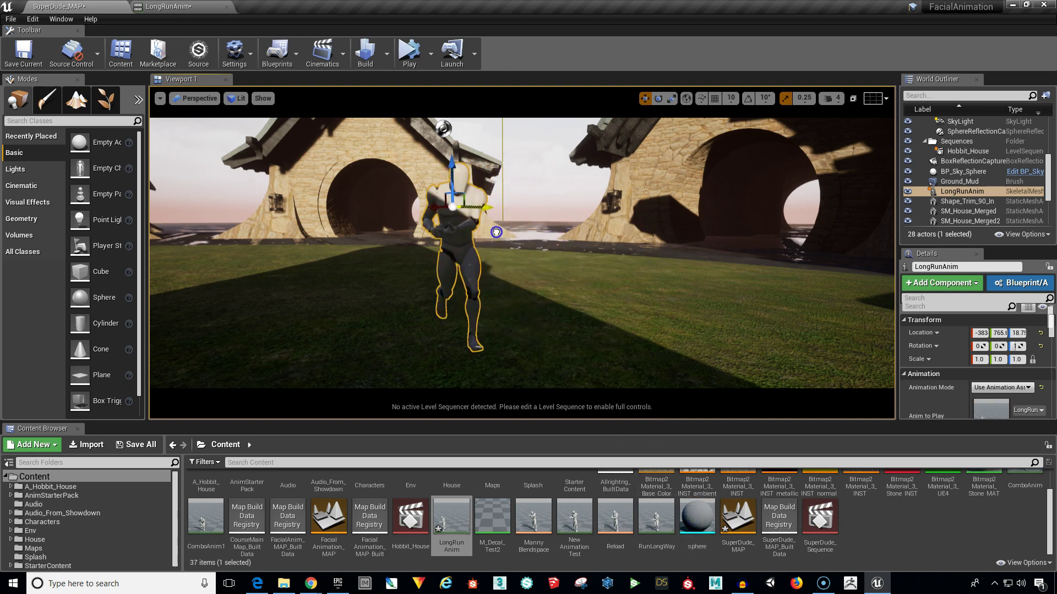
alt+drag(374, 281, 538, 294)
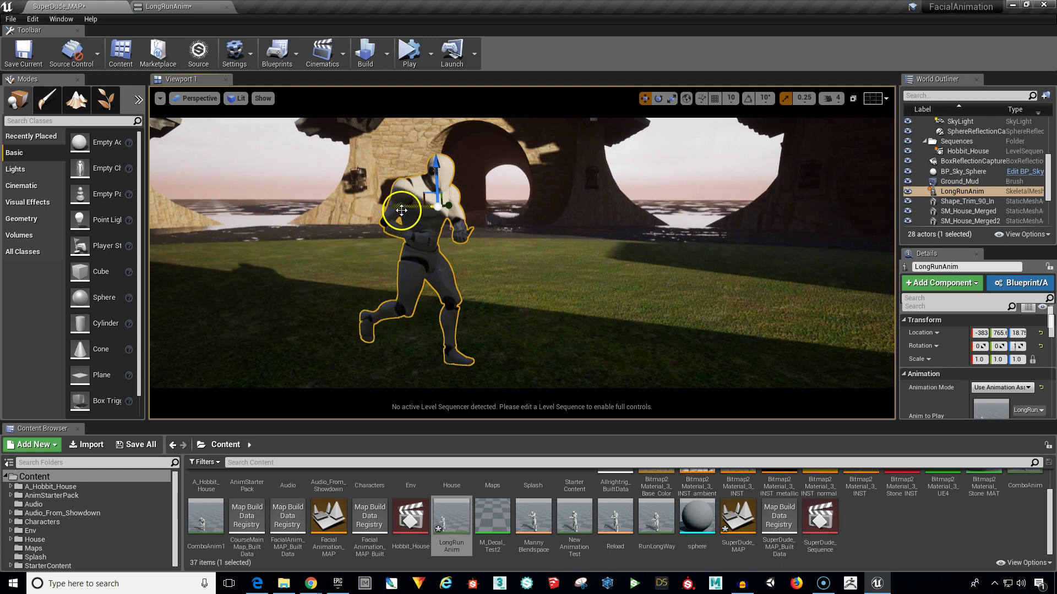
drag(401, 209, 314, 180)
click(366, 199)
drag(368, 200, 217, 152)
Simulate the level again with LongRunAnim deselected and track the repositioned character's run across the village.
click(299, 160)
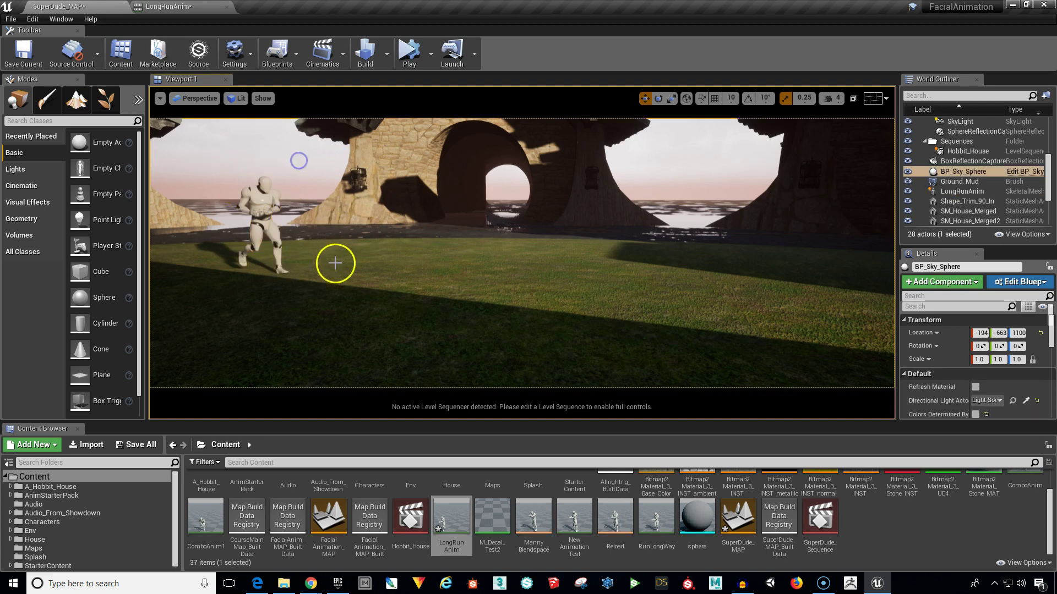
drag(328, 316, 299, 311)
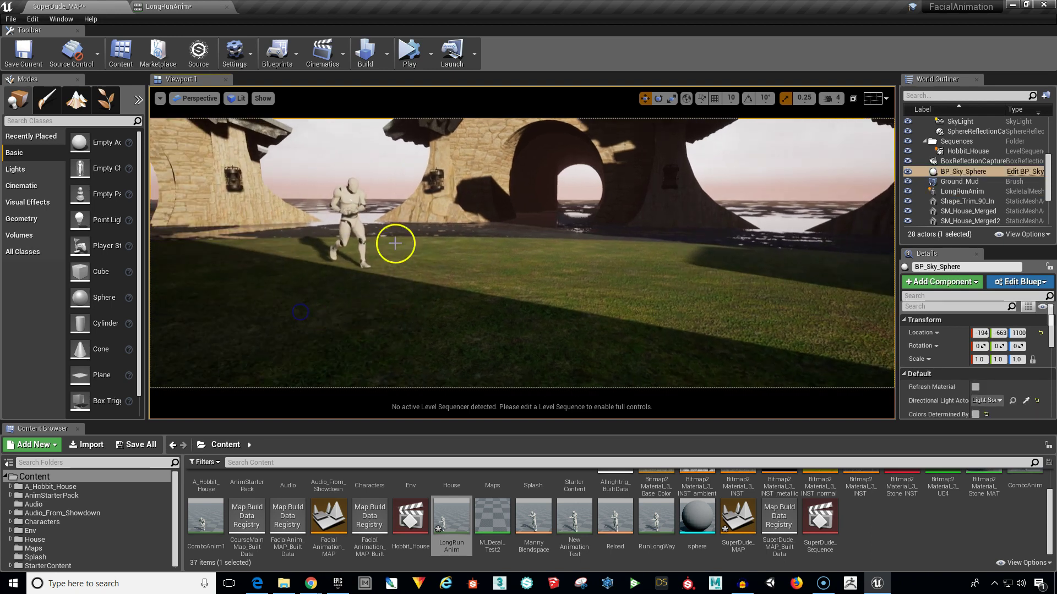
click(401, 62)
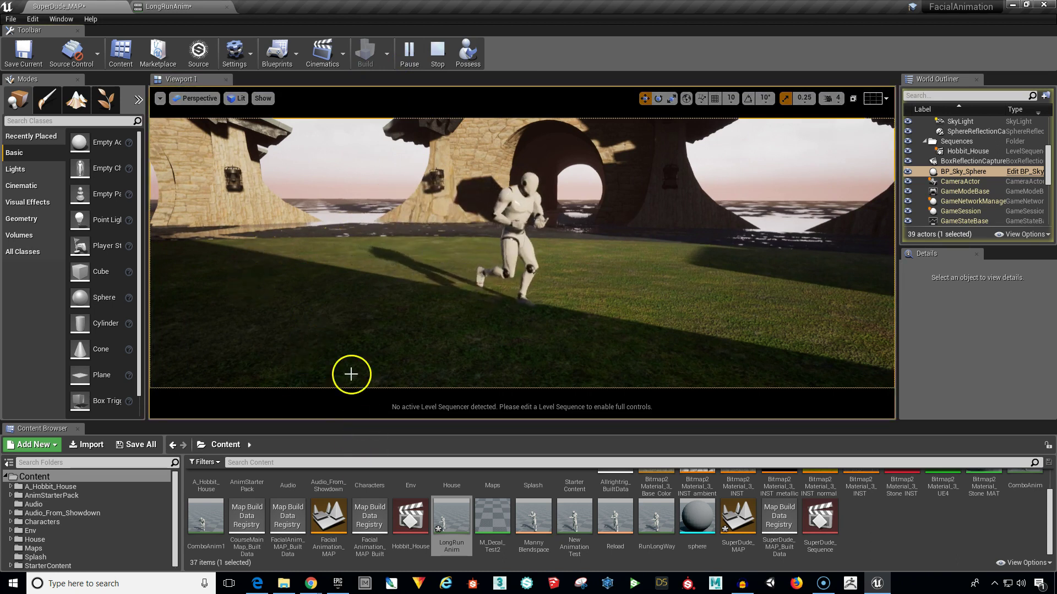
drag(347, 319, 644, 349)
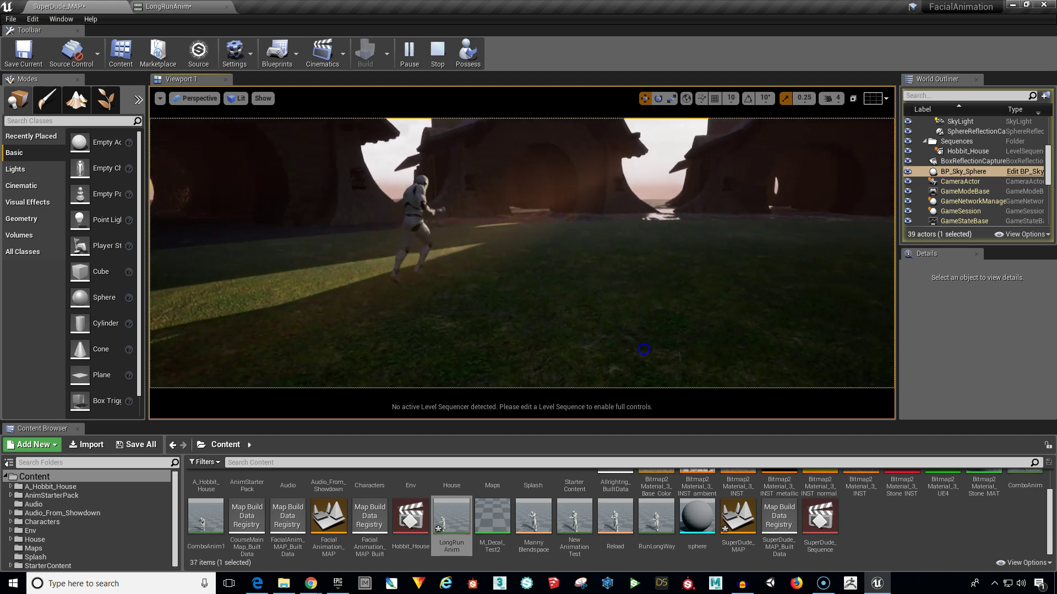
right_drag(644, 350, 658, 353)
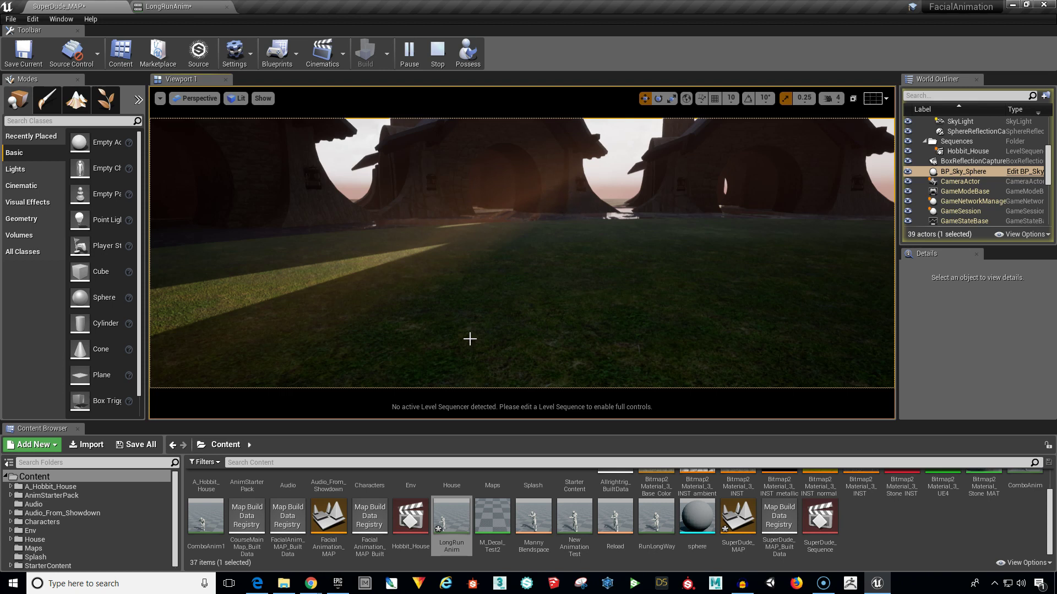
right_drag(492, 325, 150, 315)
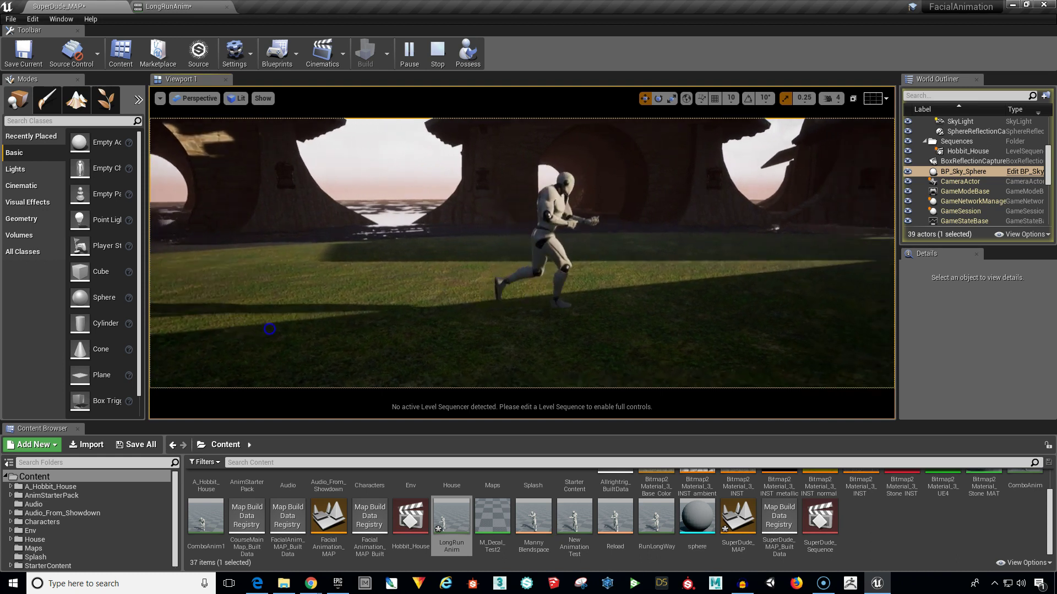
right_drag(312, 336, 342, 341)
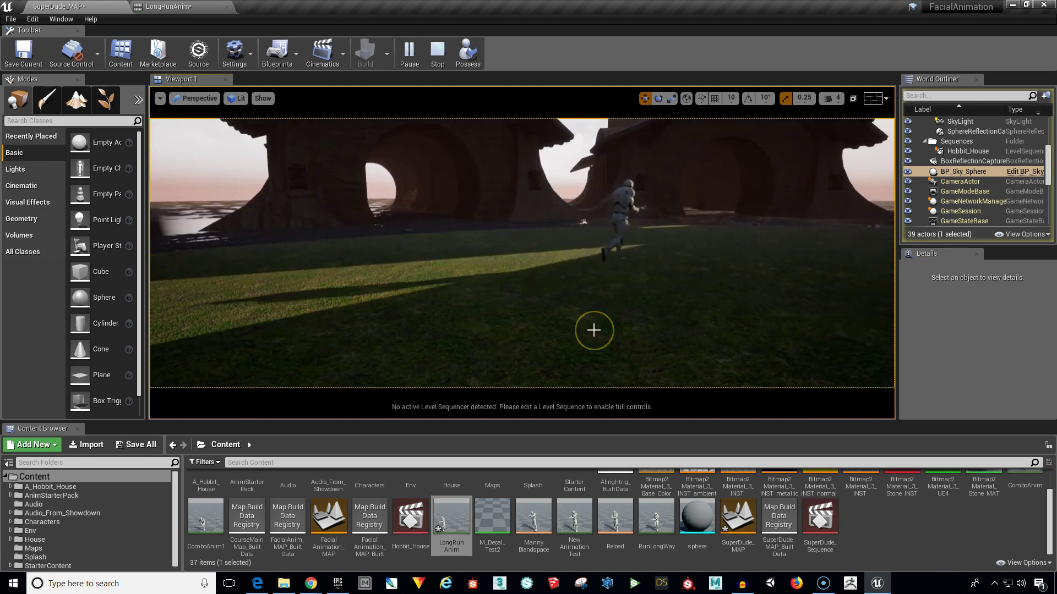